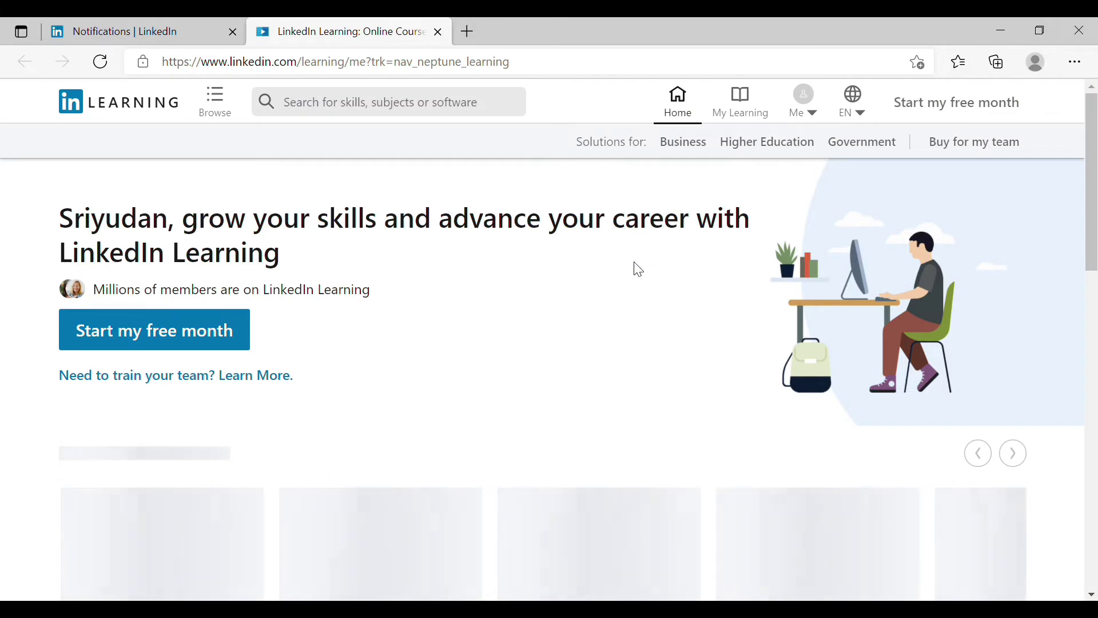
Search LinkedIn Learning for "java" and look through the courses in the suggested Java topic
click(464, 110)
text(java)
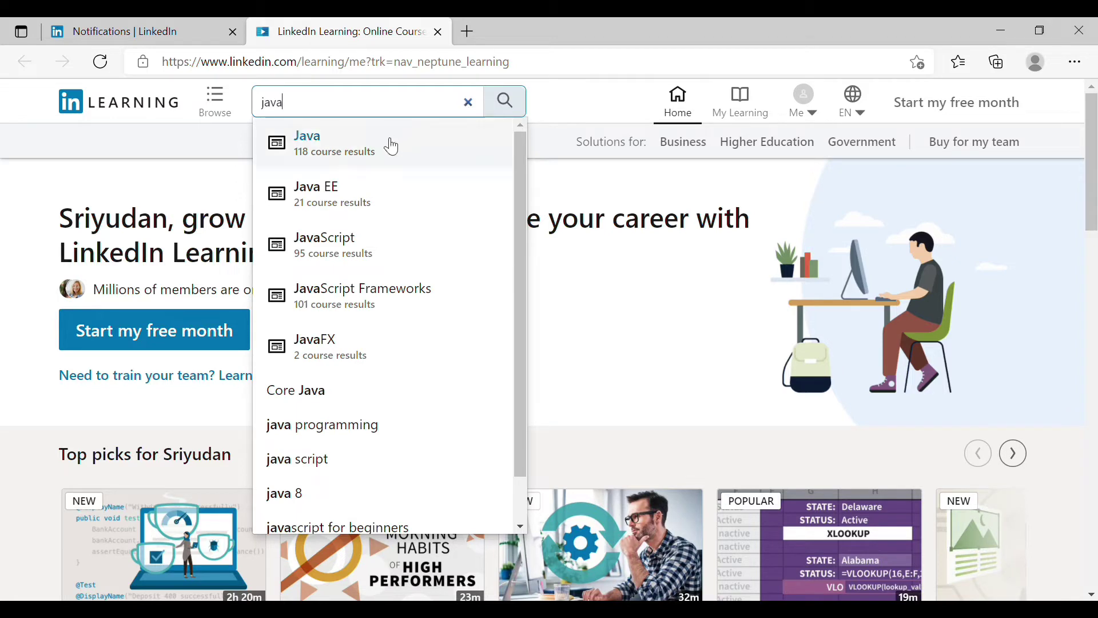
click(389, 146)
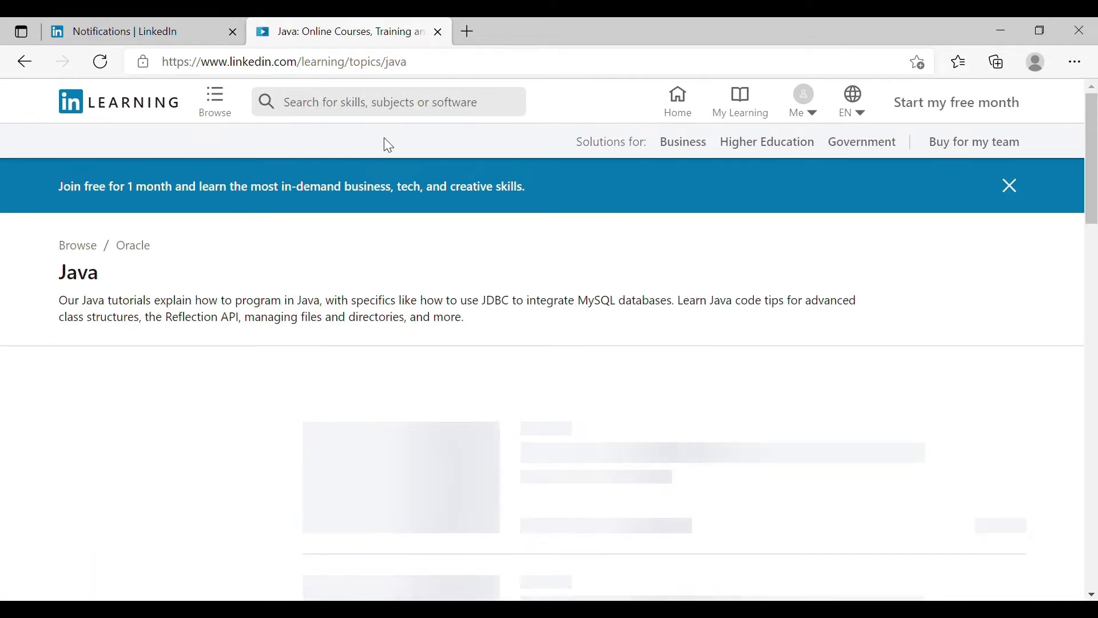
scroll(595, 307, down, 3)
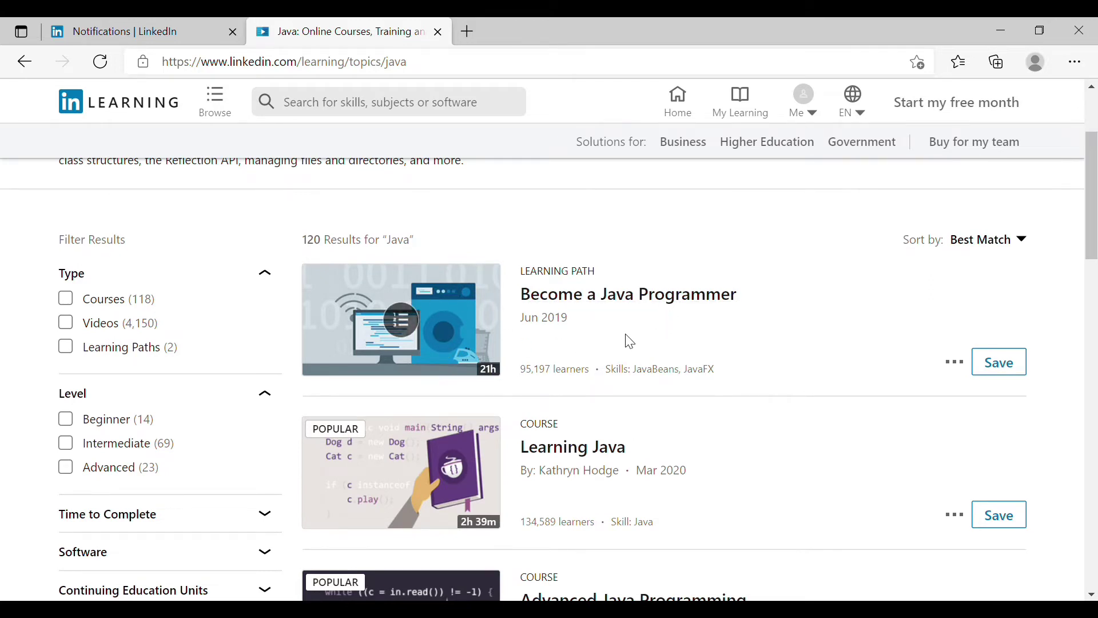
scroll(630, 342, down, 1)
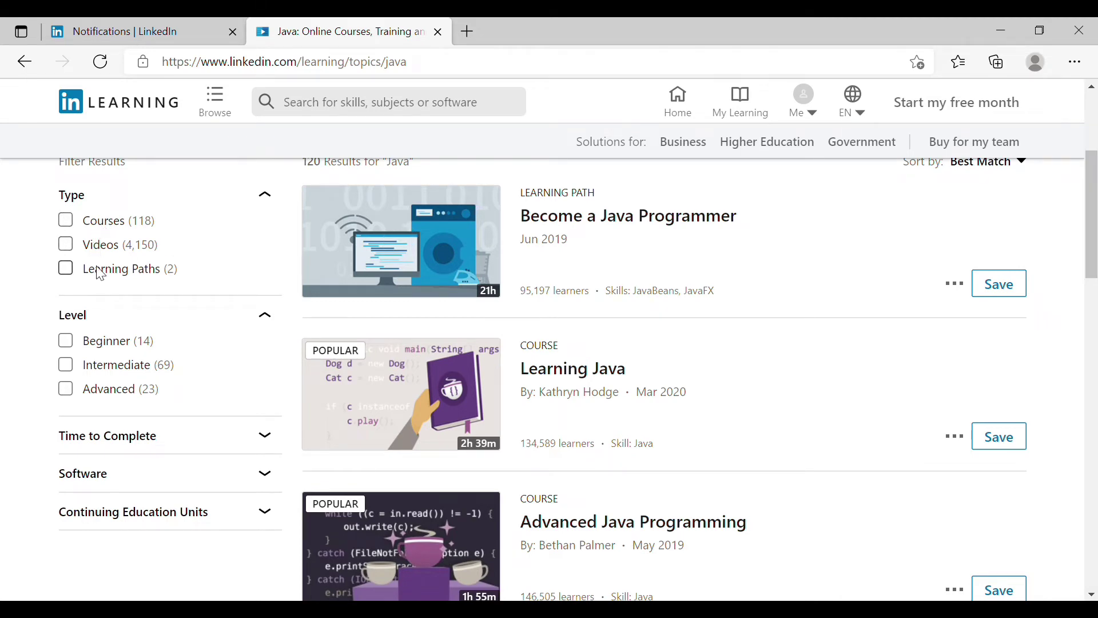
Filter the Java results by the Learning Paths type, and clear that filter again
click(162, 272)
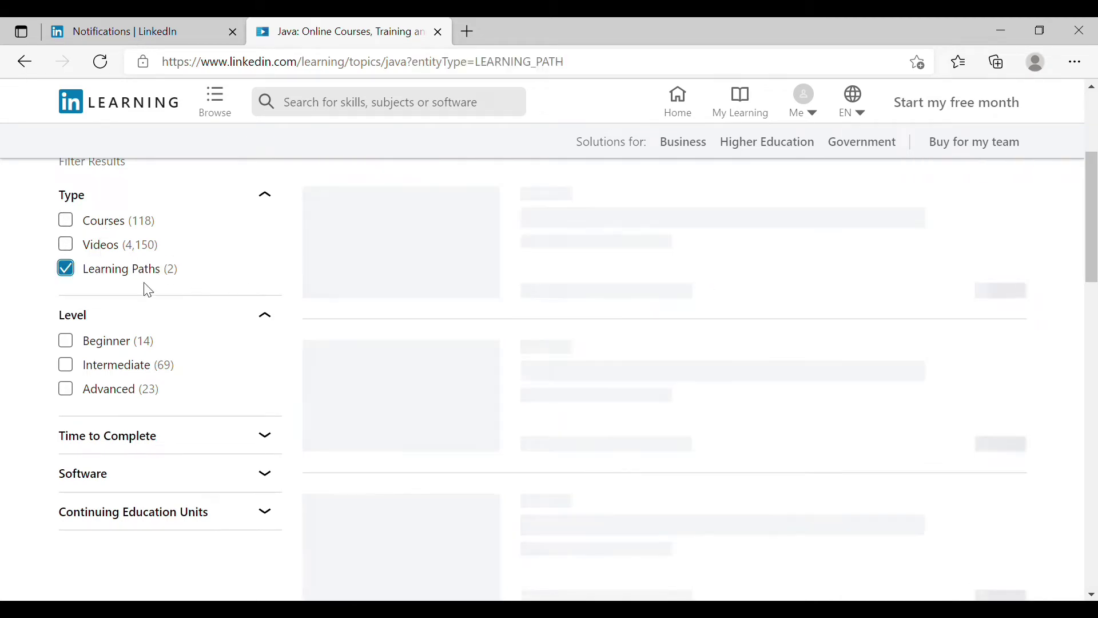
click(128, 272)
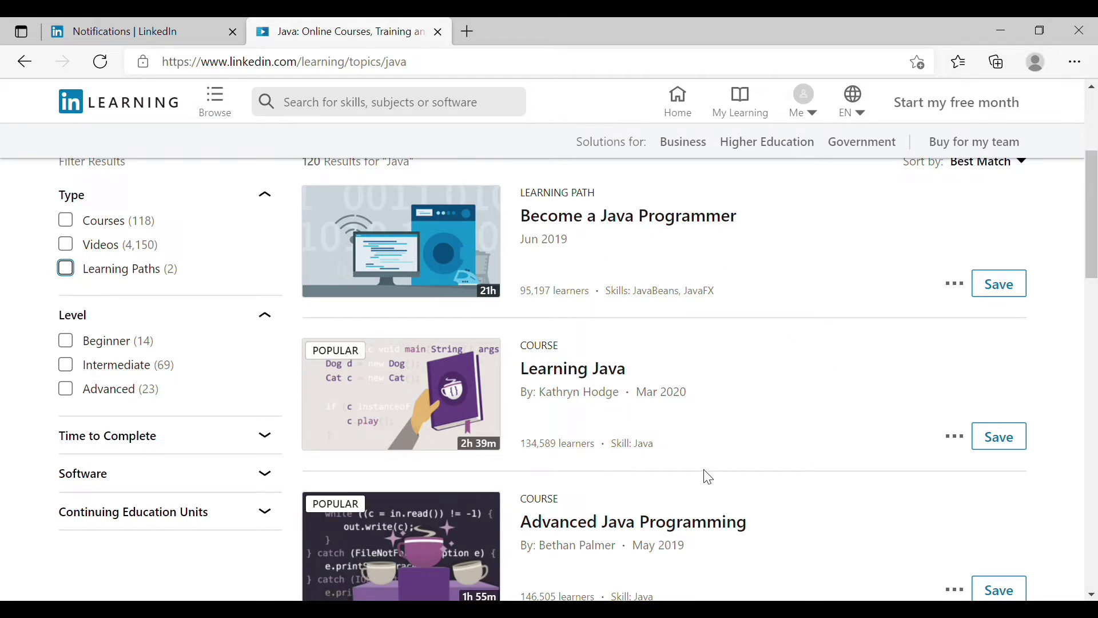
scroll(707, 476, up, 4)
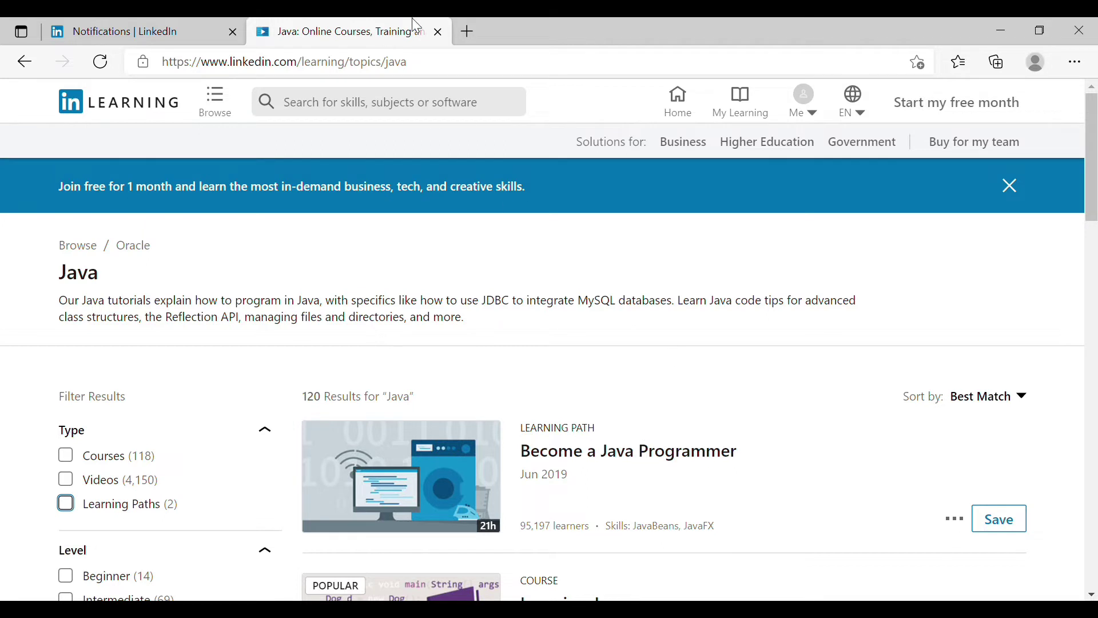
Close LinkedIn Learning and the products list, and return to the home feed to view the news and today's top courses
click(439, 33)
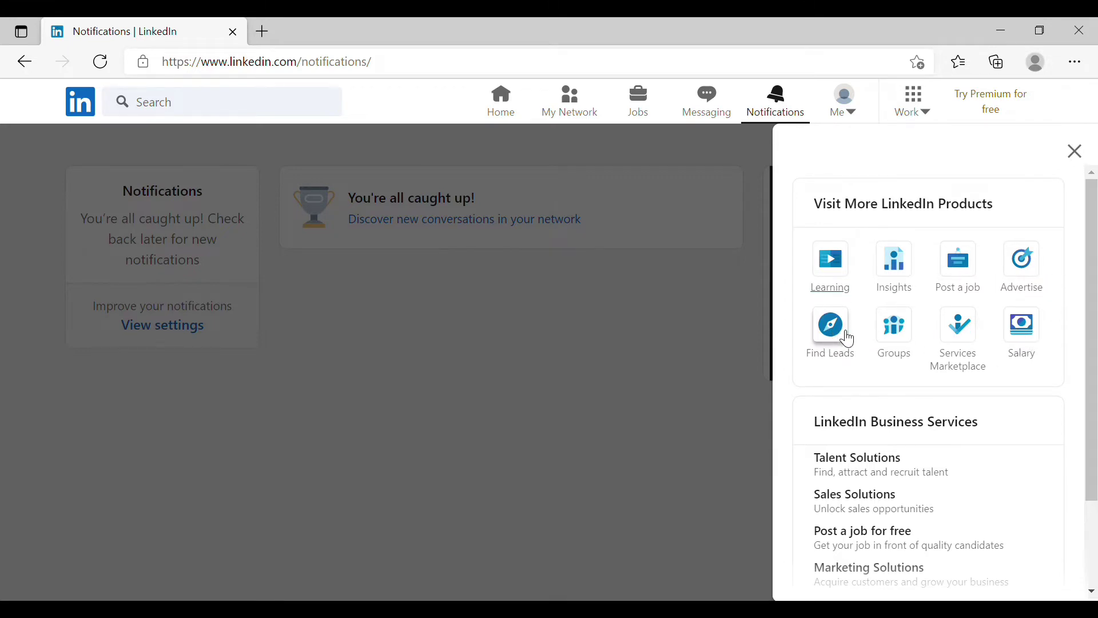
click(1083, 152)
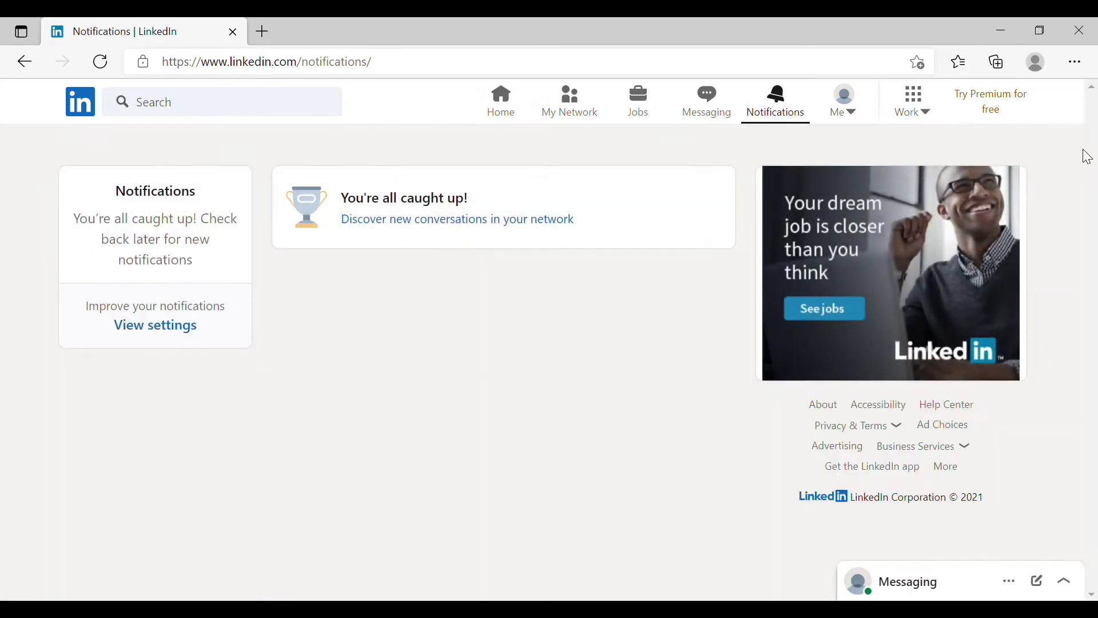
click(508, 105)
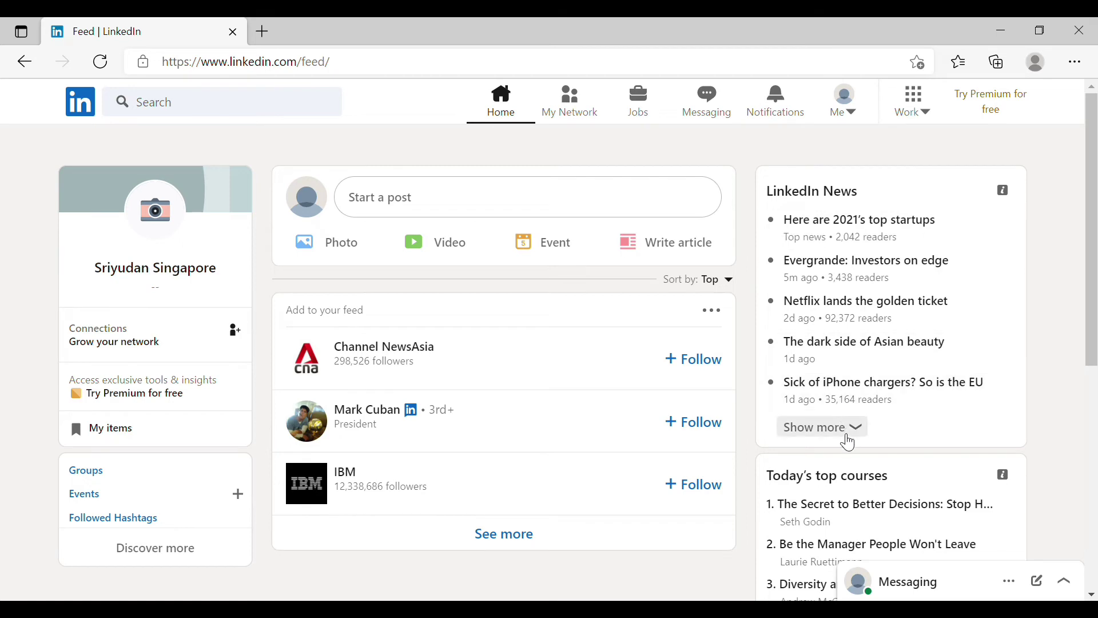
scroll(849, 443, down, 1)
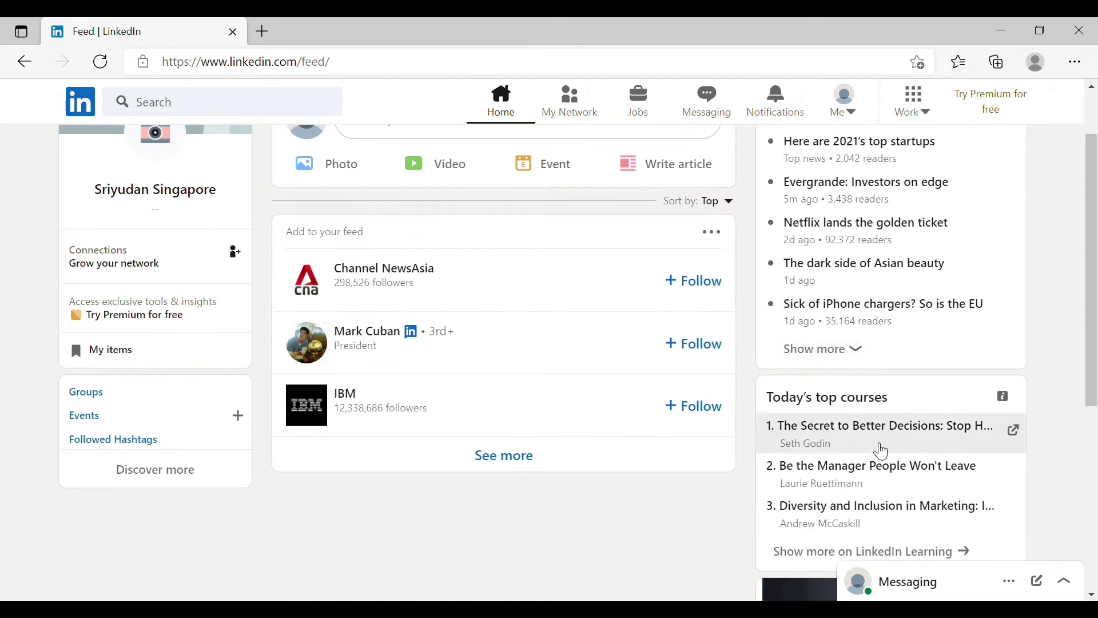
scroll(881, 452, down, 1)
scroll(541, 454, up, 2)
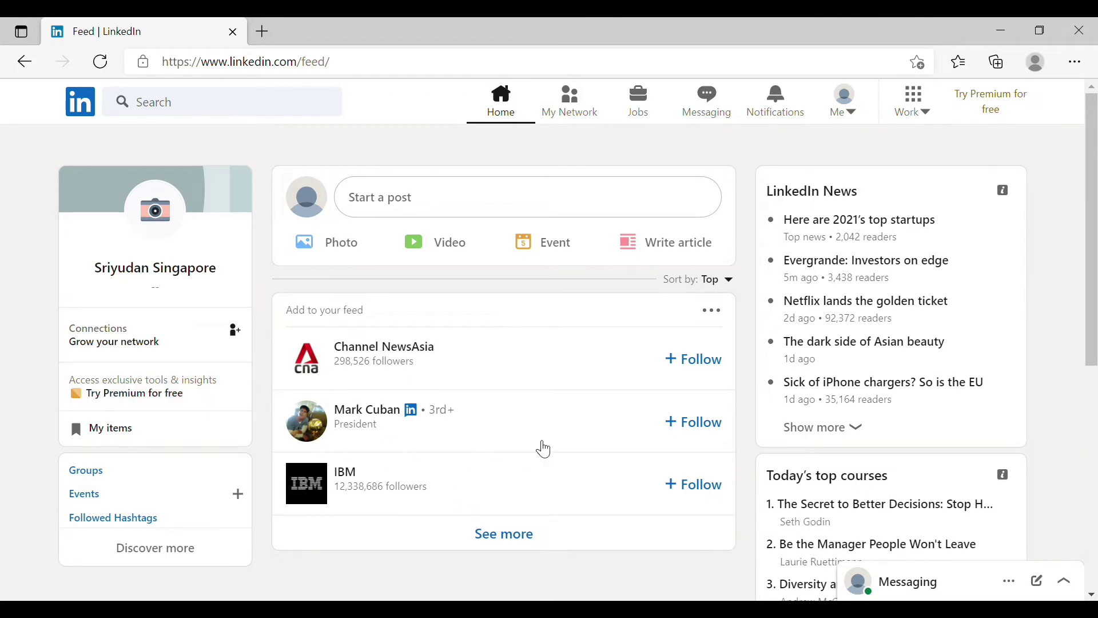
View the post composer and the account options from the home feed, closing each without making changes
click(404, 200)
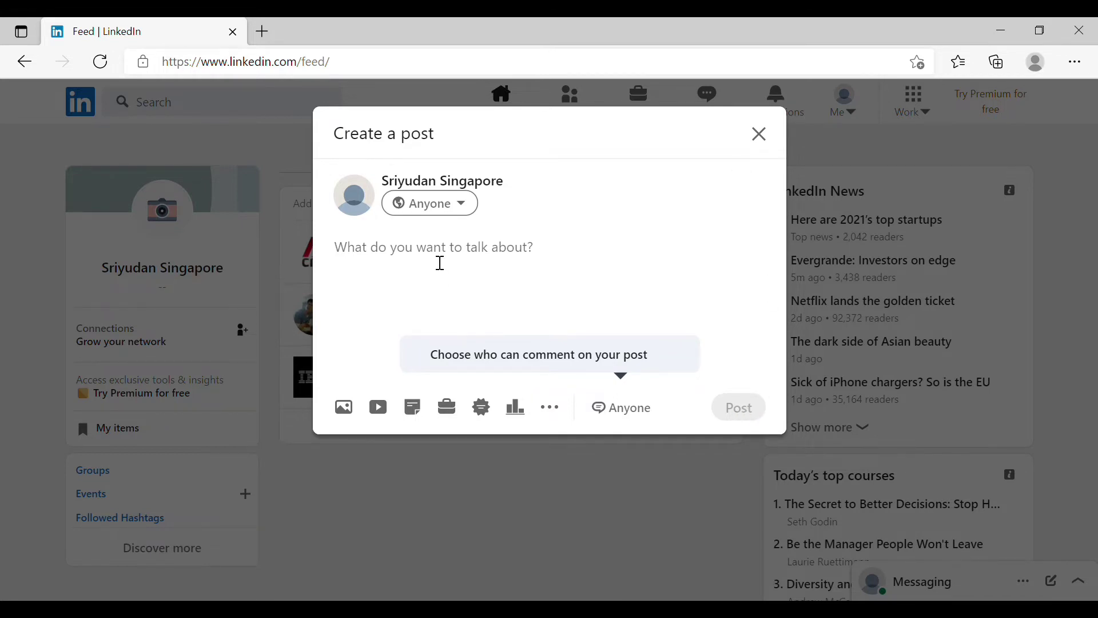
click(761, 135)
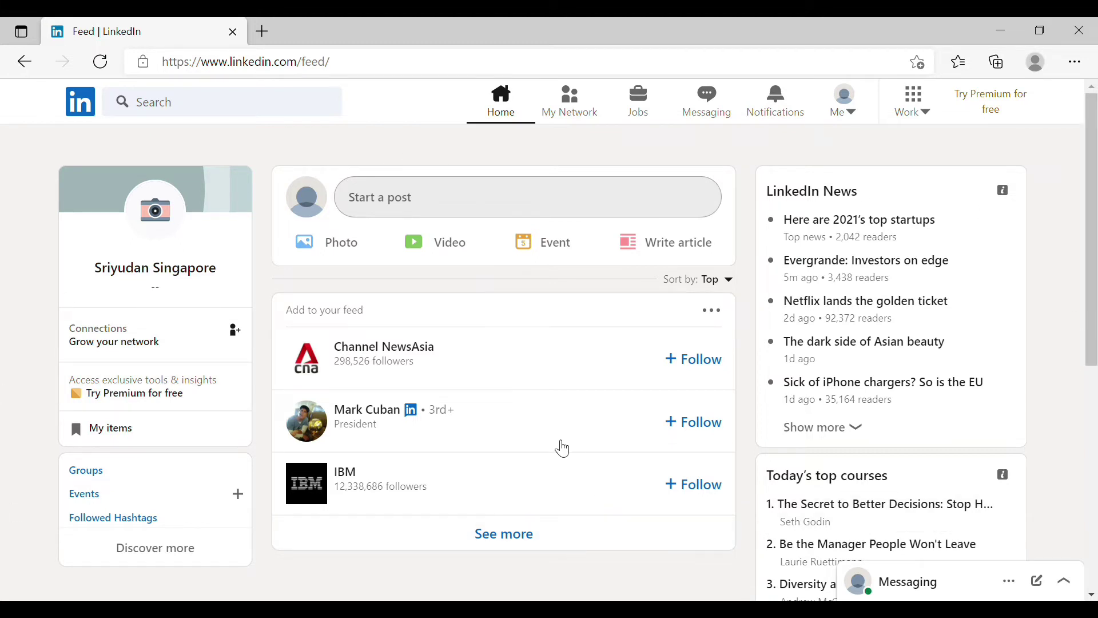
click(860, 120)
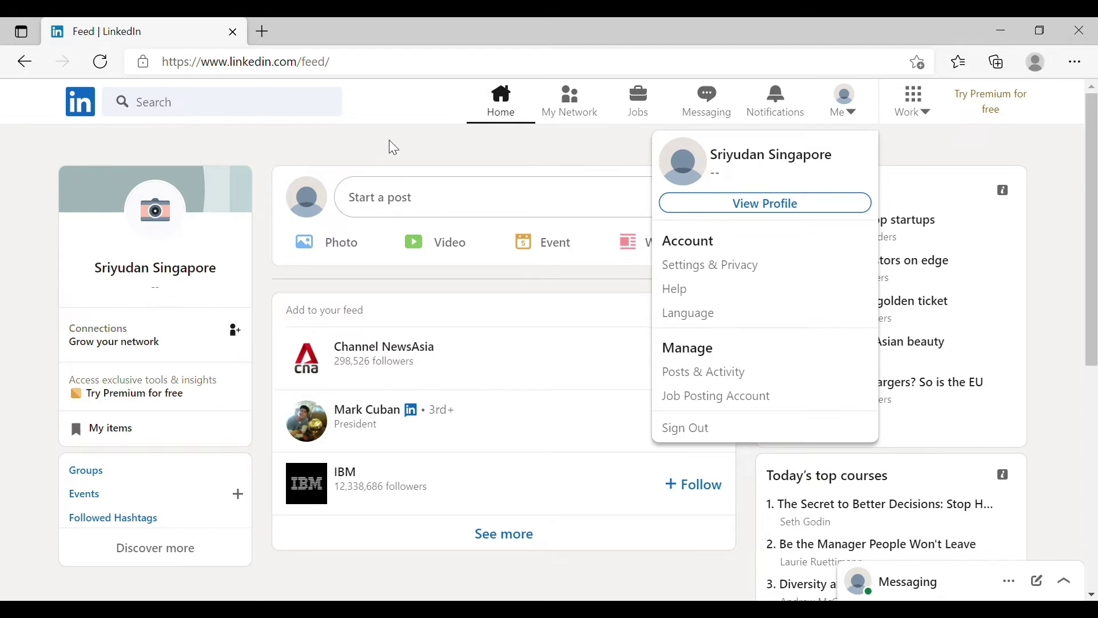
click(543, 158)
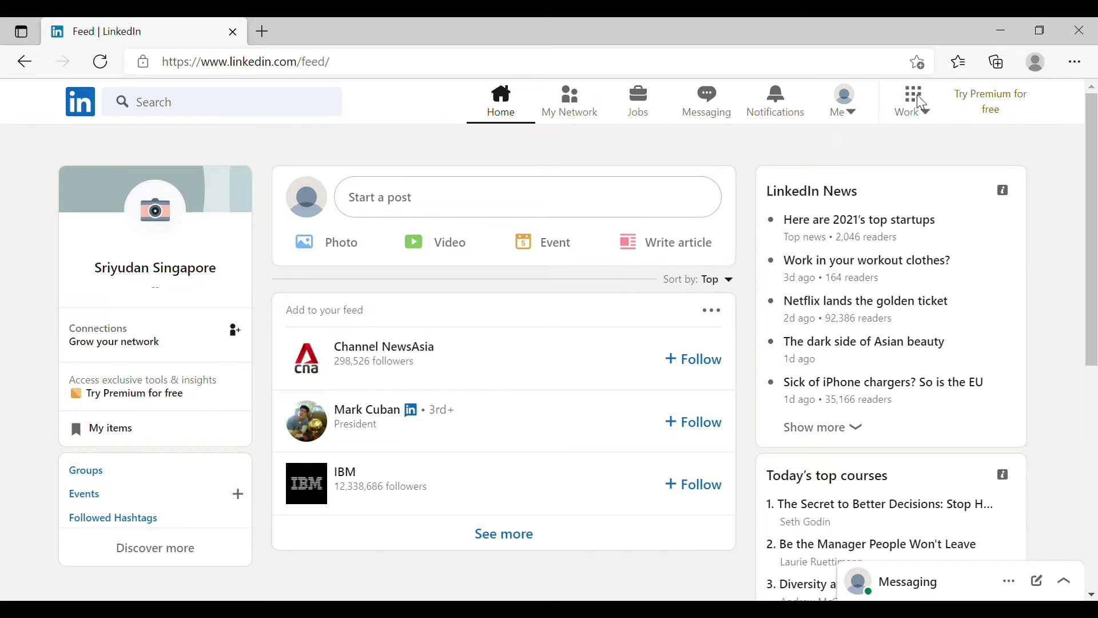
click(855, 116)
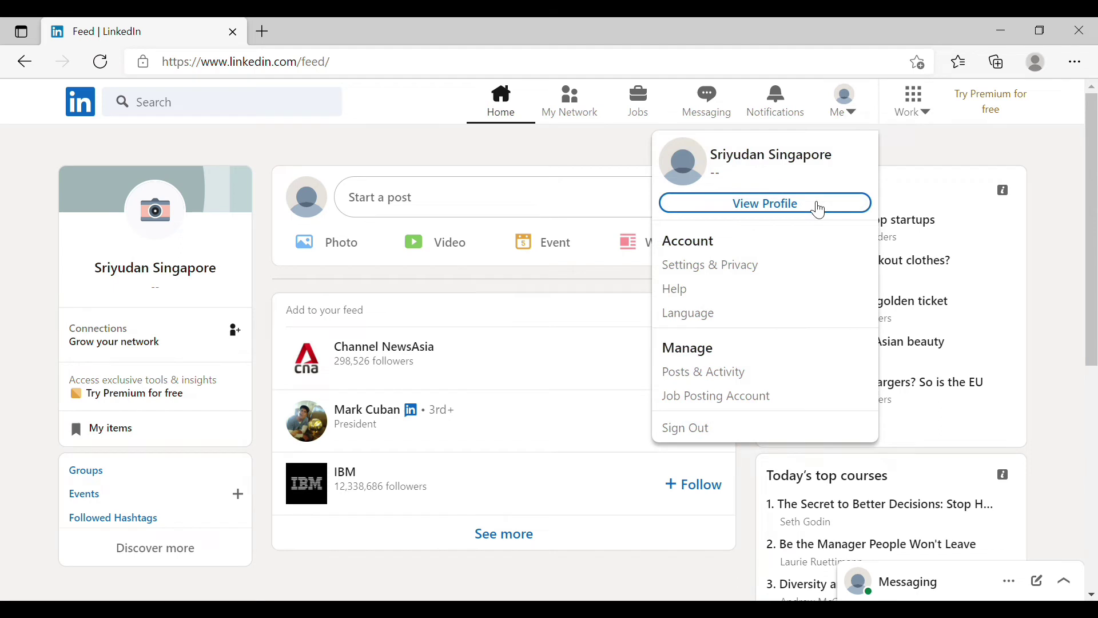
click(590, 150)
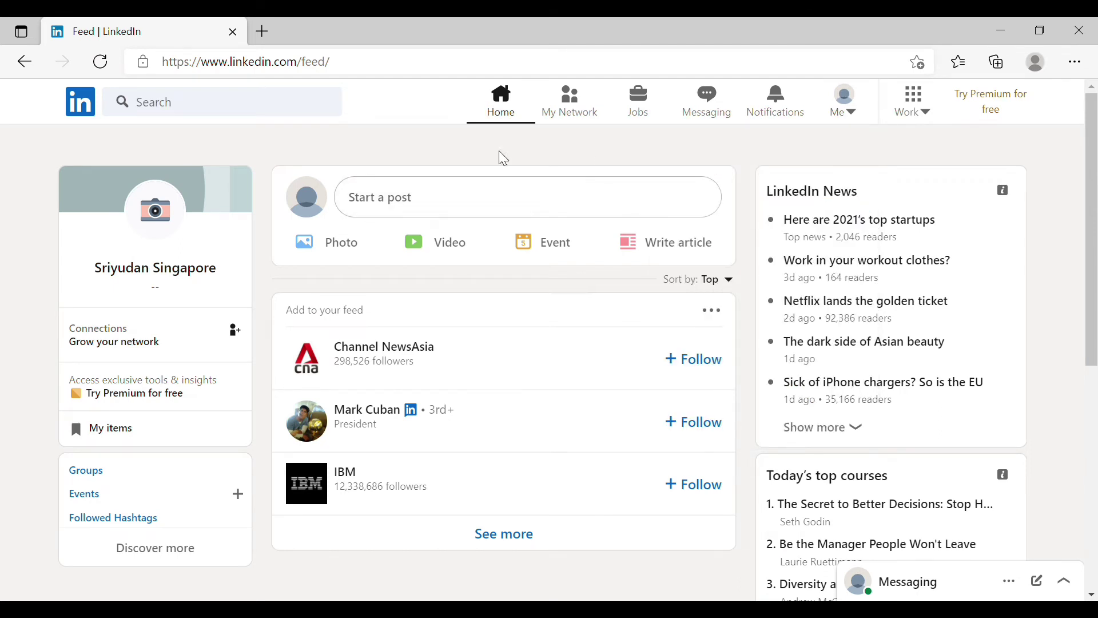
Open the account's own profile and examine its location, profile strength, dashboard and activity sections
click(152, 269)
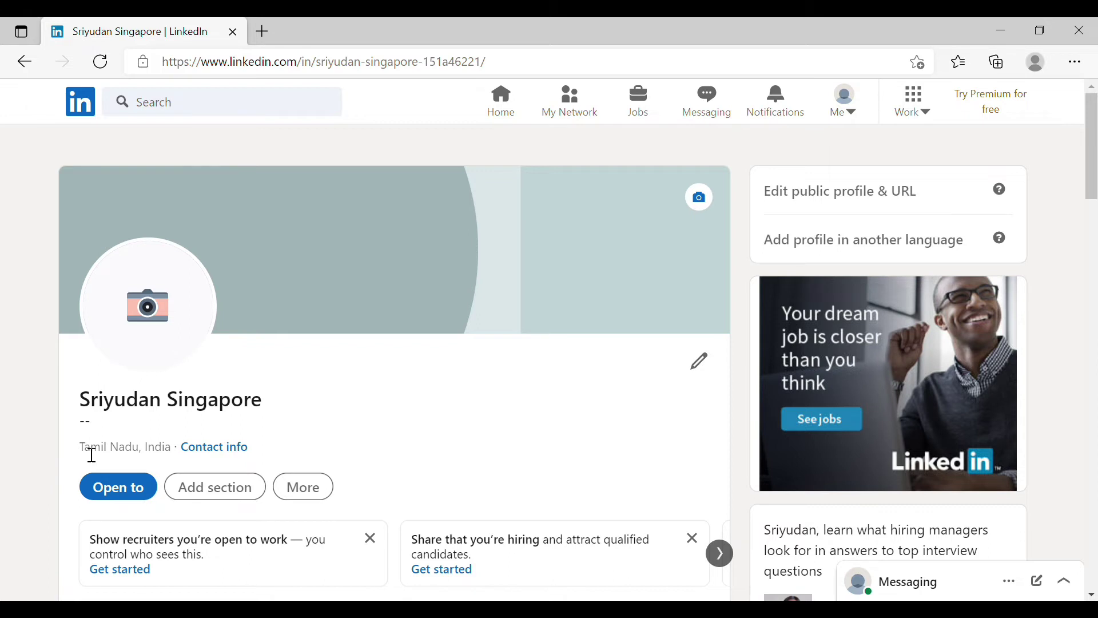
drag(92, 453, 179, 459)
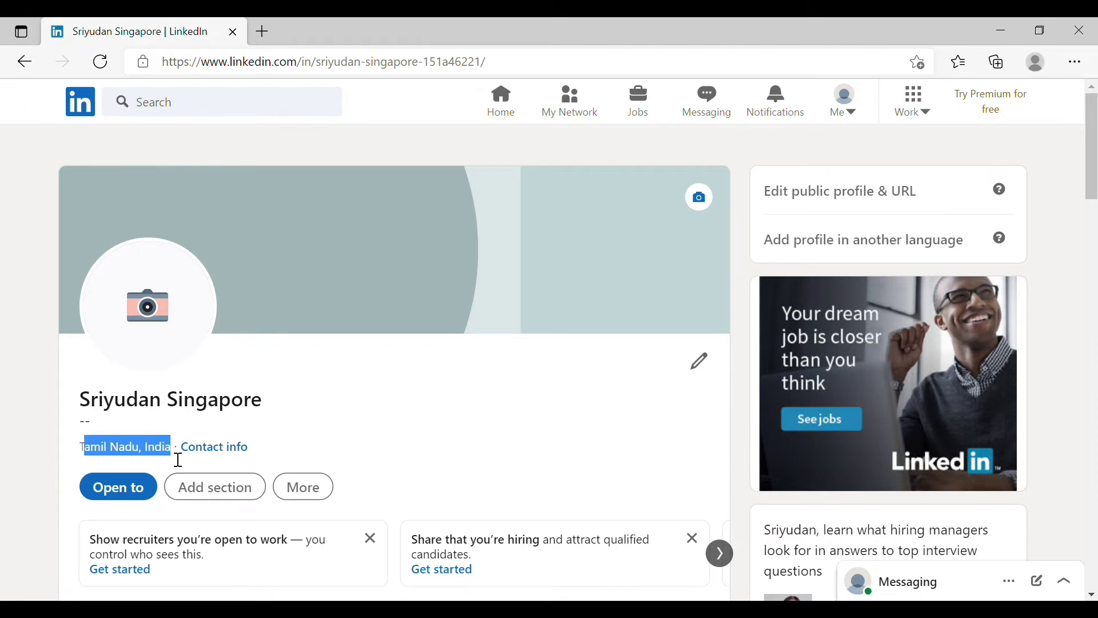
click(426, 449)
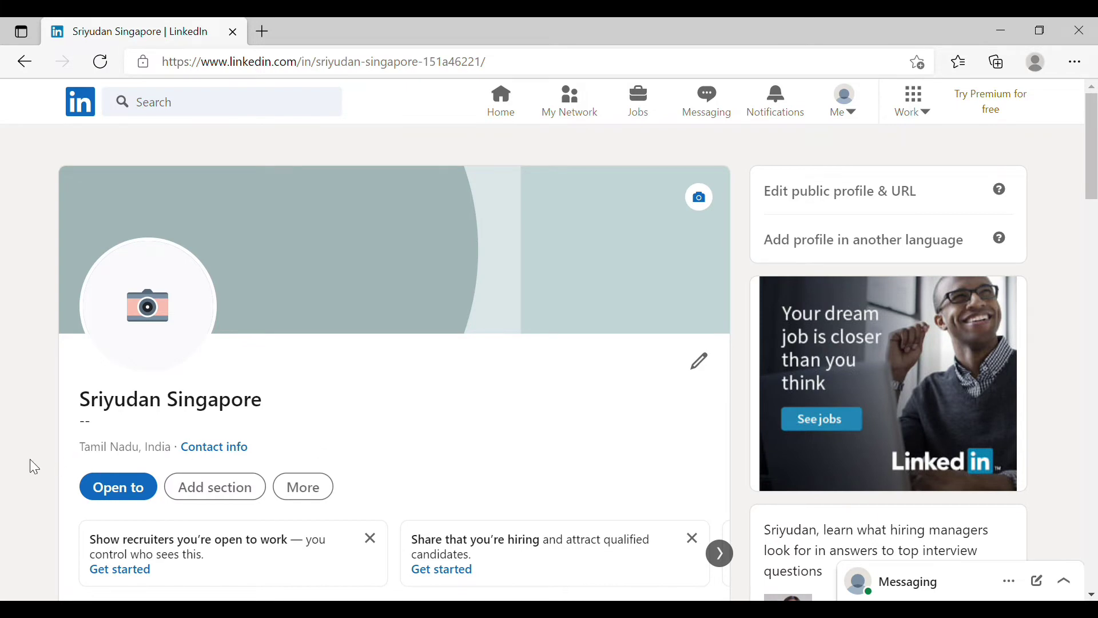
scroll(64, 455, down, 4)
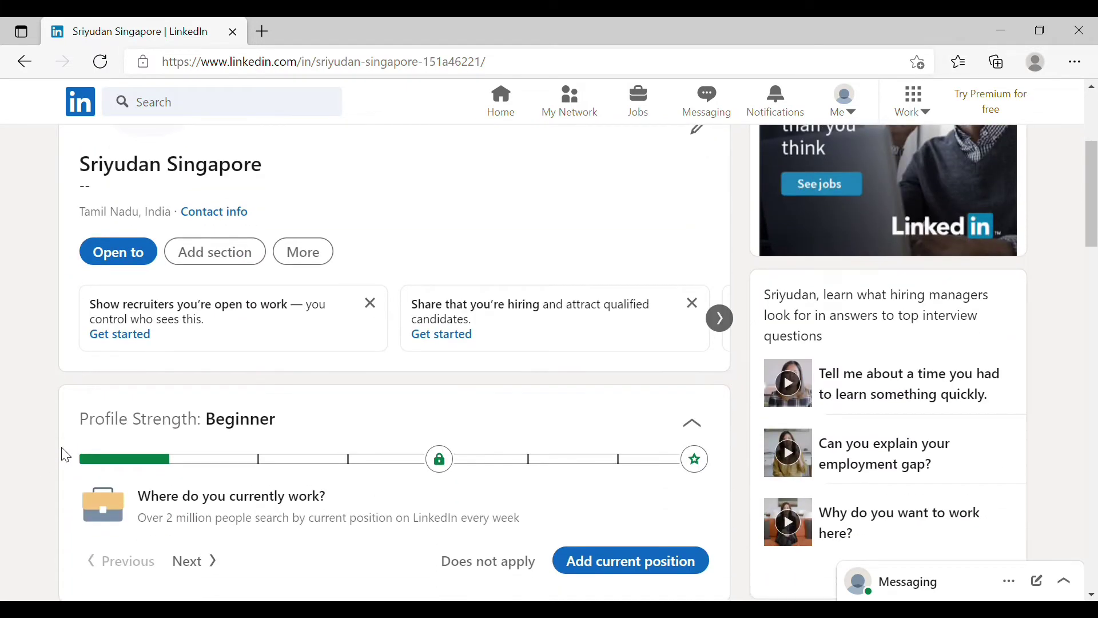
scroll(65, 455, down, 8)
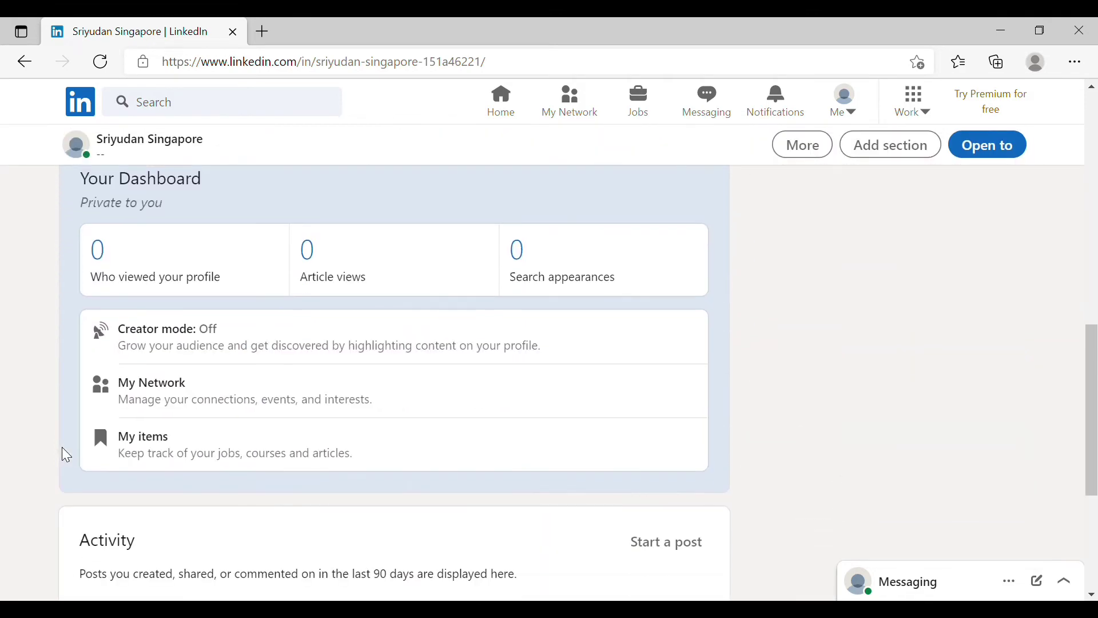
scroll(65, 455, up, 12)
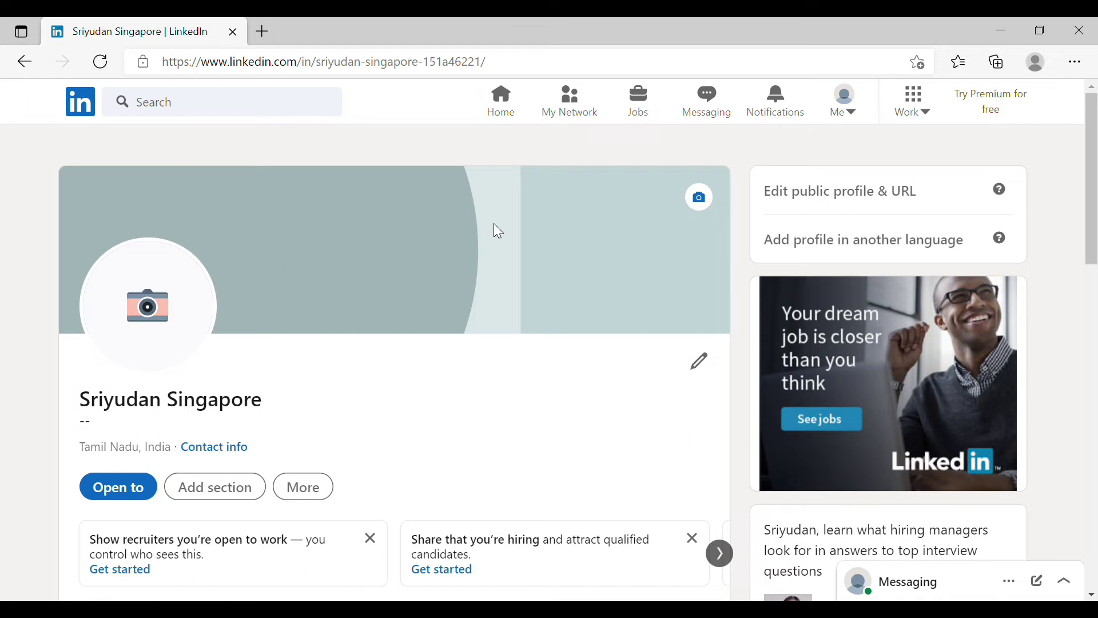
View the dialogs for adding a background photo and a profile photo, closing both without uploading anything
click(701, 200)
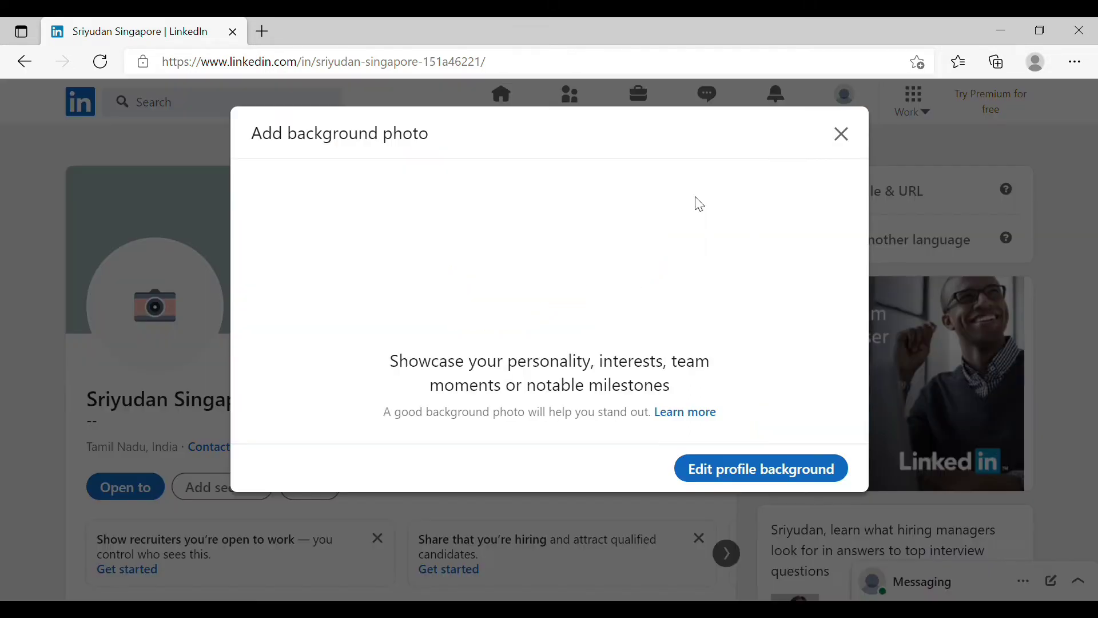
click(842, 134)
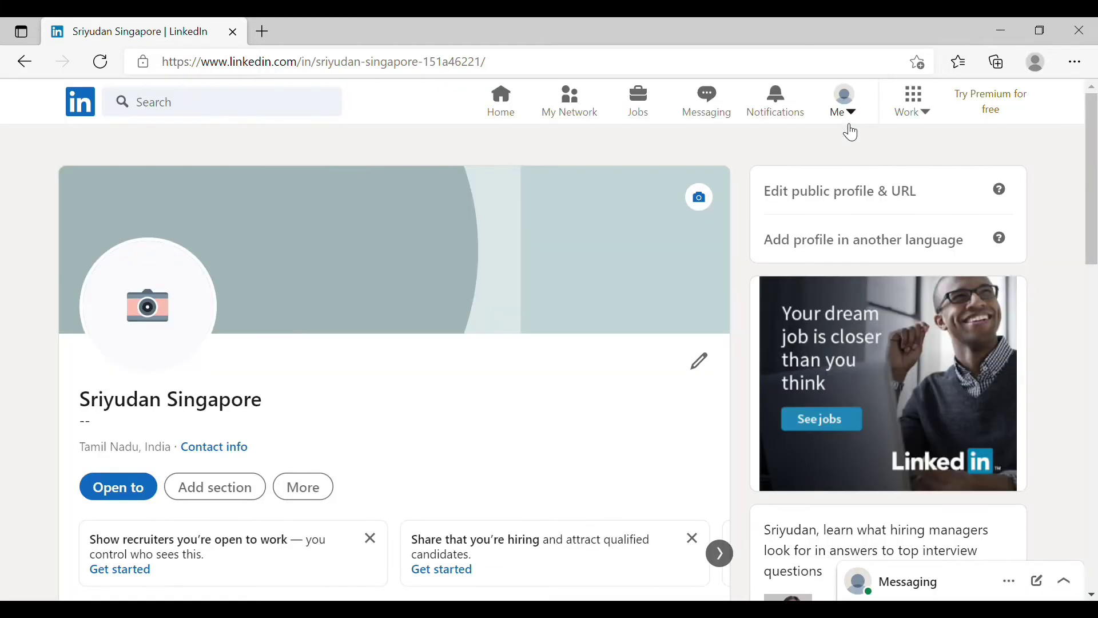
click(160, 316)
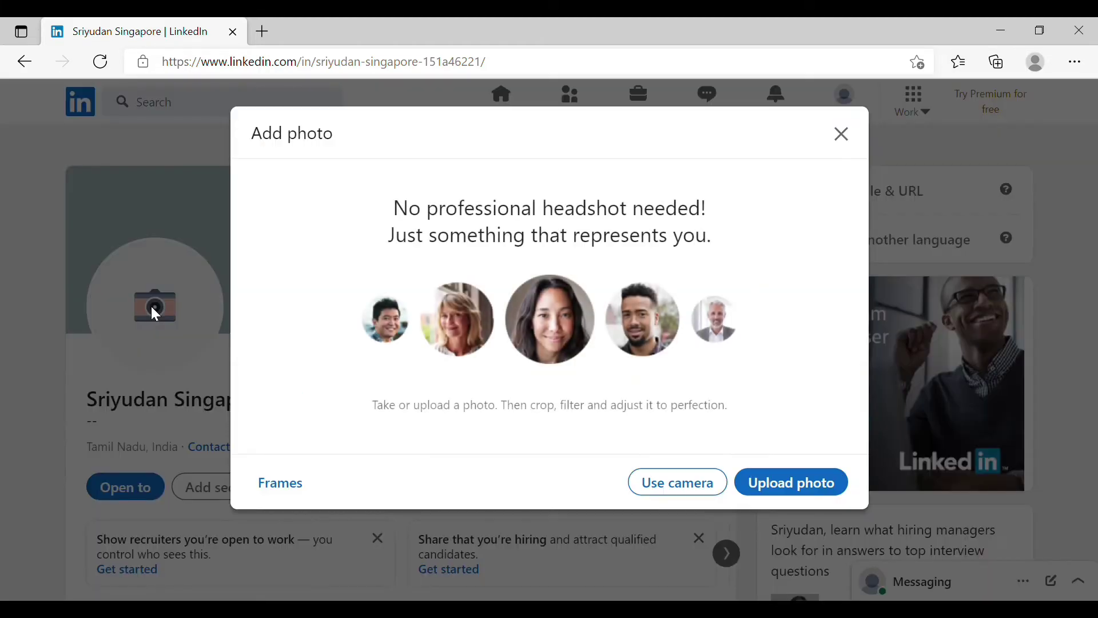
click(843, 135)
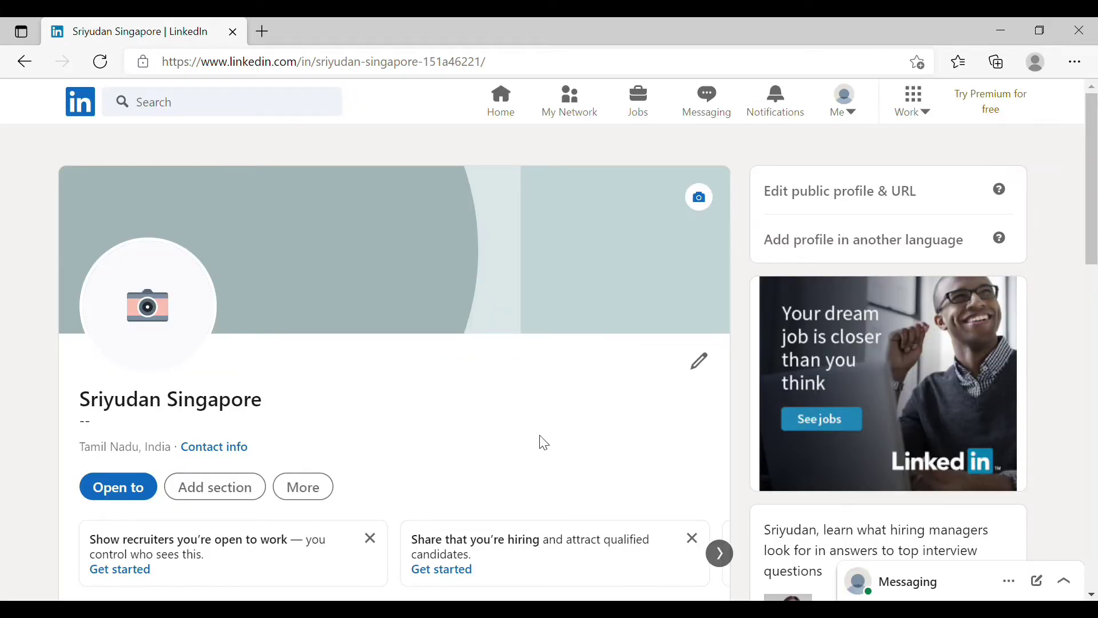
View the profile's contact info and close it
scroll(381, 439, down, 1)
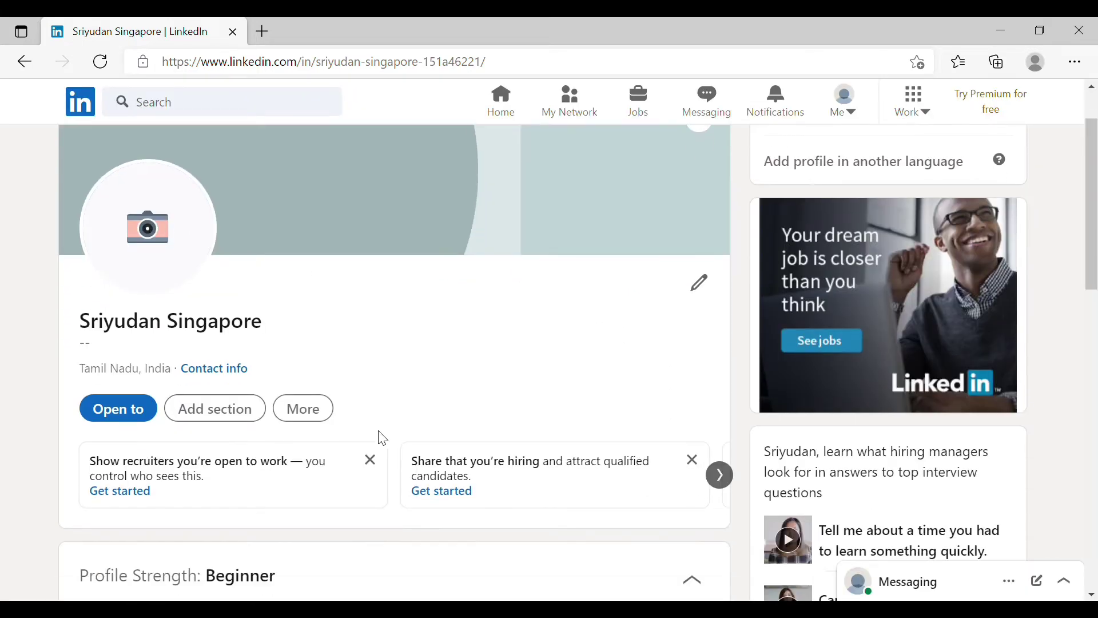
click(231, 378)
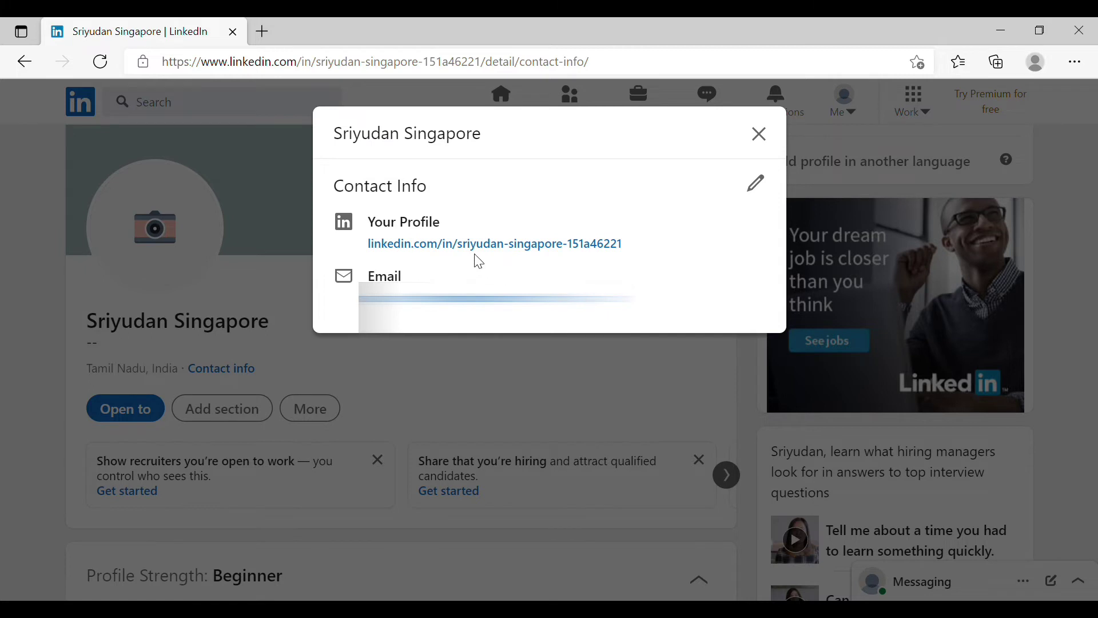
click(761, 136)
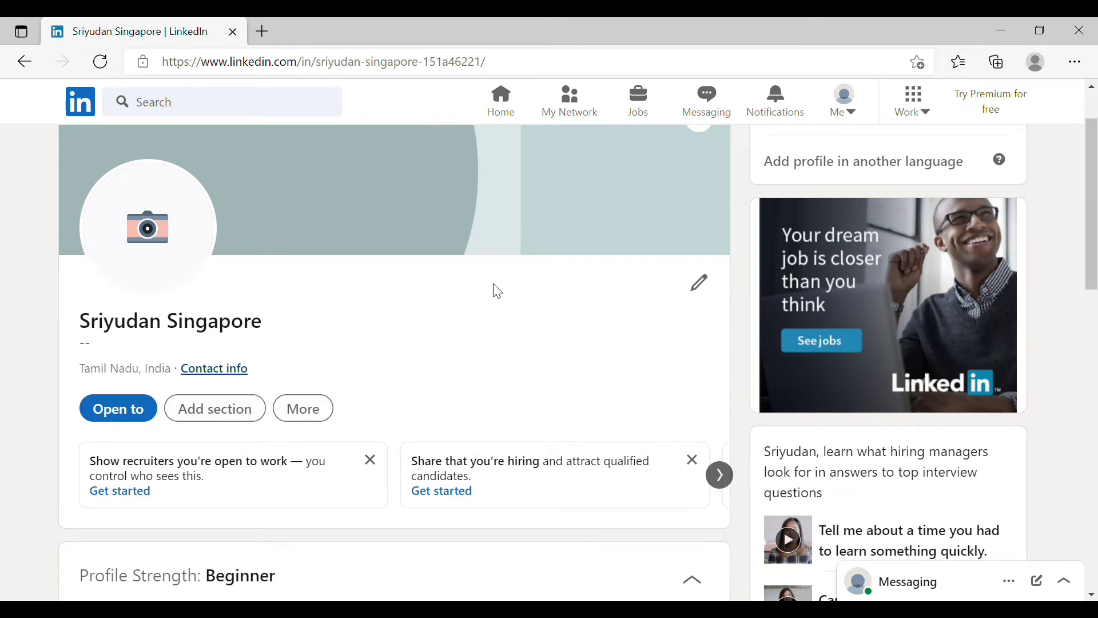
Highlight the full web address of the profile page, and deselect it
click(535, 67)
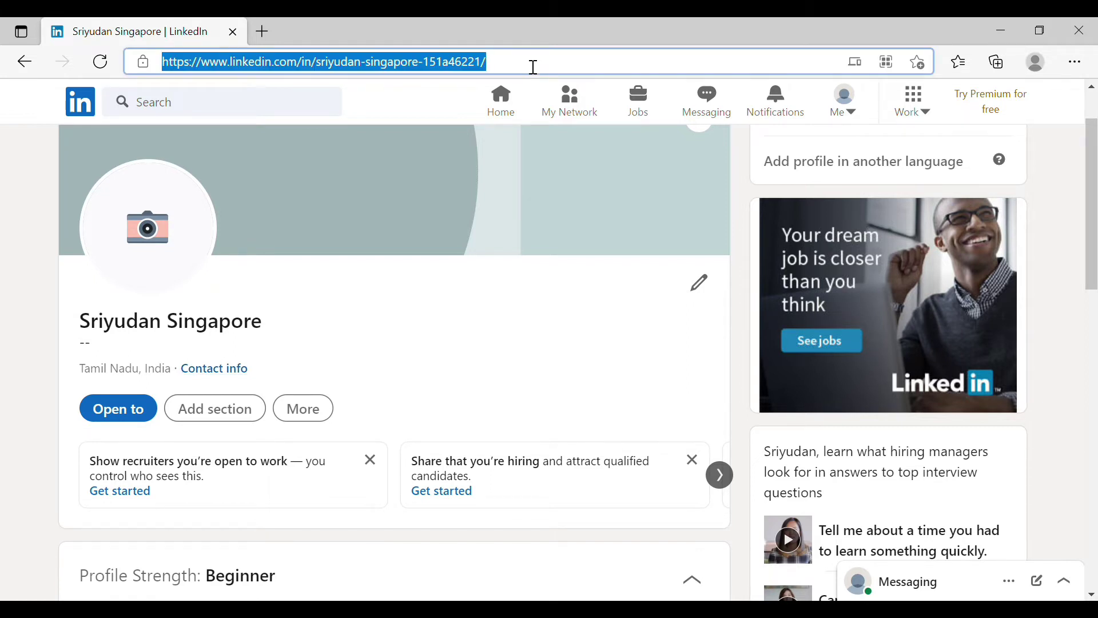
key(End)
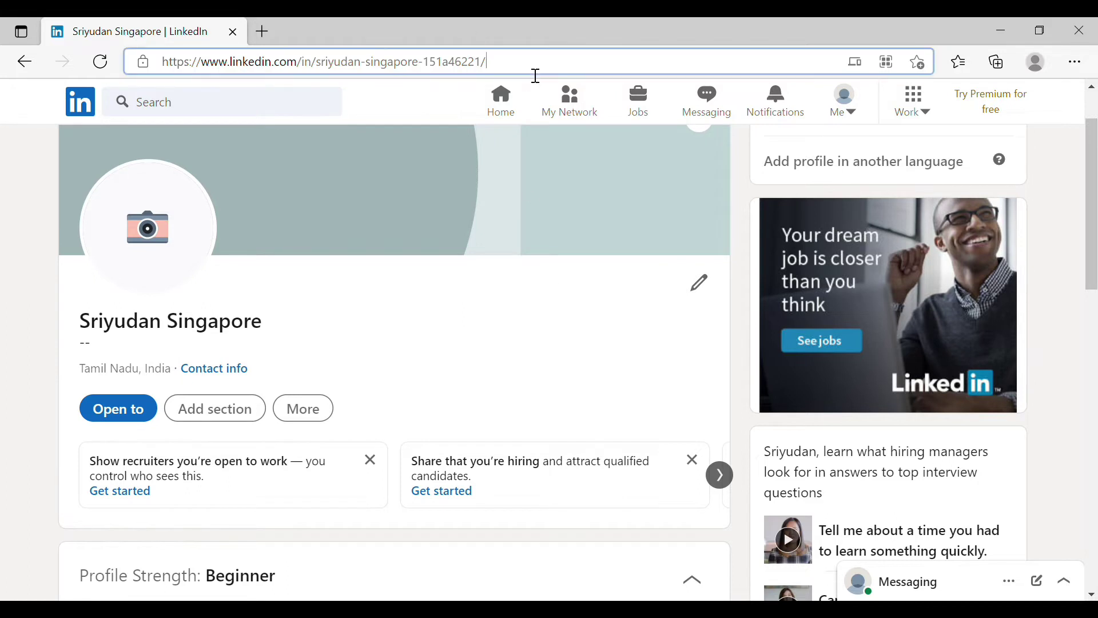
key(ctrl+a)
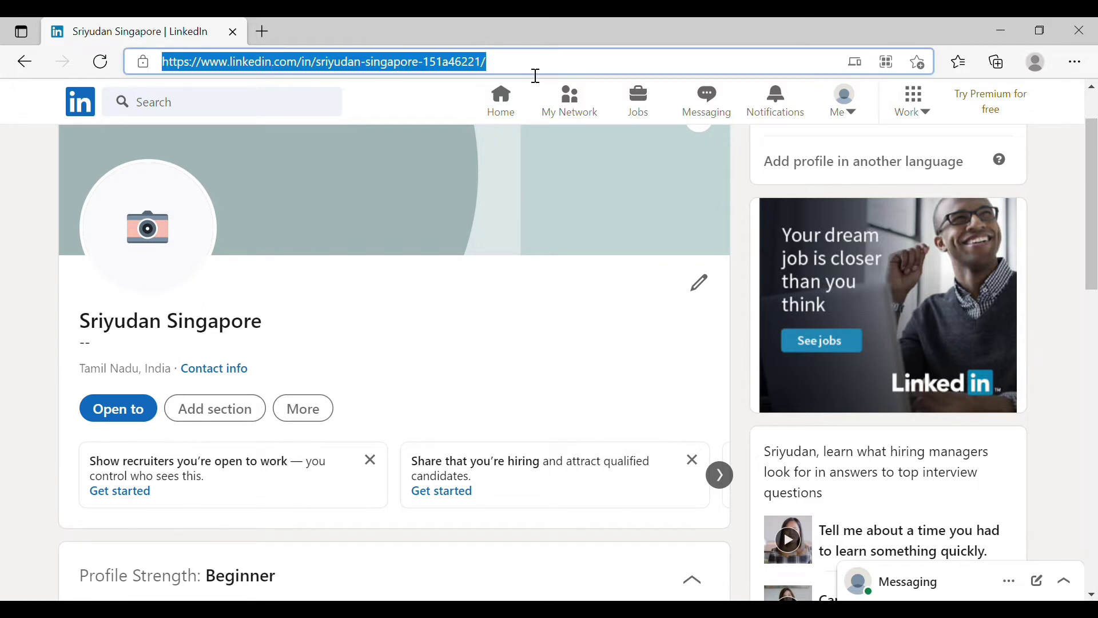
click(520, 379)
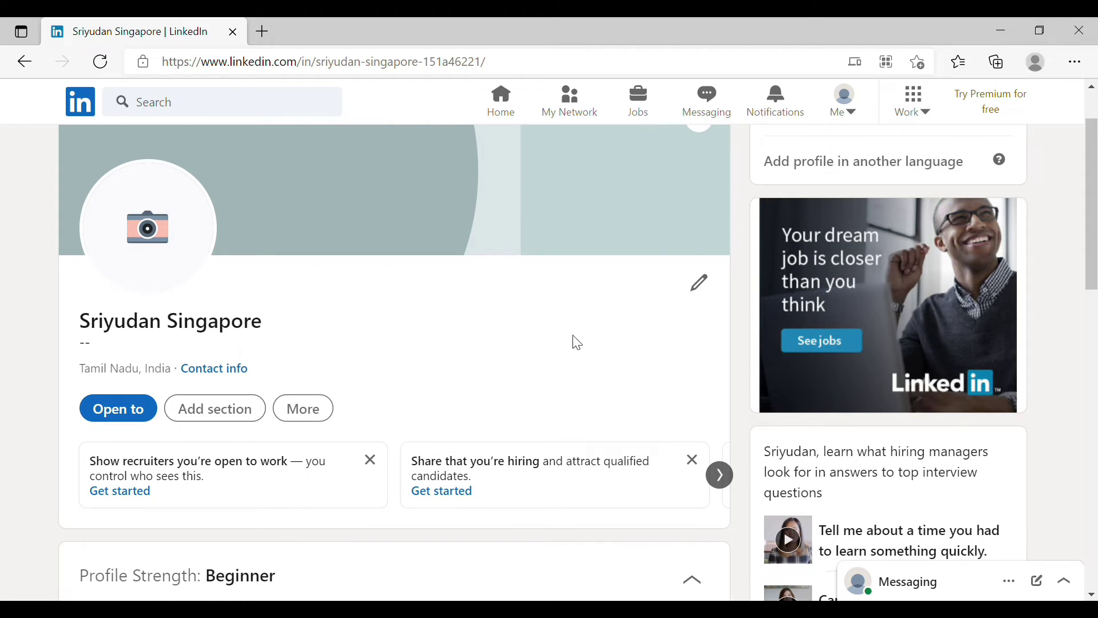
Examine the profile page's Profile Strength section and the private dashboard, and return to the intro card
scroll(577, 342, down, 2)
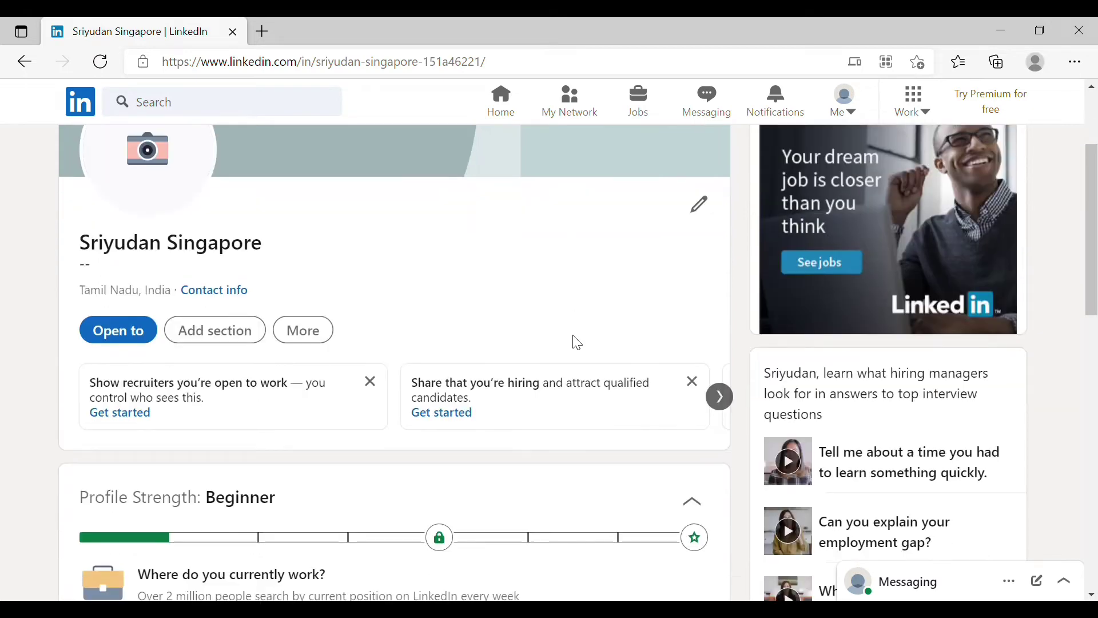
scroll(579, 343, down, 4)
scroll(580, 344, down, 3)
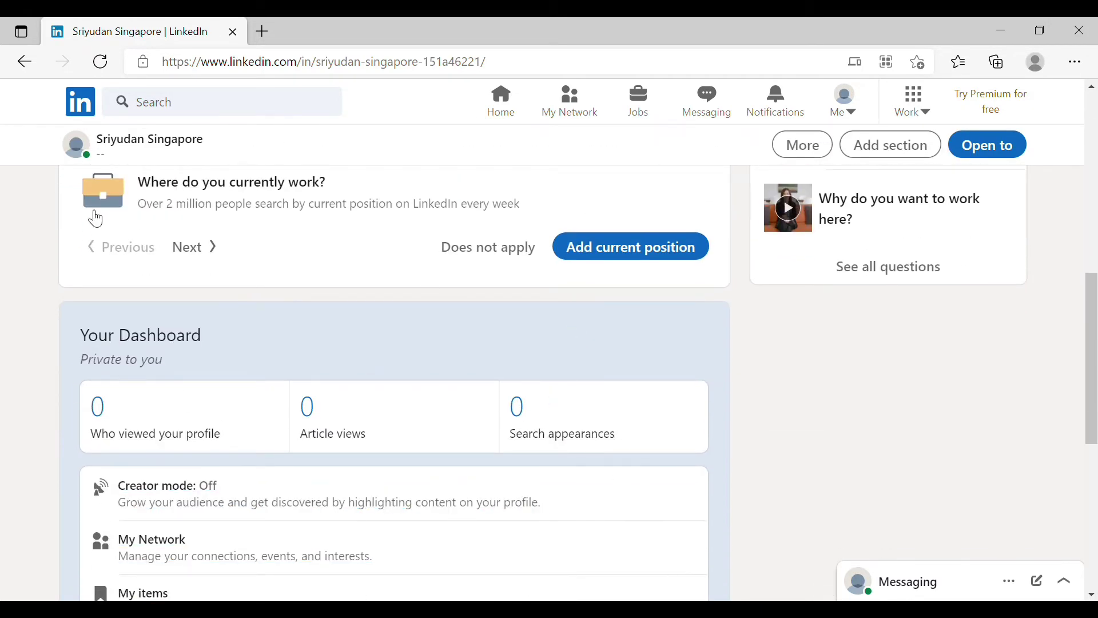
scroll(17, 417, down, 1)
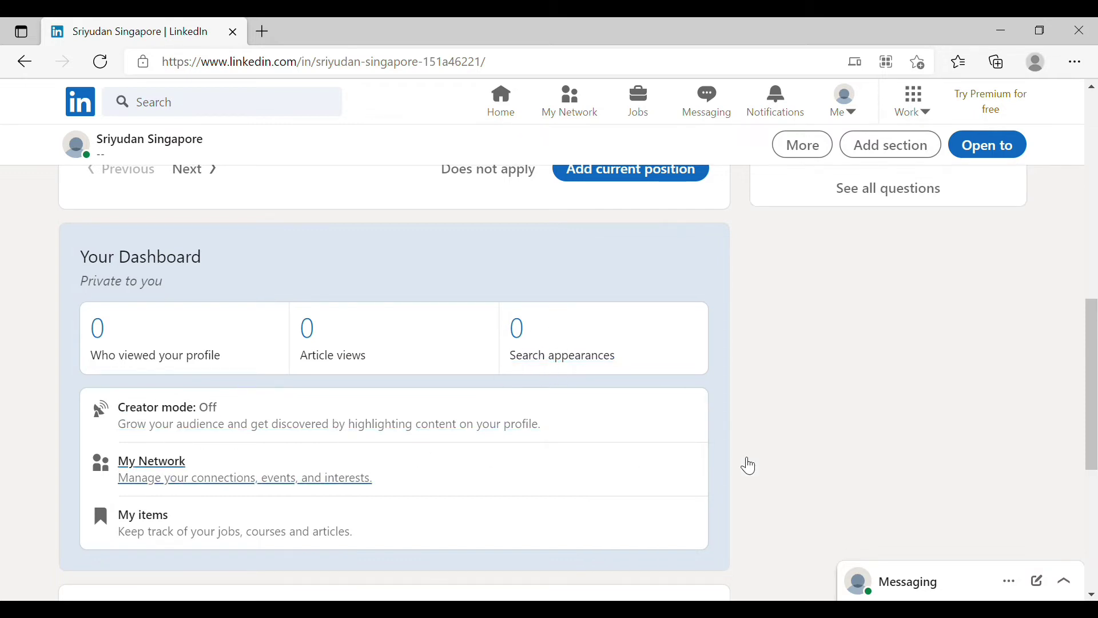
scroll(785, 462, up, 4)
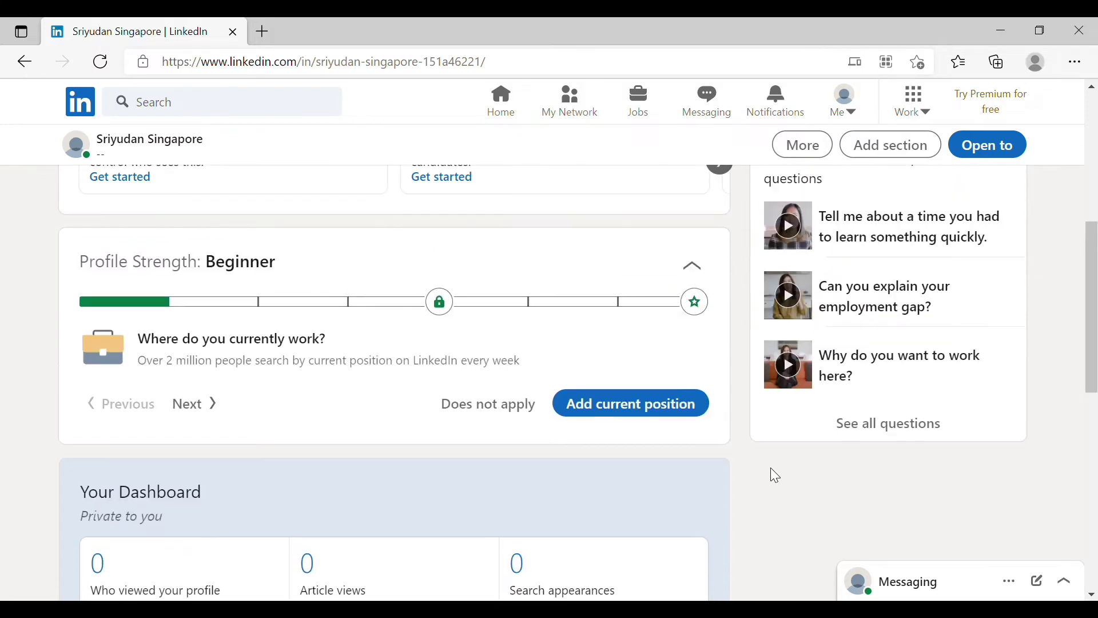
scroll(721, 486, up, 7)
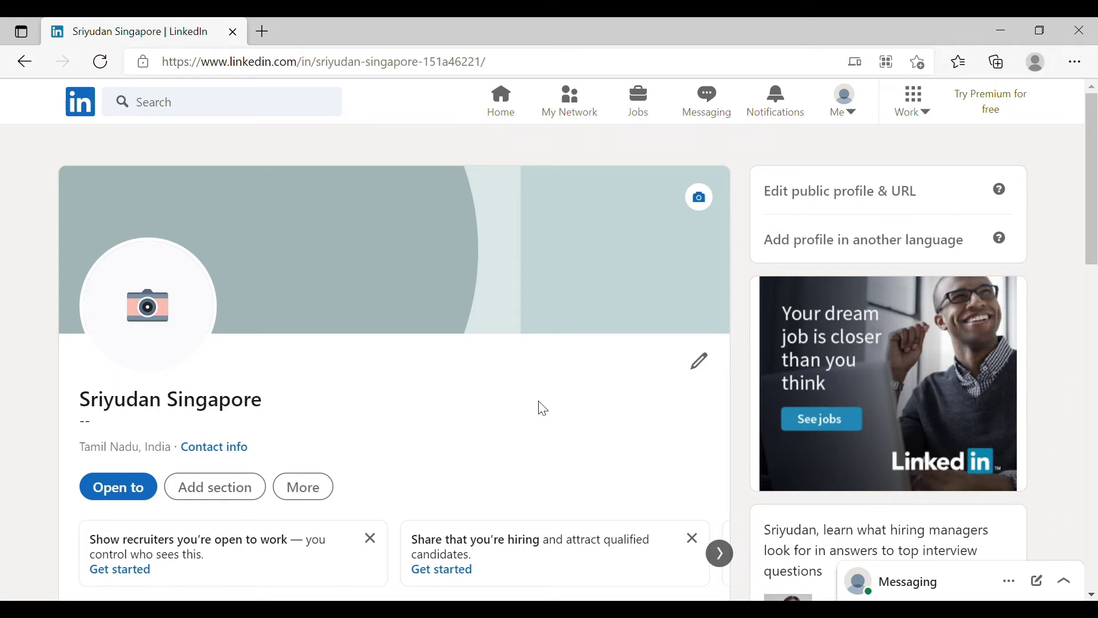
Open the profile's intro for editing and go through the First Name and Last Name fields without changing them
click(709, 374)
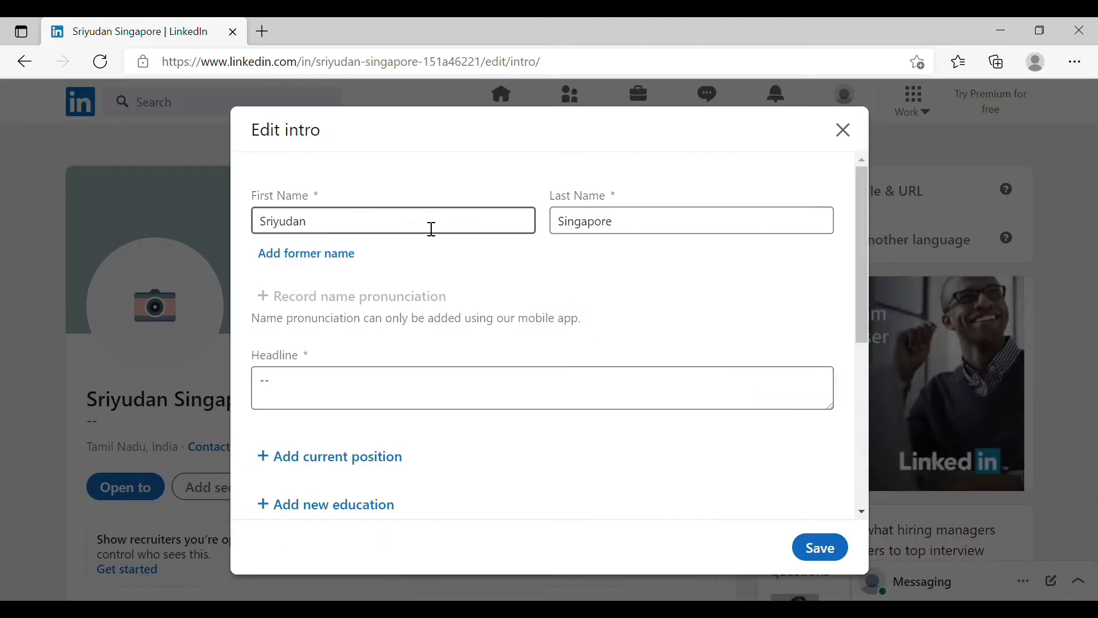
click(698, 227)
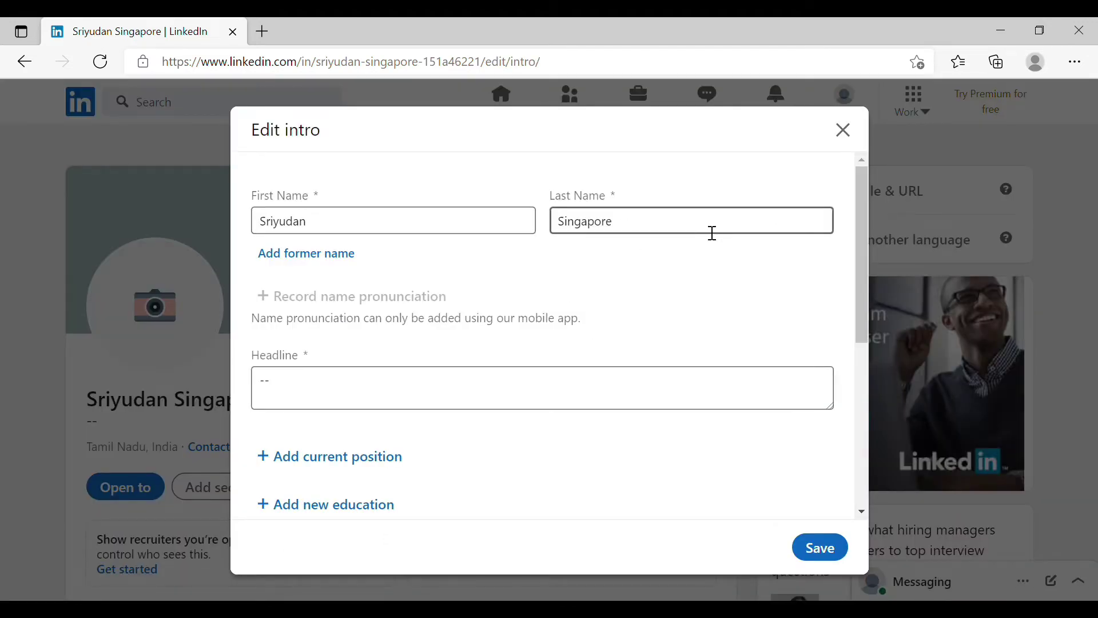
click(713, 233)
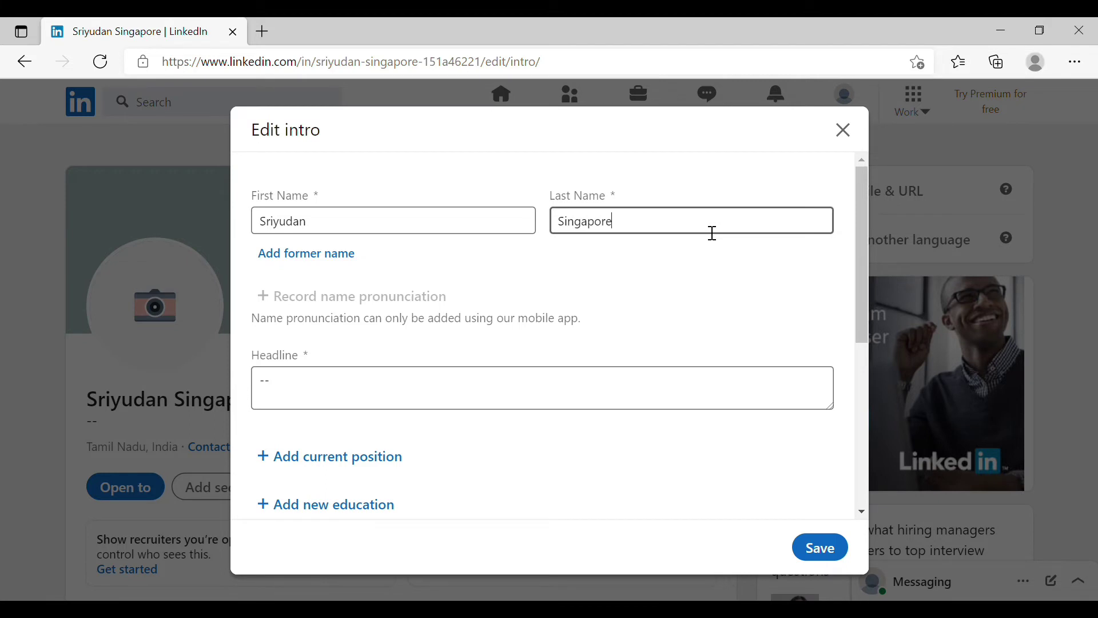
click(568, 233)
click(354, 223)
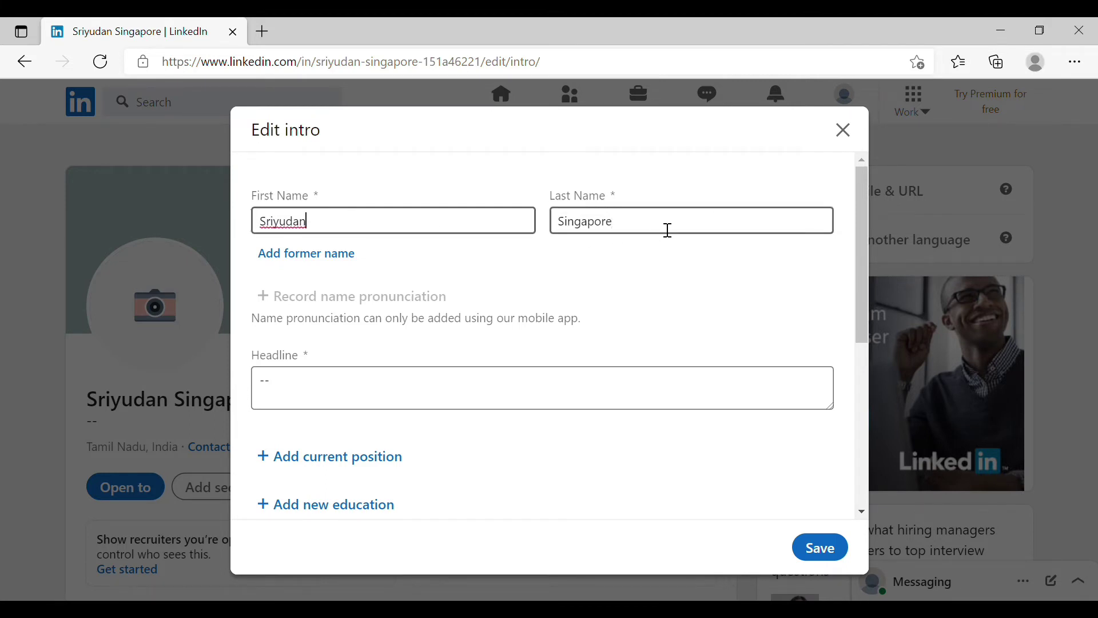
click(668, 231)
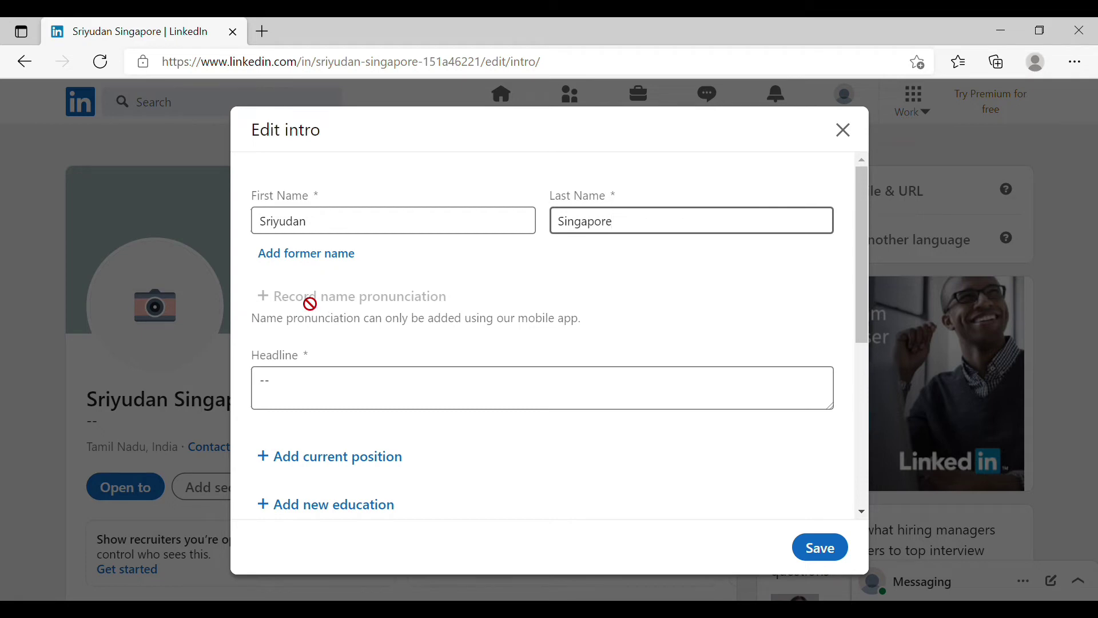
Highlight the Record name pronunciation option with its note about the mobile app, and deselect it
scroll(311, 304, down, 1)
scroll(311, 304, up, 1)
drag(594, 331, 324, 310)
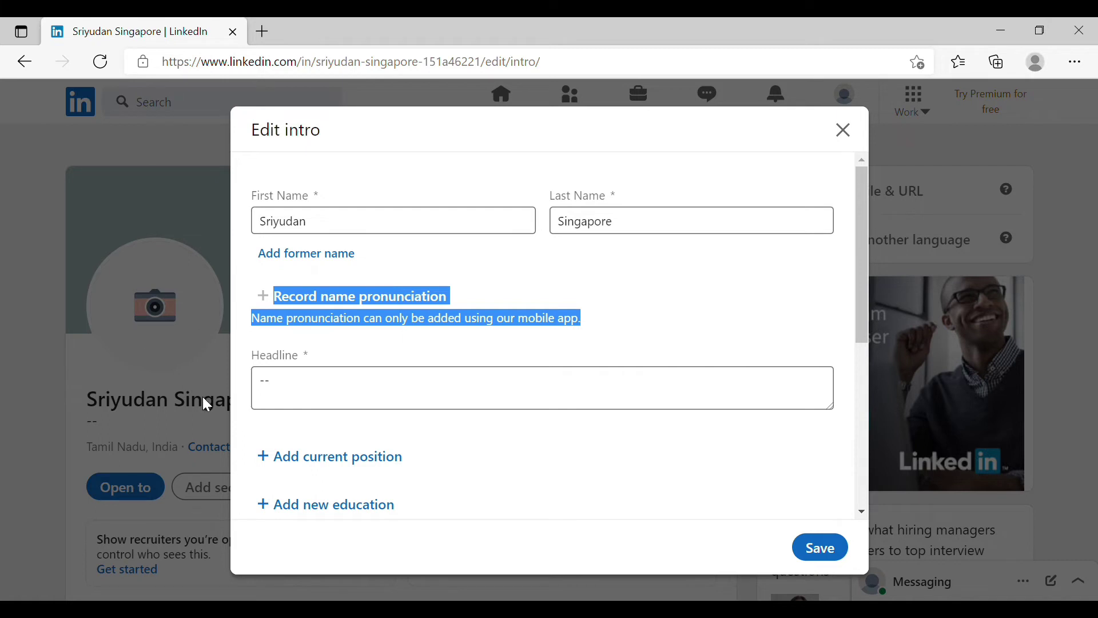
click(666, 341)
Replace the intro's headline with "A successful consultant with 6+ years of experience", keeping the edits when asked to discard changes
click(303, 398)
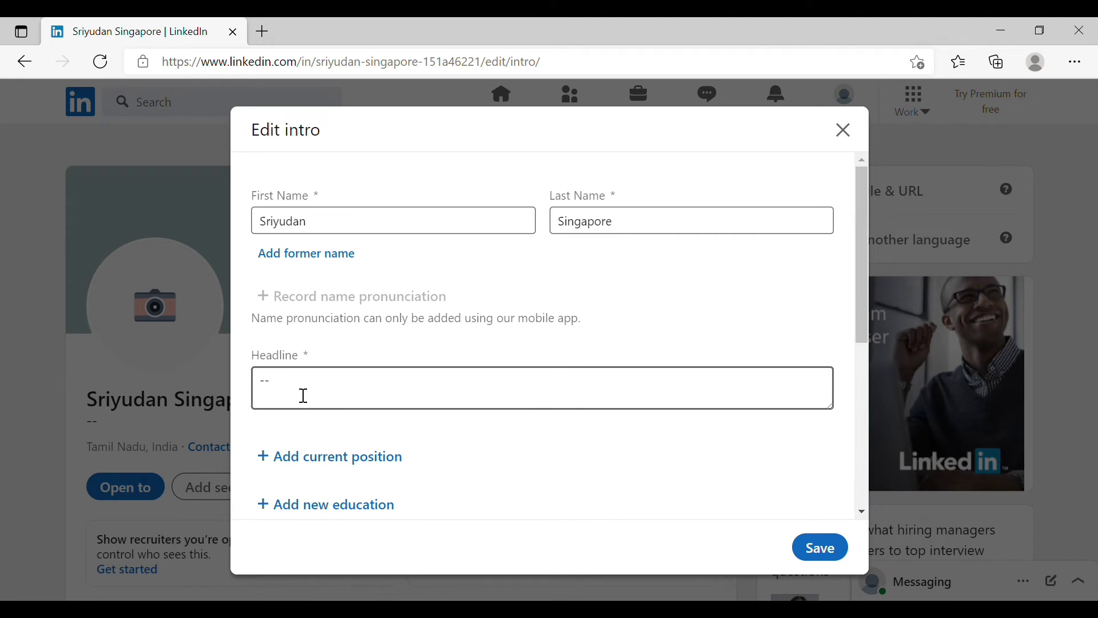
key(BackSpace)
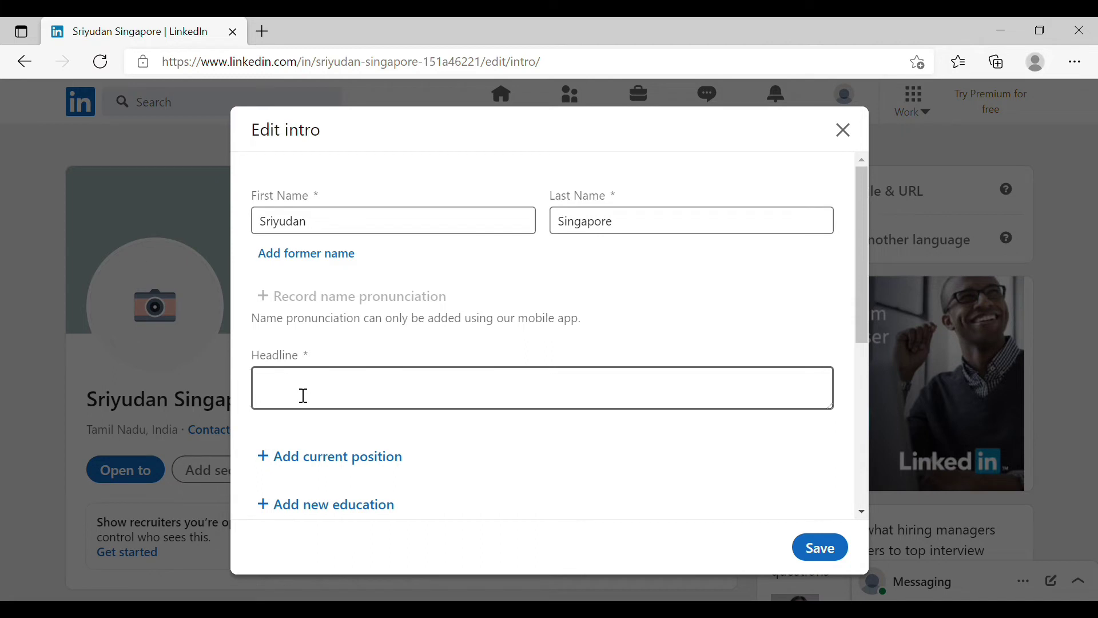
text(A)
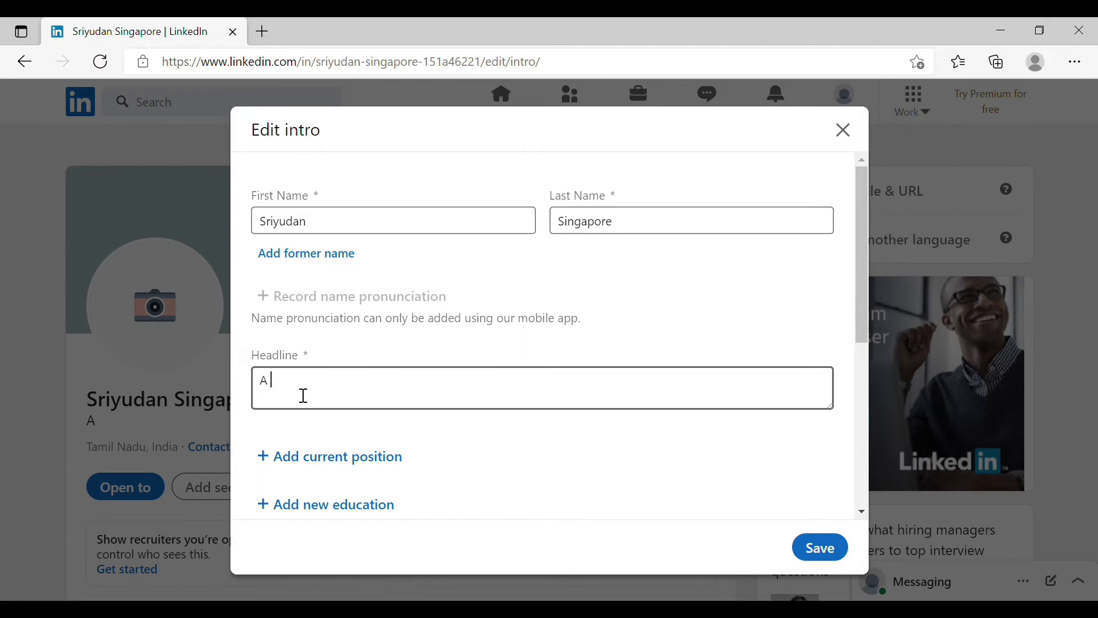
text( csuccessful con)
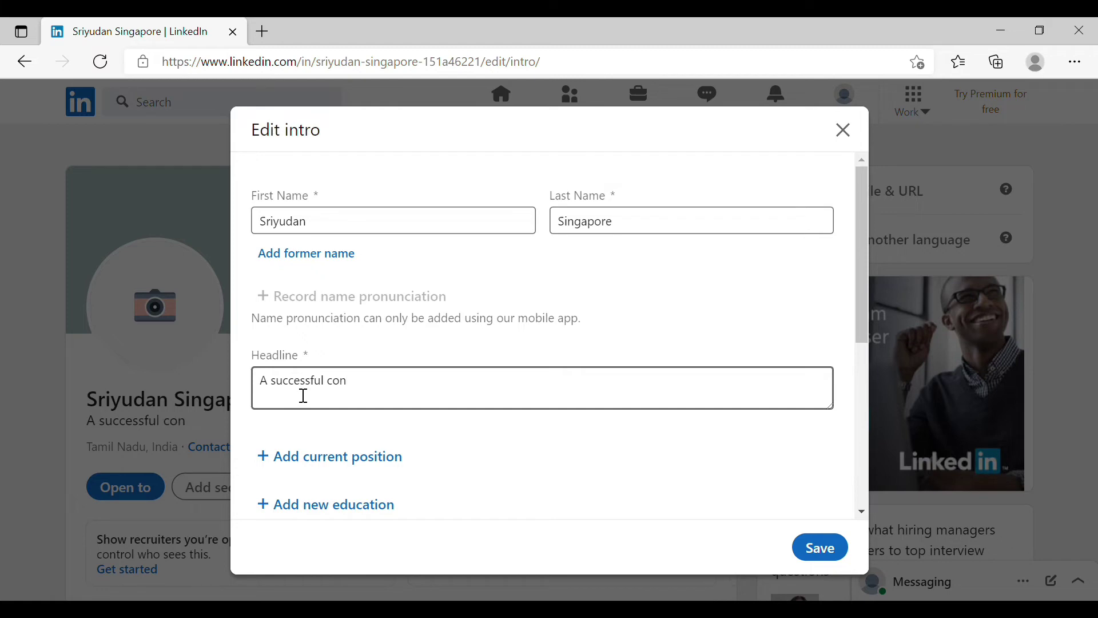
click(128, 422)
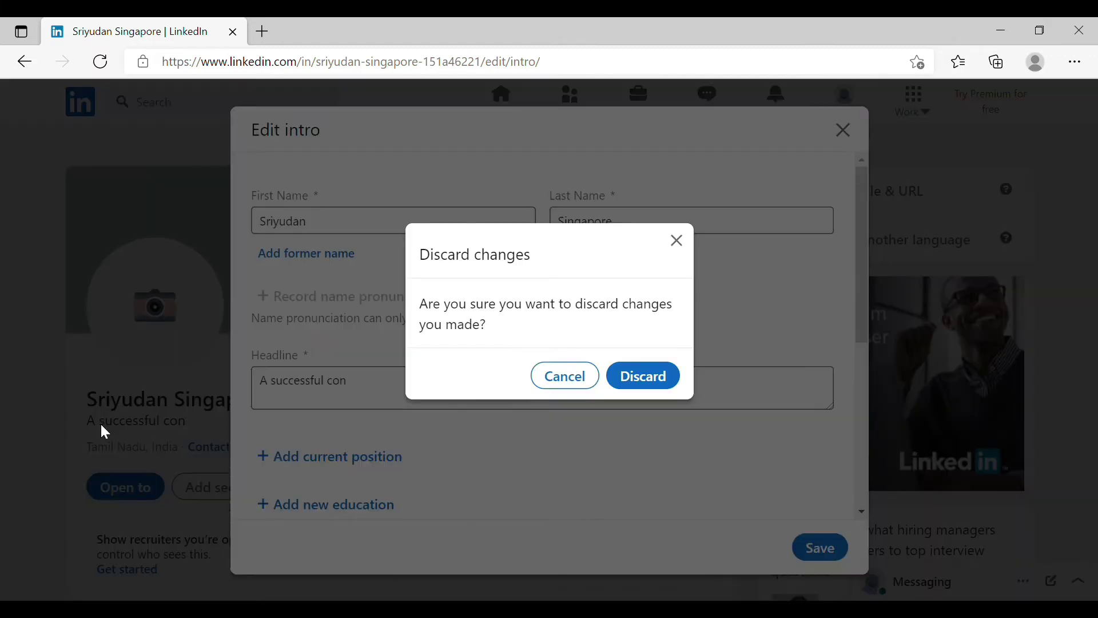
click(677, 241)
click(407, 387)
text(su;ta)
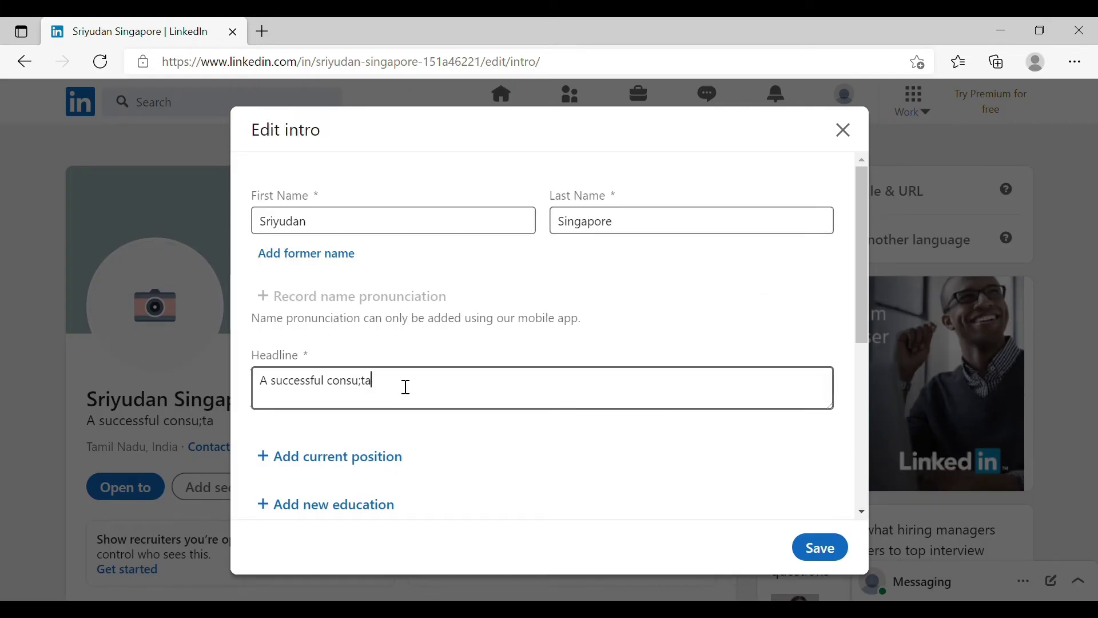
text(ltant with 6+  years of experience)
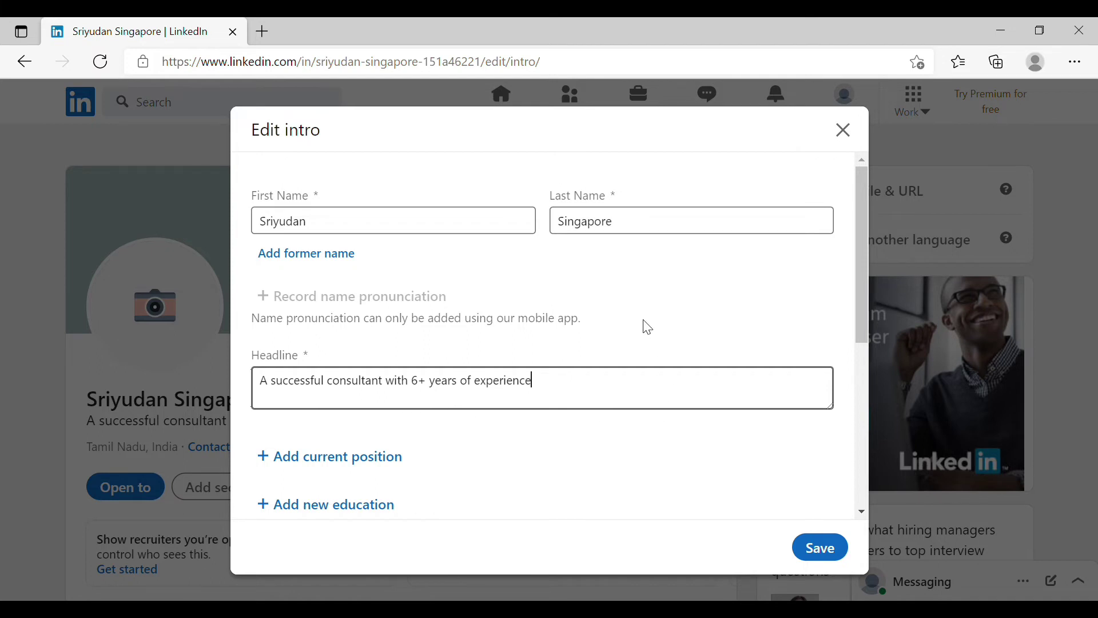
click(503, 123)
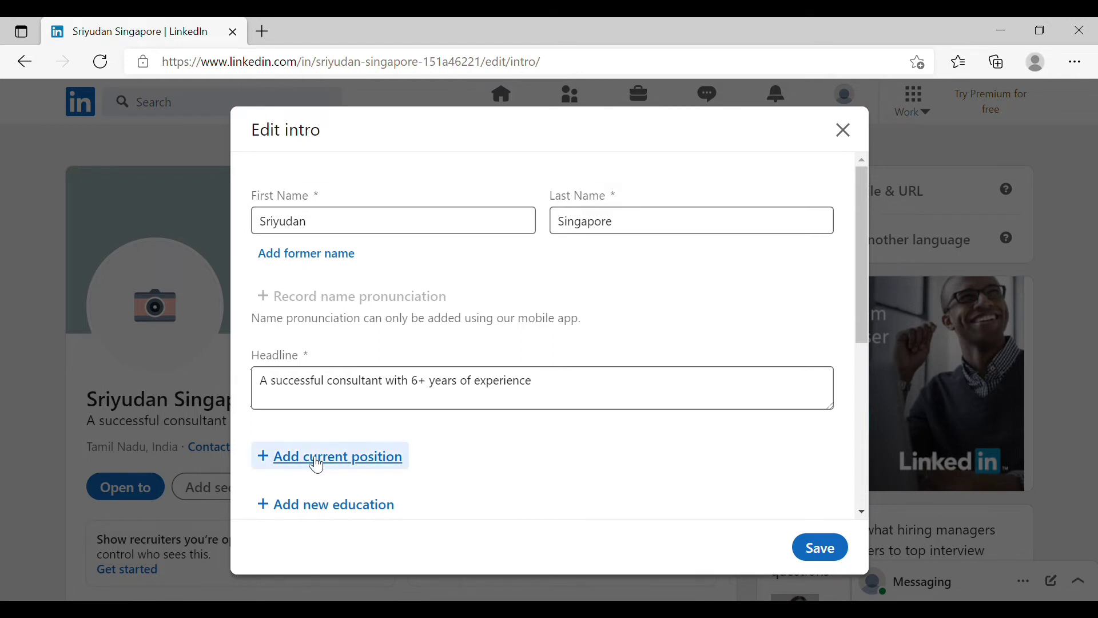
View the Add experience form for a current position and close it without entering anything
scroll(318, 466, down, 1)
click(315, 406)
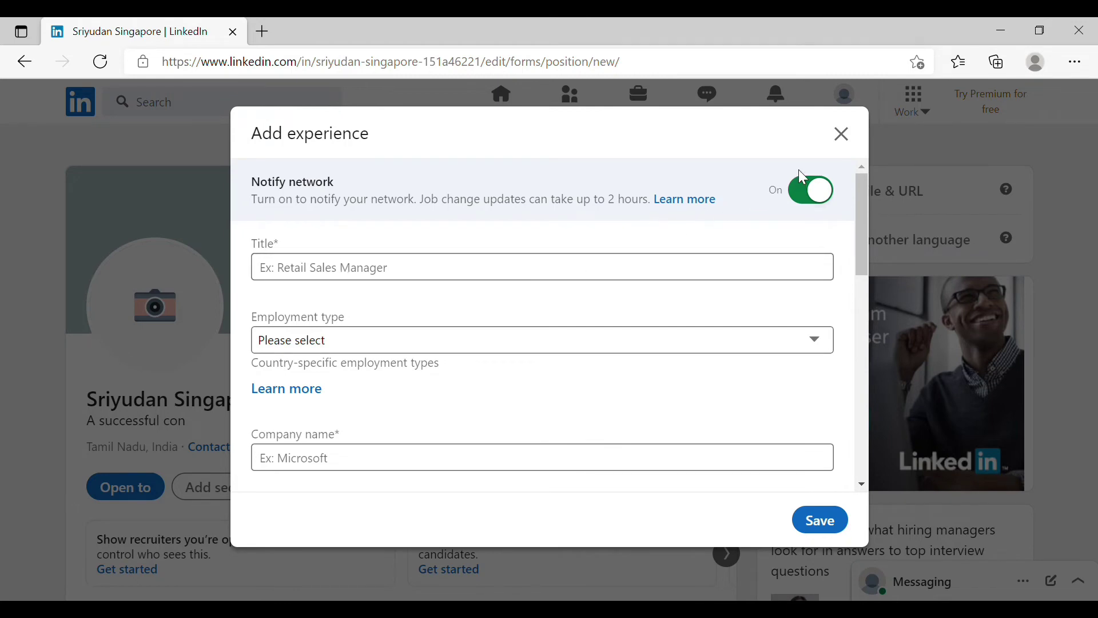
click(844, 134)
Reopen the intro for editing and open the form for adding new education
click(699, 361)
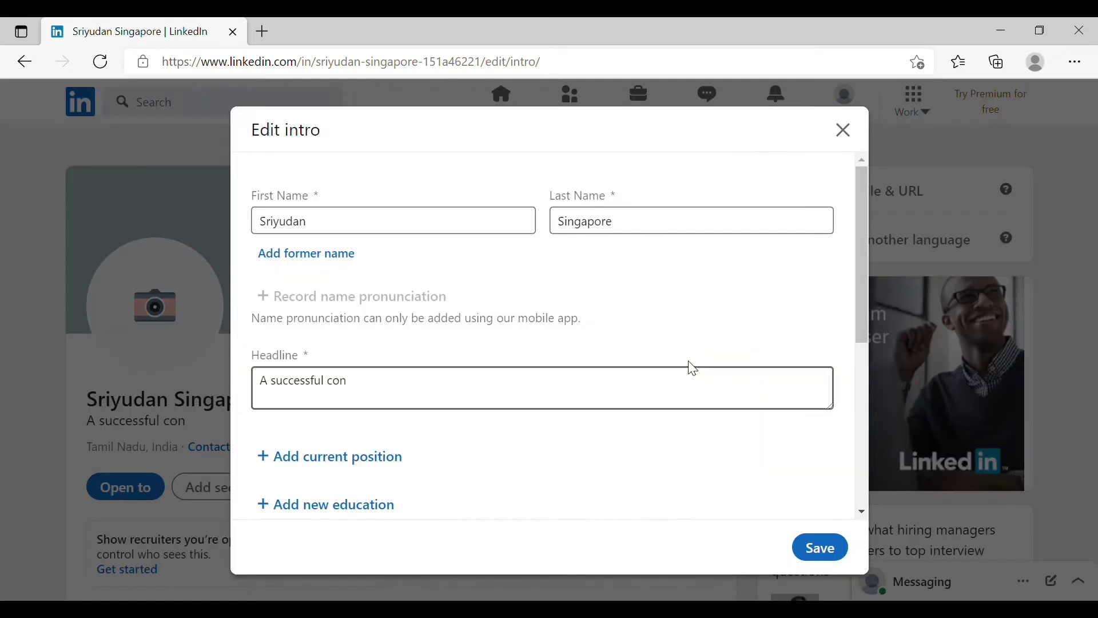
scroll(566, 395, down, 2)
scroll(569, 396, down, 4)
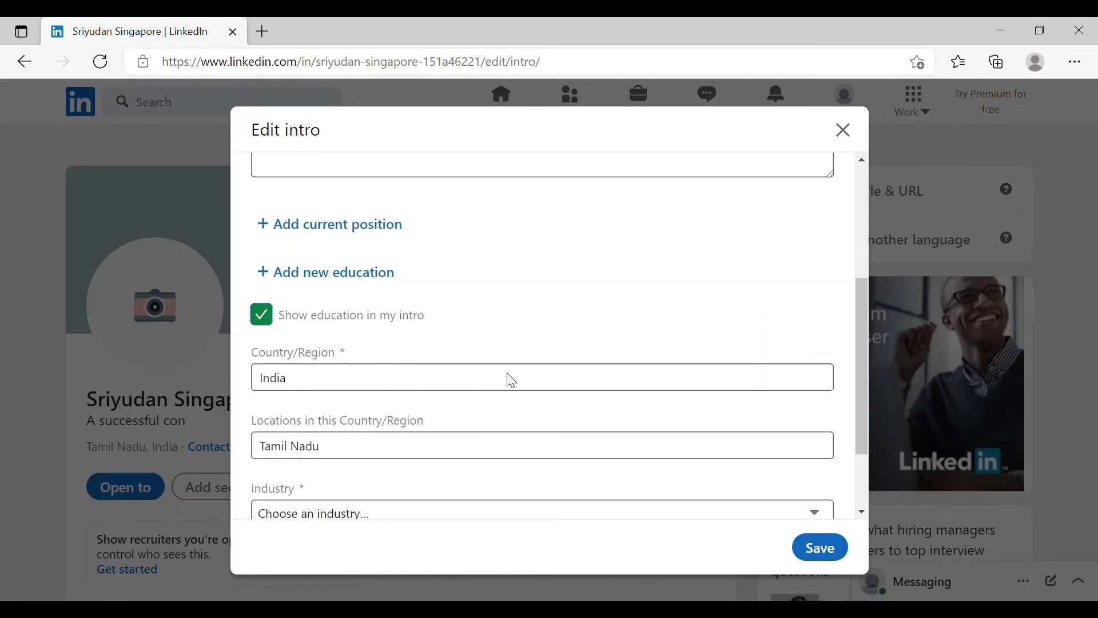
scroll(509, 378, up, 1)
scroll(512, 381, up, 2)
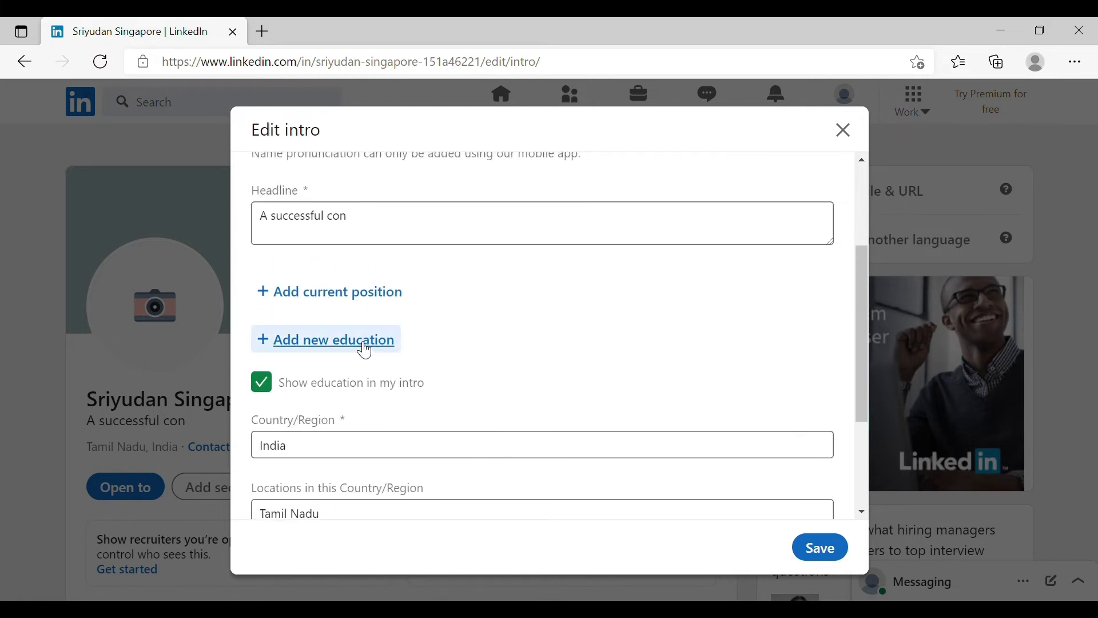
click(366, 350)
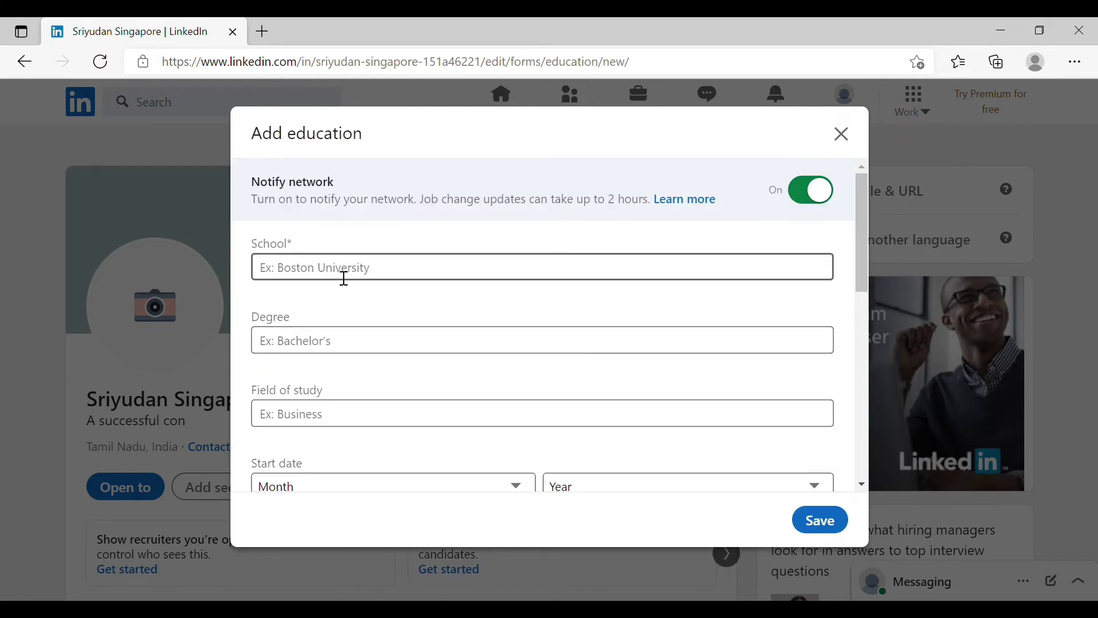
Examine the Add education form's fields, from School, Degree and Field of study through the dates, Grade and Activities and societies
click(350, 342)
scroll(359, 342, down, 1)
scroll(359, 342, down, 1)
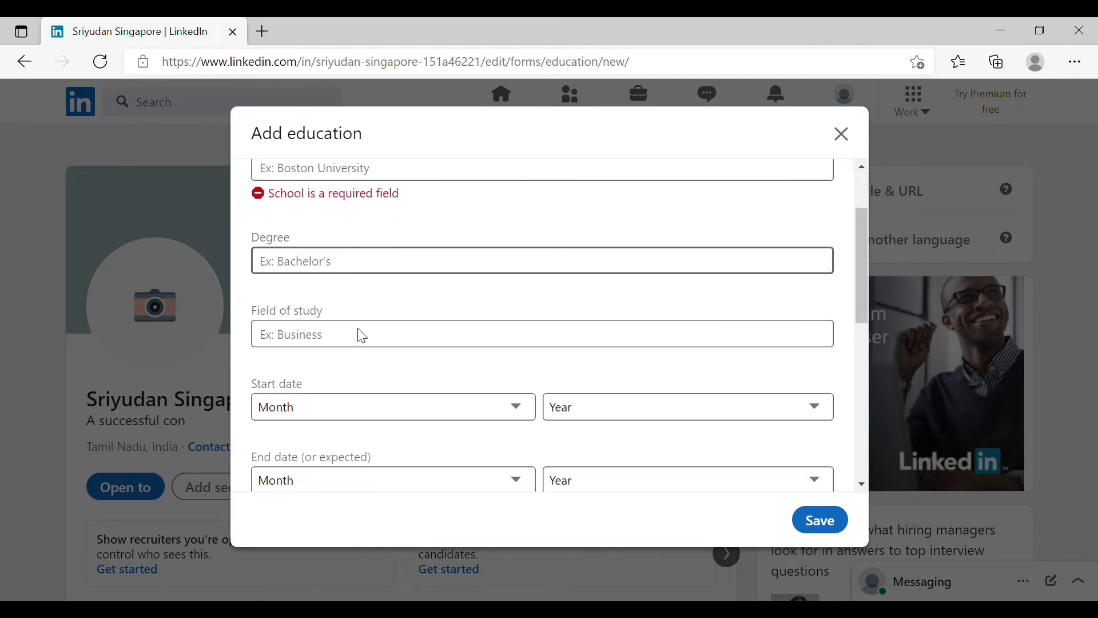
click(364, 338)
scroll(483, 385, down, 2)
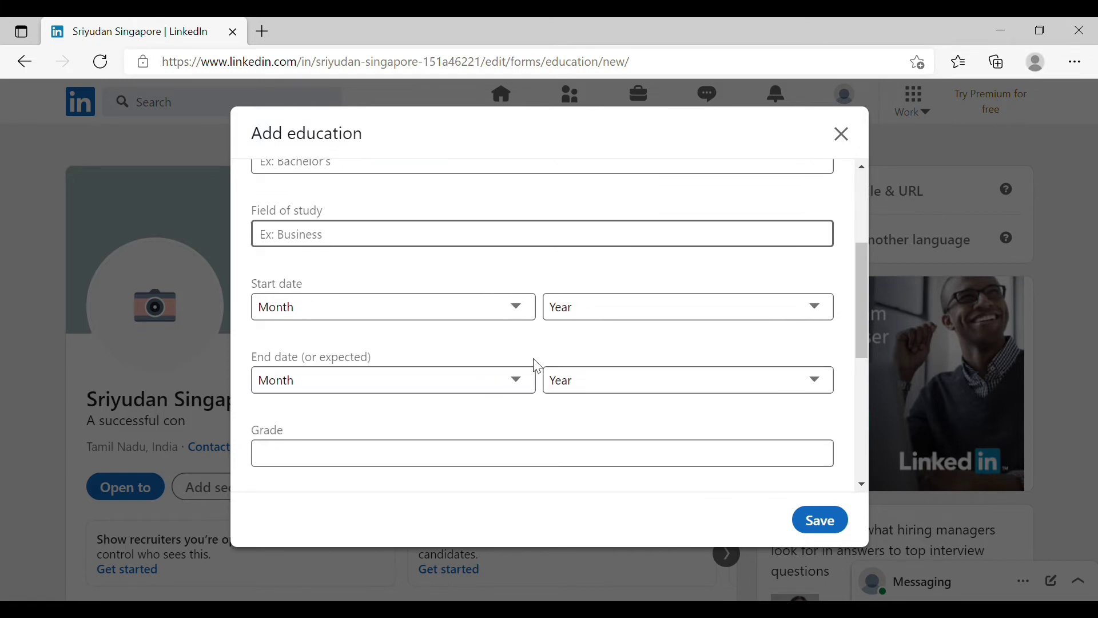
scroll(706, 390, down, 2)
scroll(708, 392, down, 1)
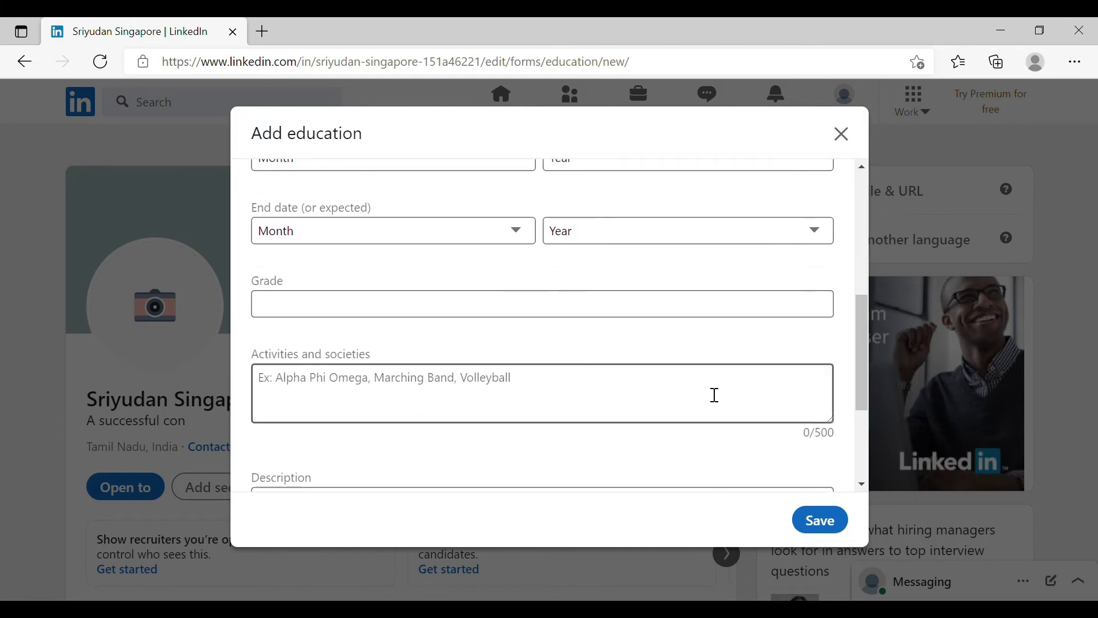
scroll(654, 417, up, 2)
scroll(654, 413, up, 4)
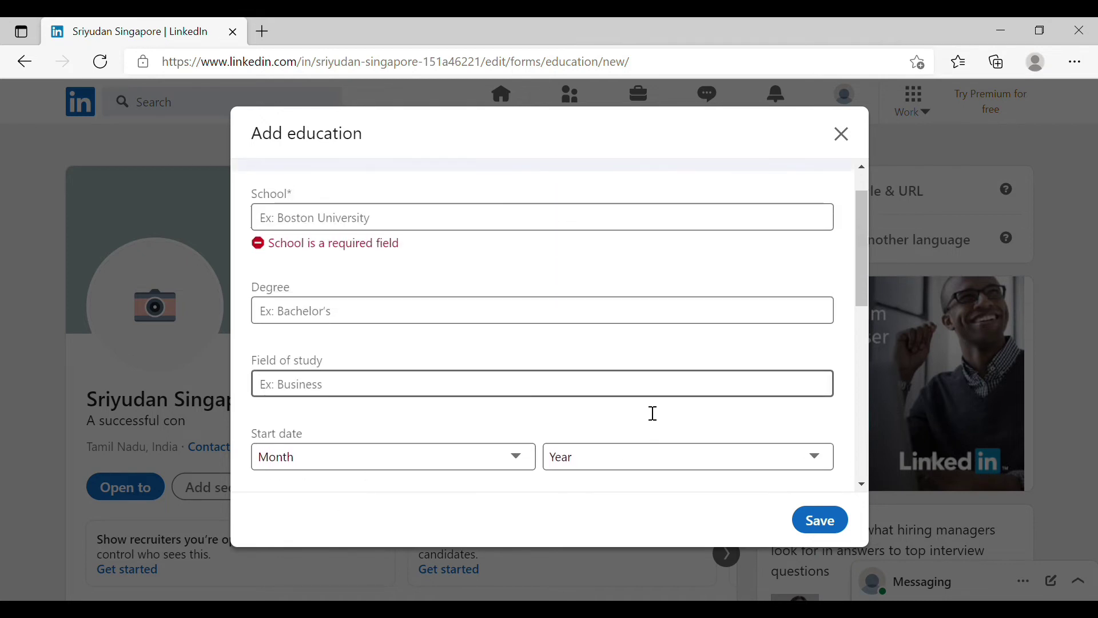
Highlight the required School label in the education form, and close the form without entering anything
click(299, 195)
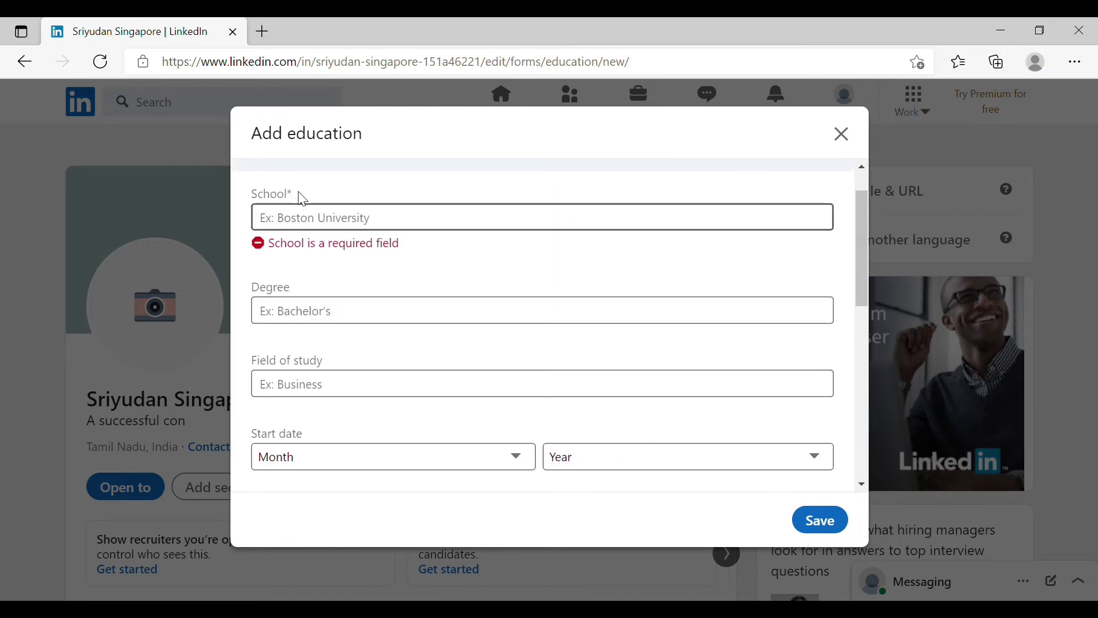
drag(297, 195, 246, 192)
click(309, 199)
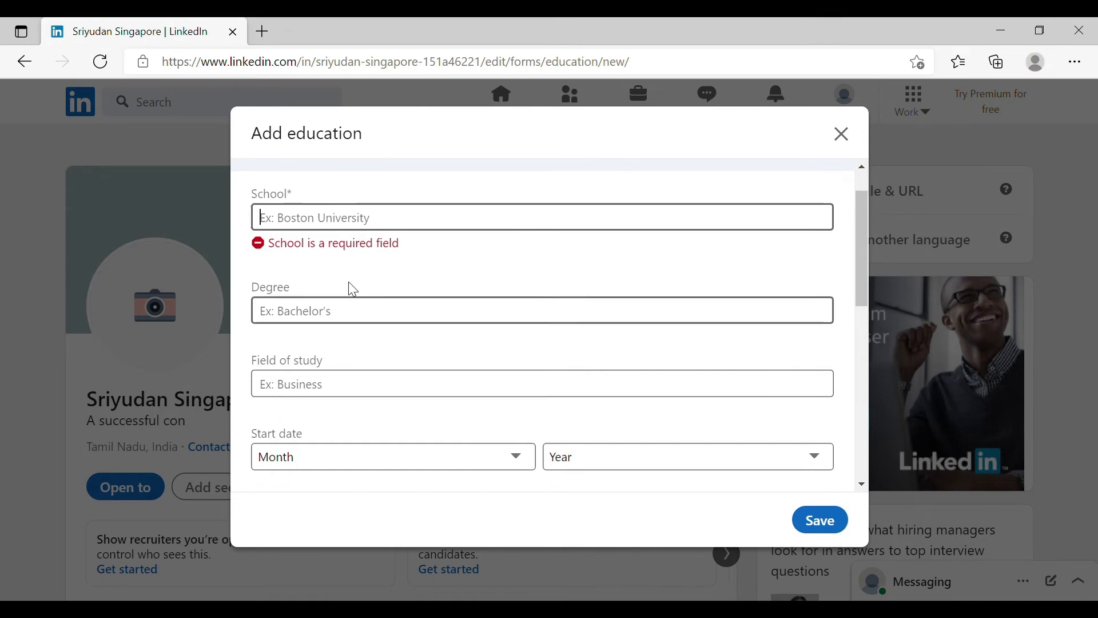
click(314, 316)
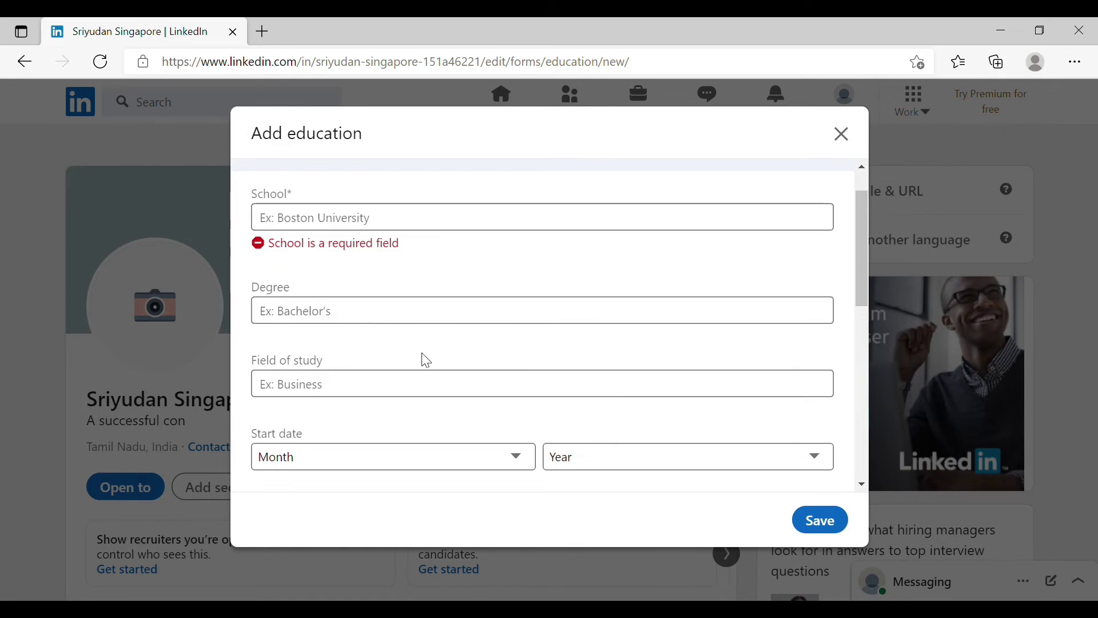
click(842, 136)
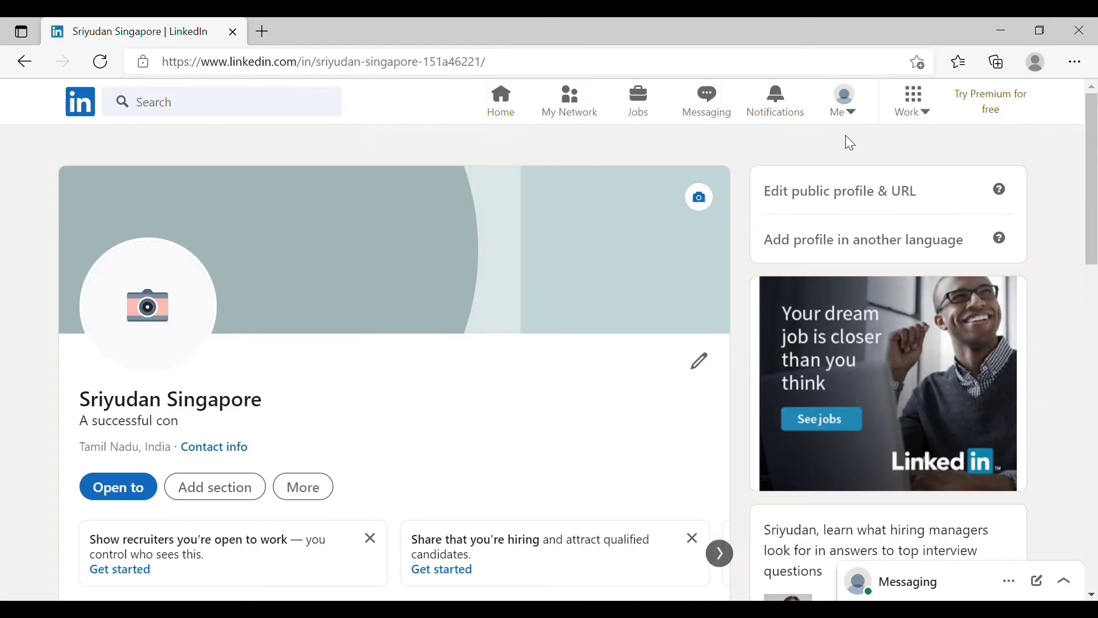
Reopen the intro for editing and examine its Country/Region, location, Industry and Contact info fields
click(700, 362)
scroll(613, 391, down, 4)
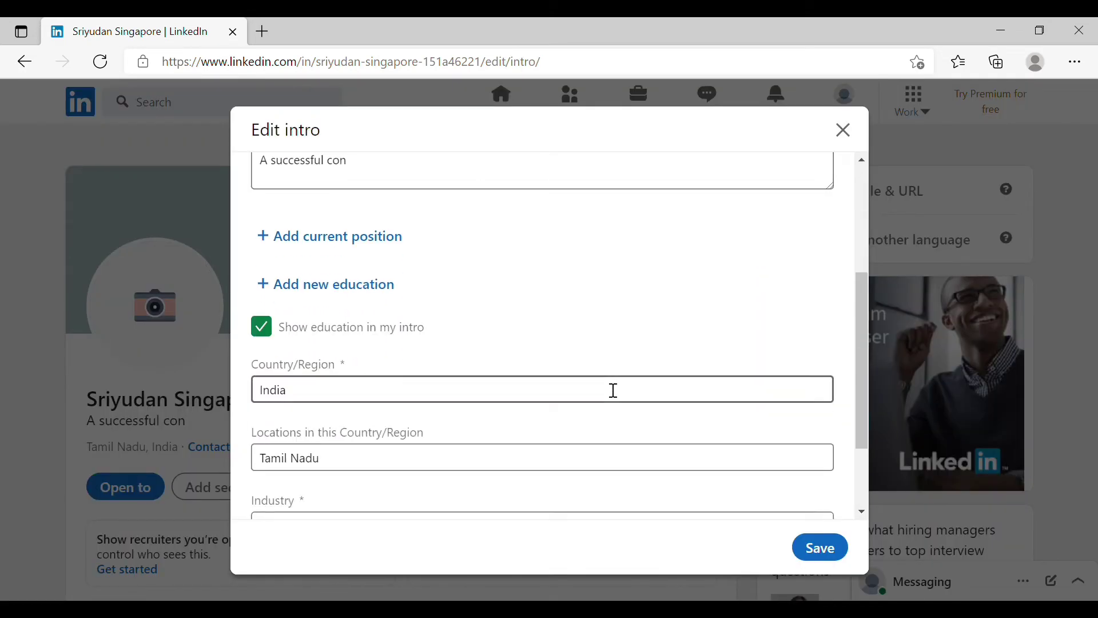
scroll(614, 391, down, 1)
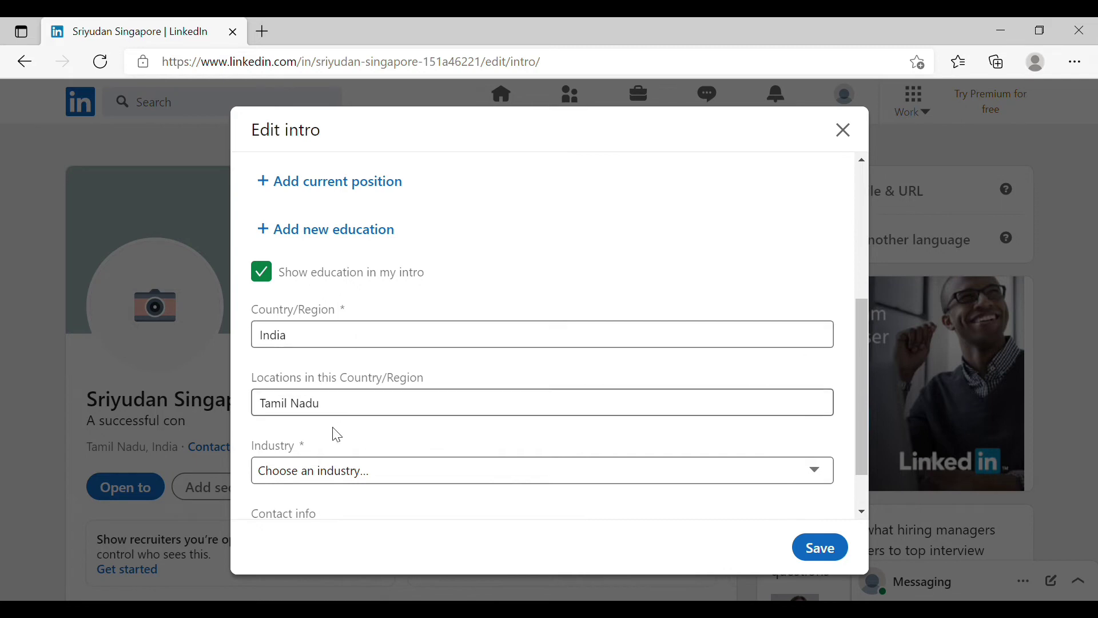
scroll(438, 479, down, 2)
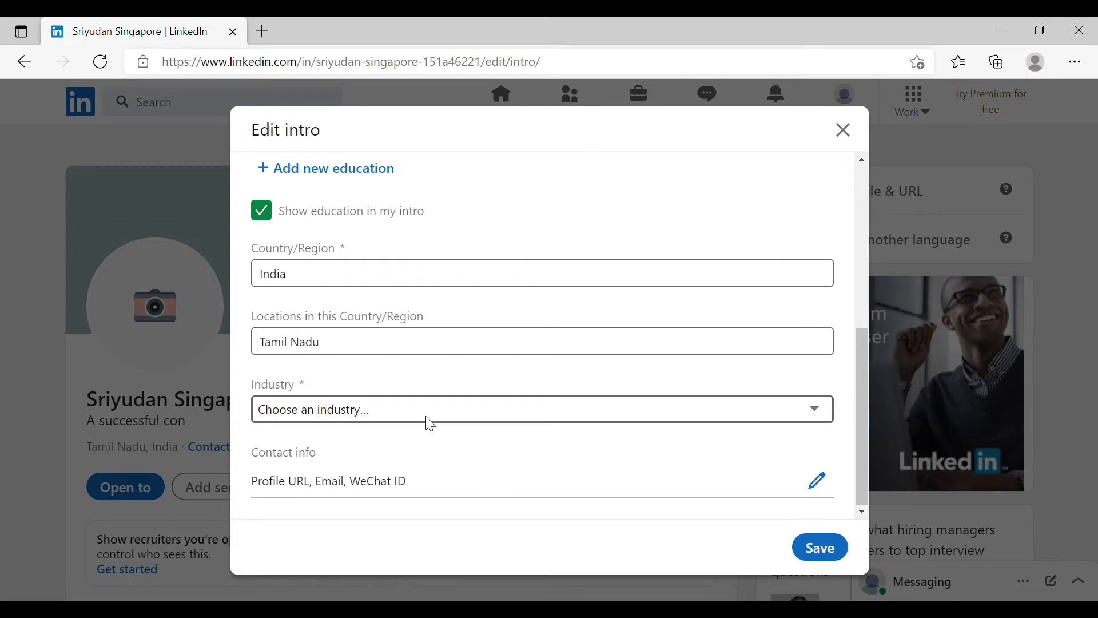
Set the intro's industry to Information Technology & Services, save the intro and dismiss the notice about profile information access
text(inf)
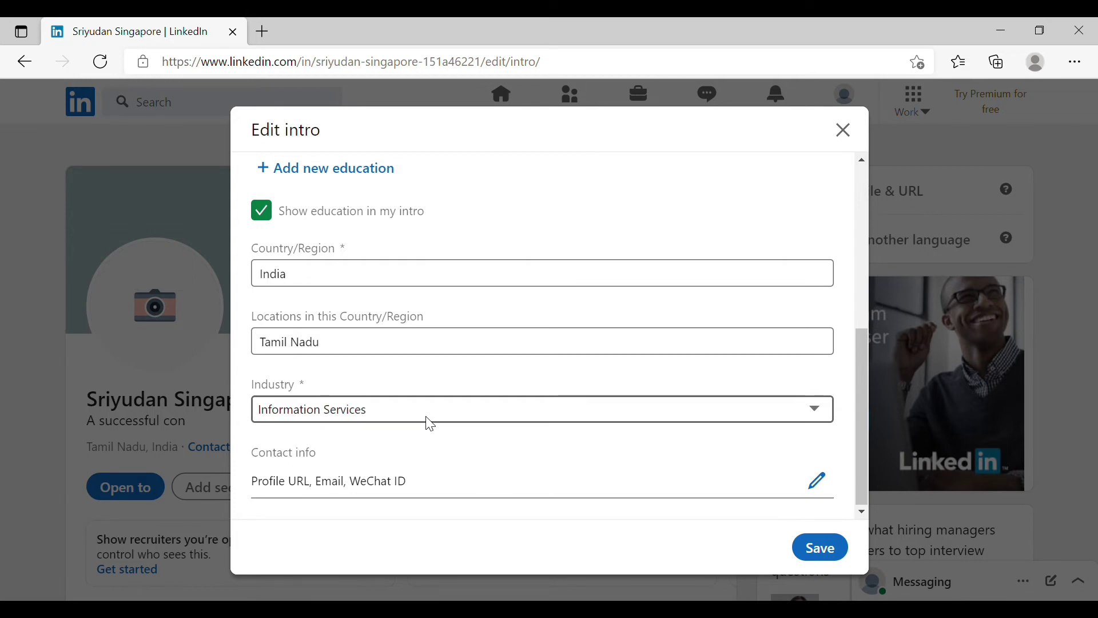
key(Down)
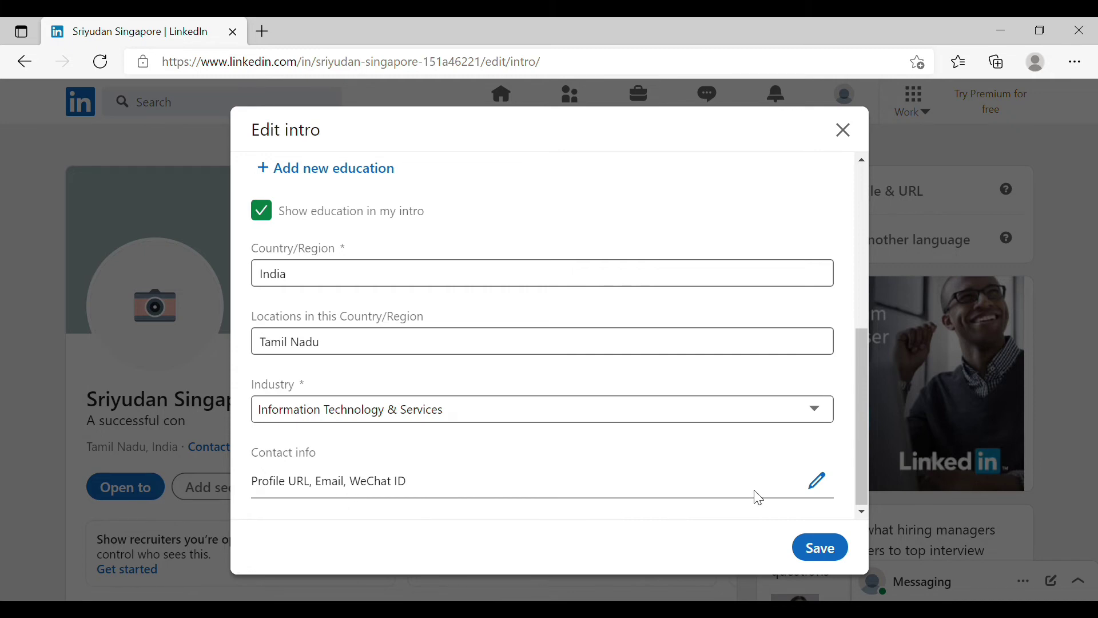
click(810, 552)
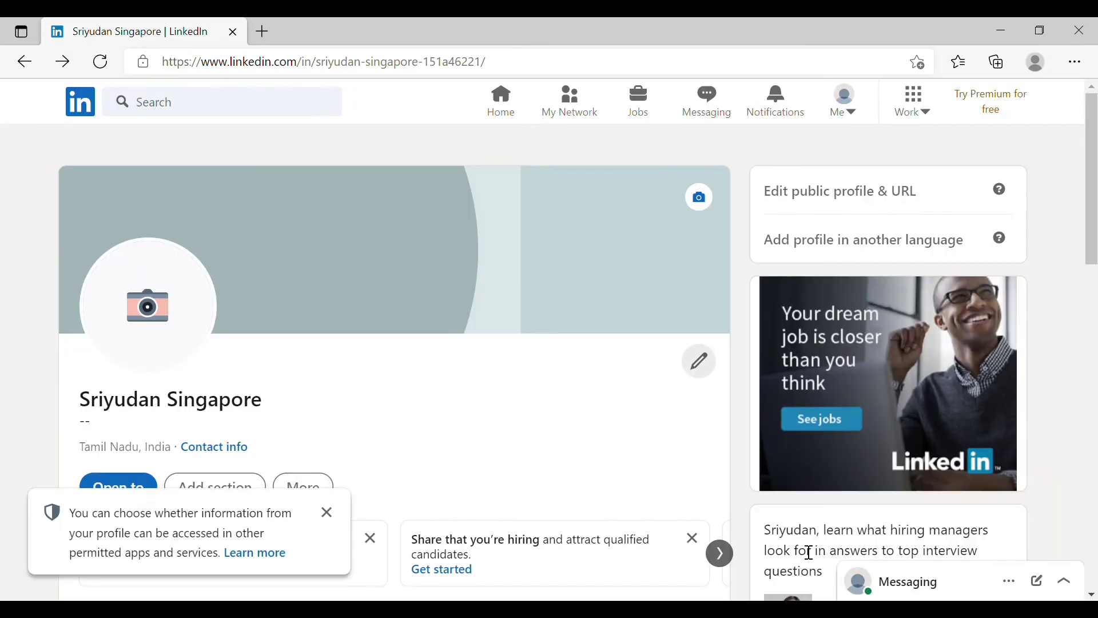
click(335, 515)
Look over the profile page from Profile Strength to Activity, and briefly view the section types that can be added
scroll(399, 444, down, 6)
scroll(400, 444, up, 1)
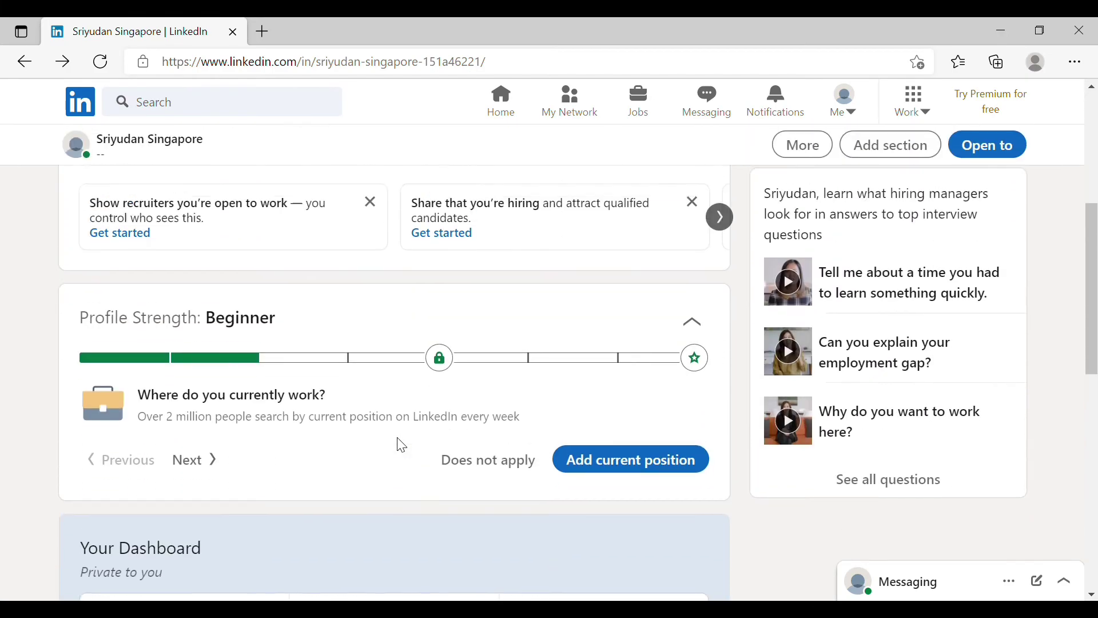
scroll(399, 444, up, 3)
scroll(405, 444, down, 13)
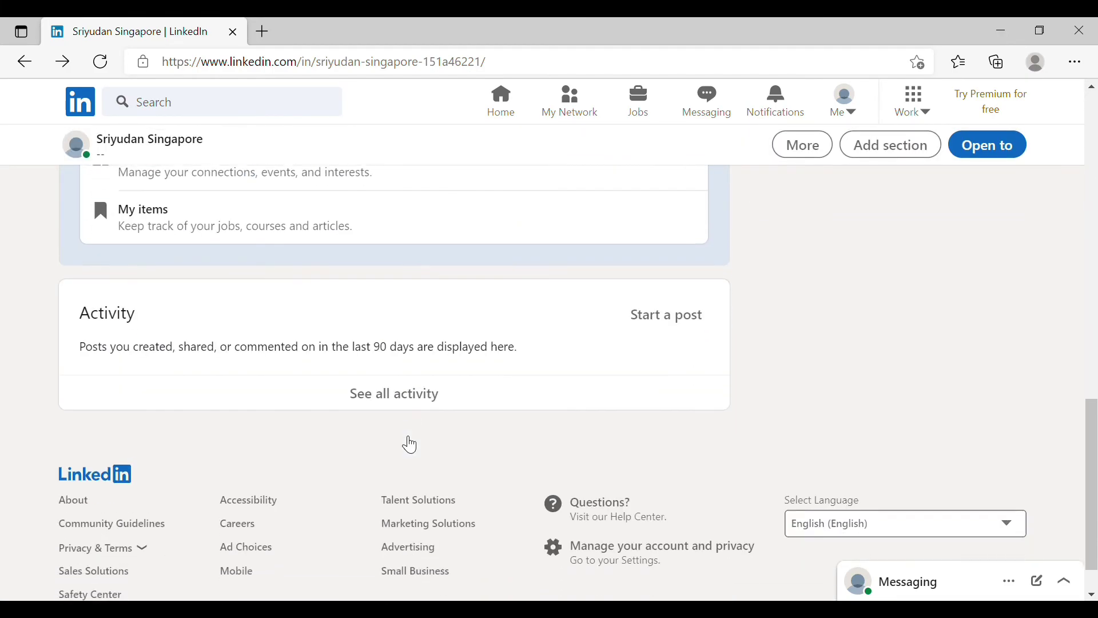
scroll(410, 445, up, 12)
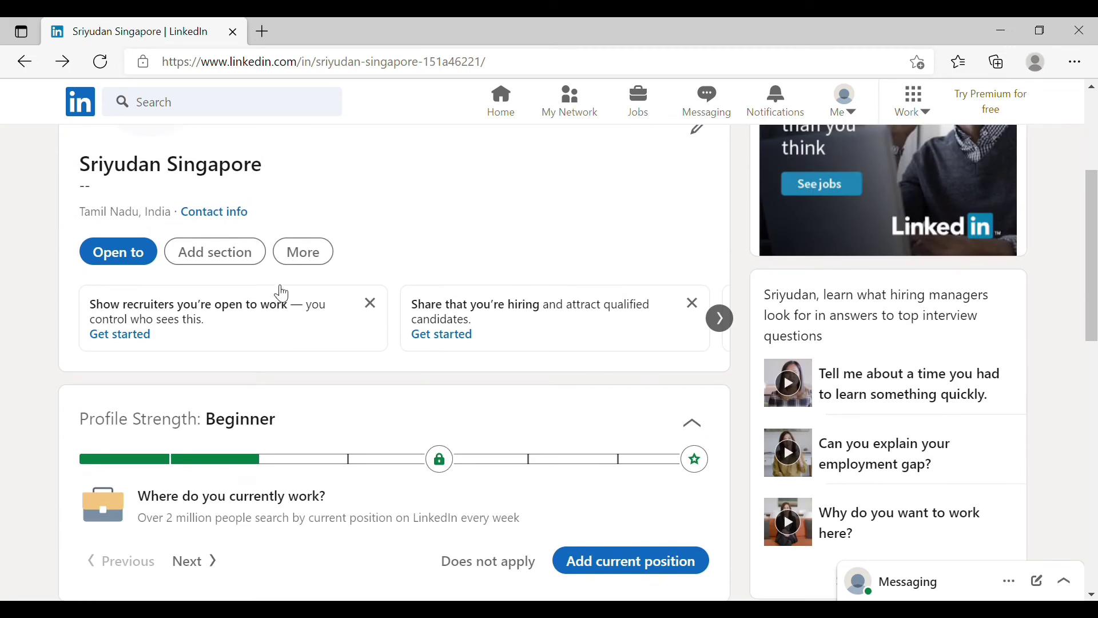
scroll(539, 262, up, 3)
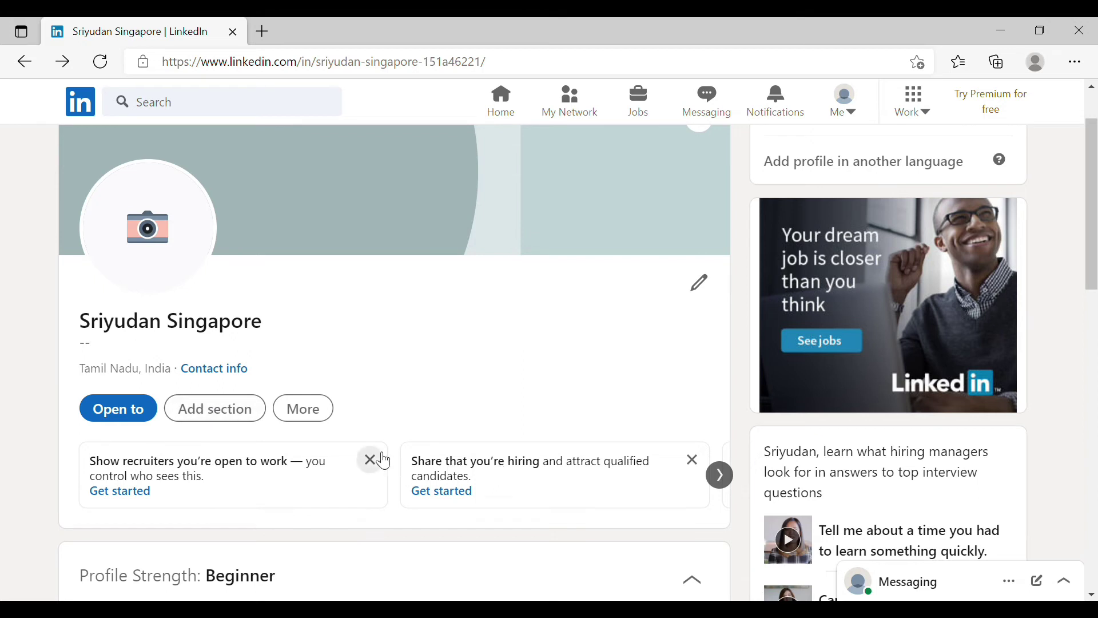
click(265, 421)
click(550, 394)
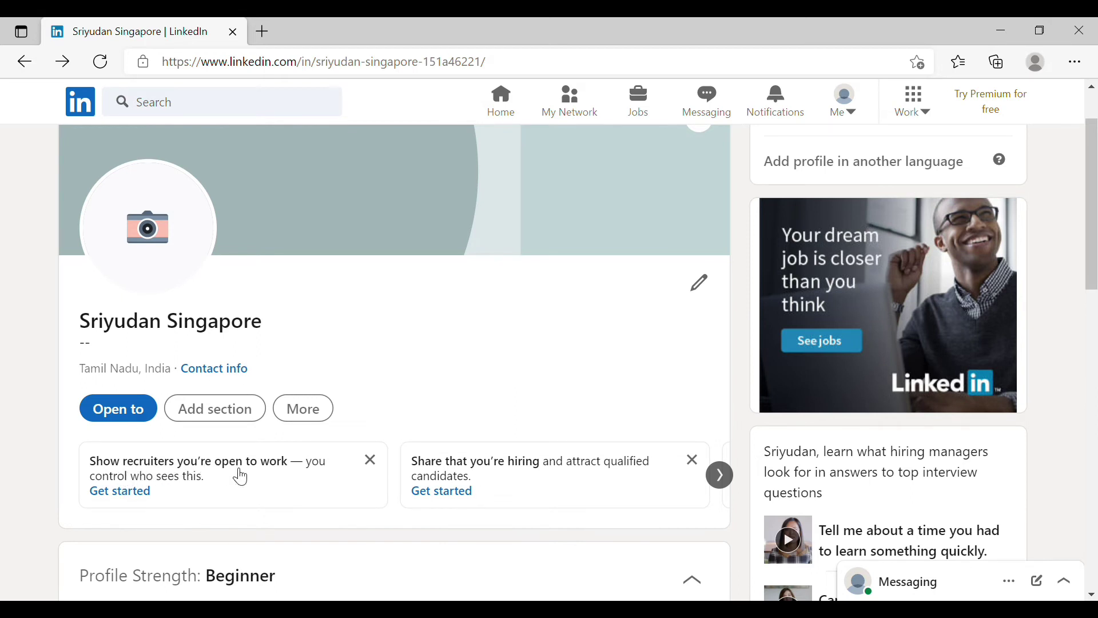
Open the open-to-work job preferences, examine the visibility choices All LinkedIn members and Recruiters only, and close without adding anything
click(132, 496)
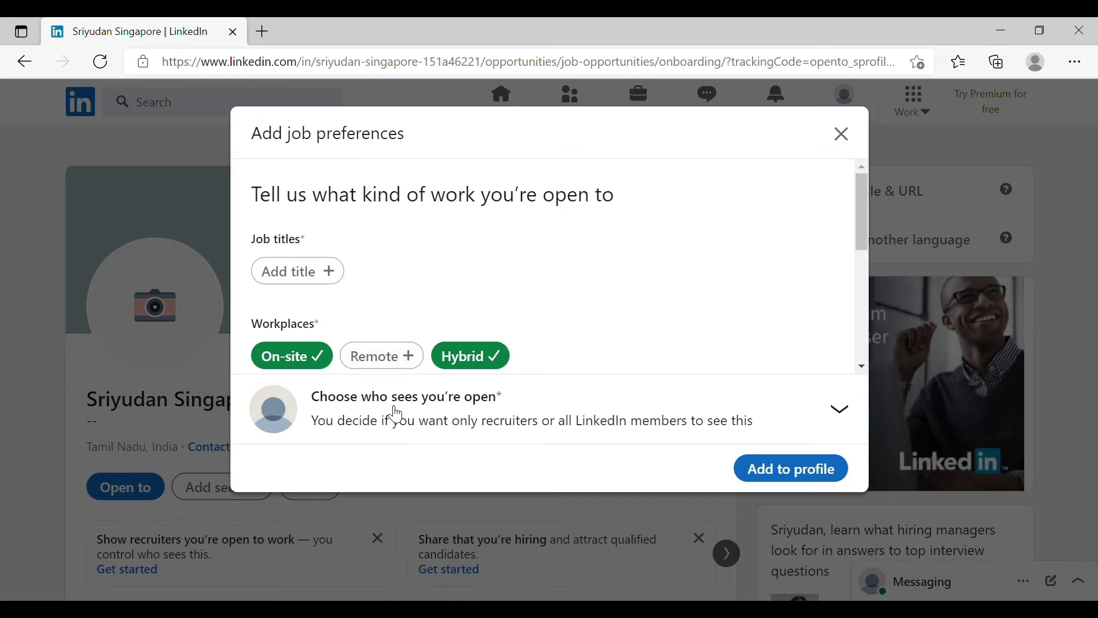
click(439, 419)
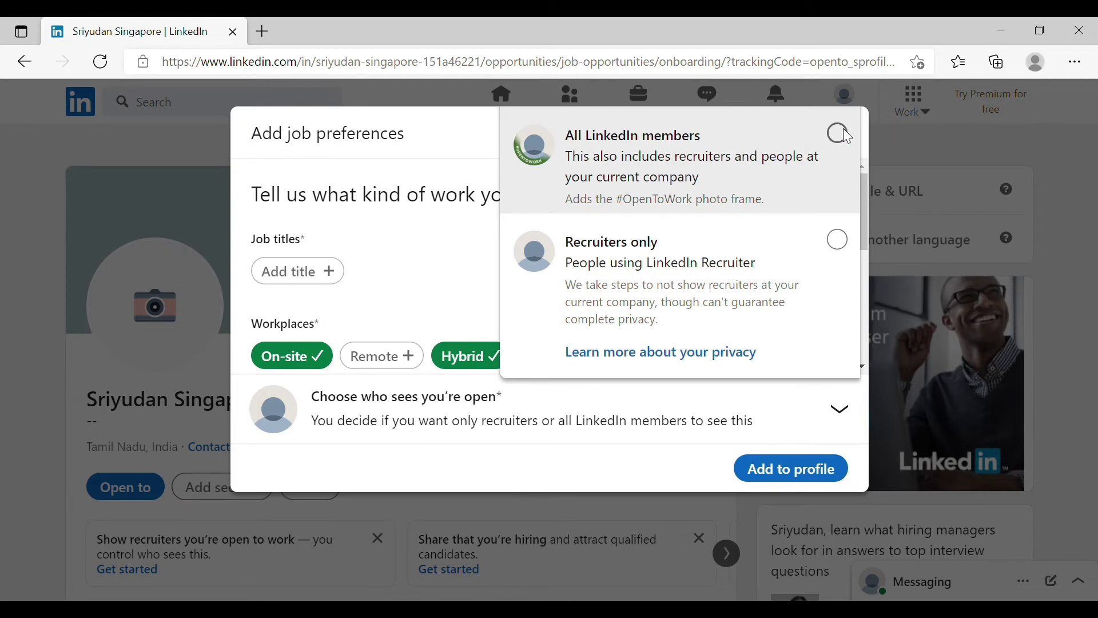
click(423, 261)
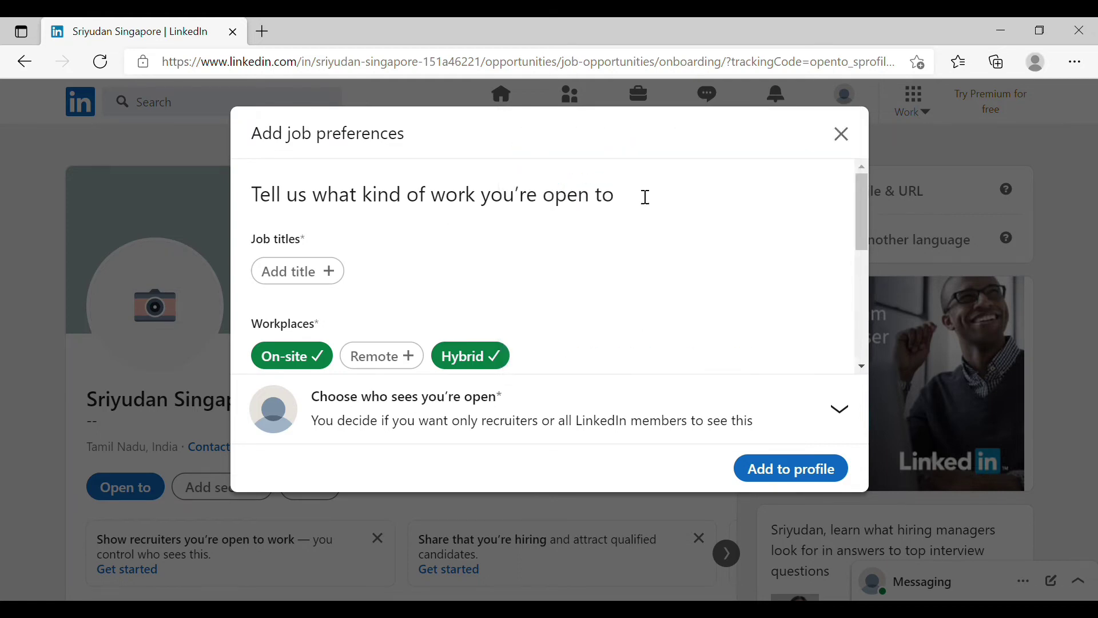
click(842, 135)
Show the remaining profile suggestion cards, and browse the Intro and About groups among the sections that can be added
scroll(643, 337, down, 3)
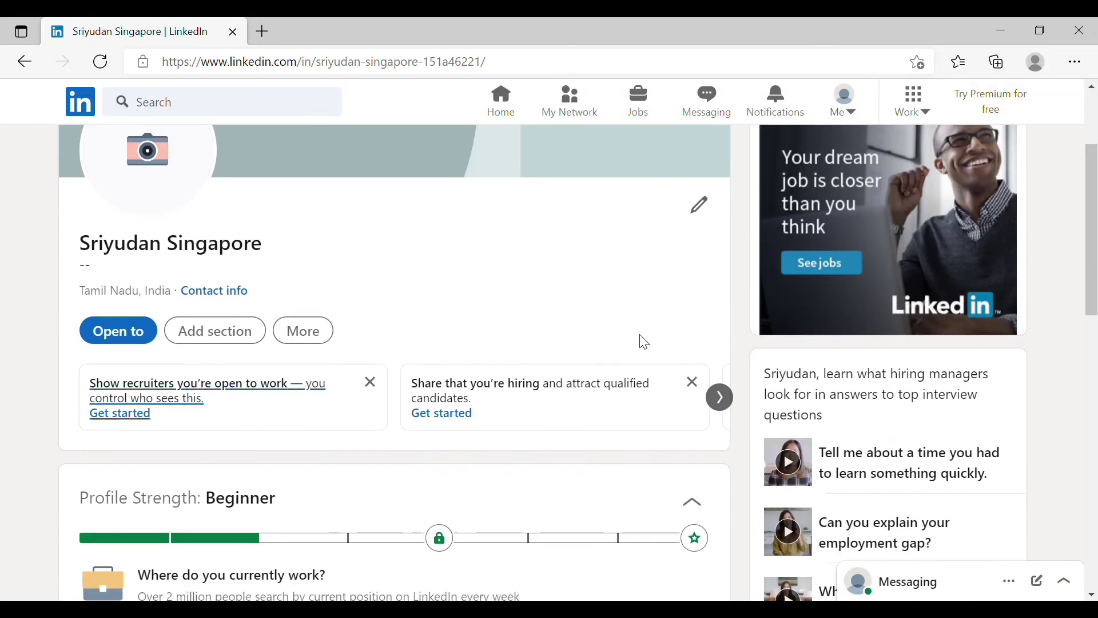
click(722, 401)
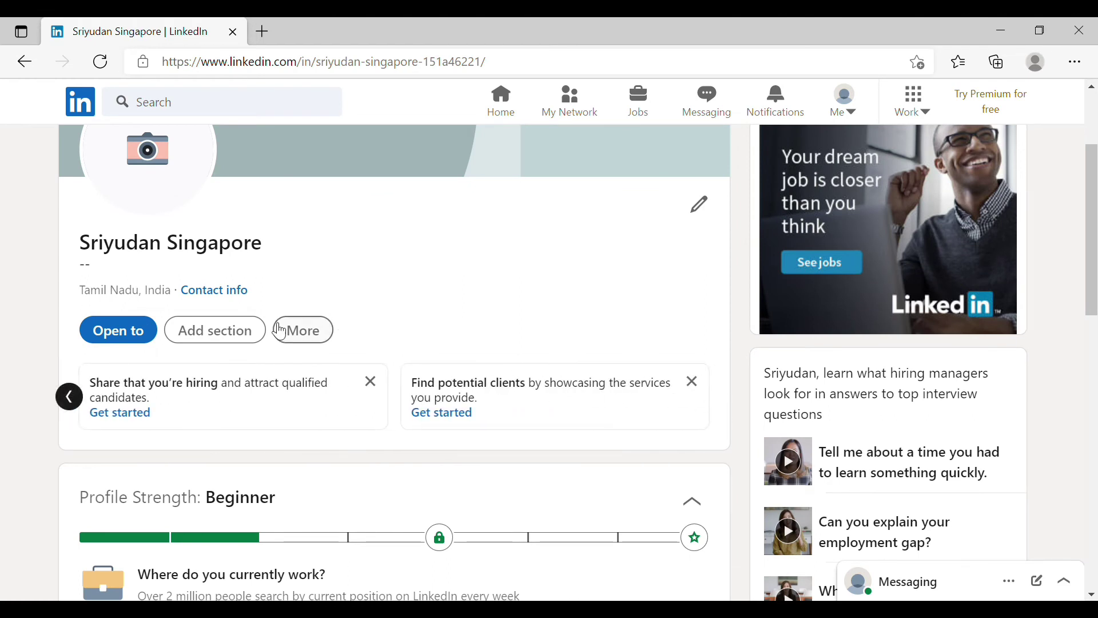
click(228, 343)
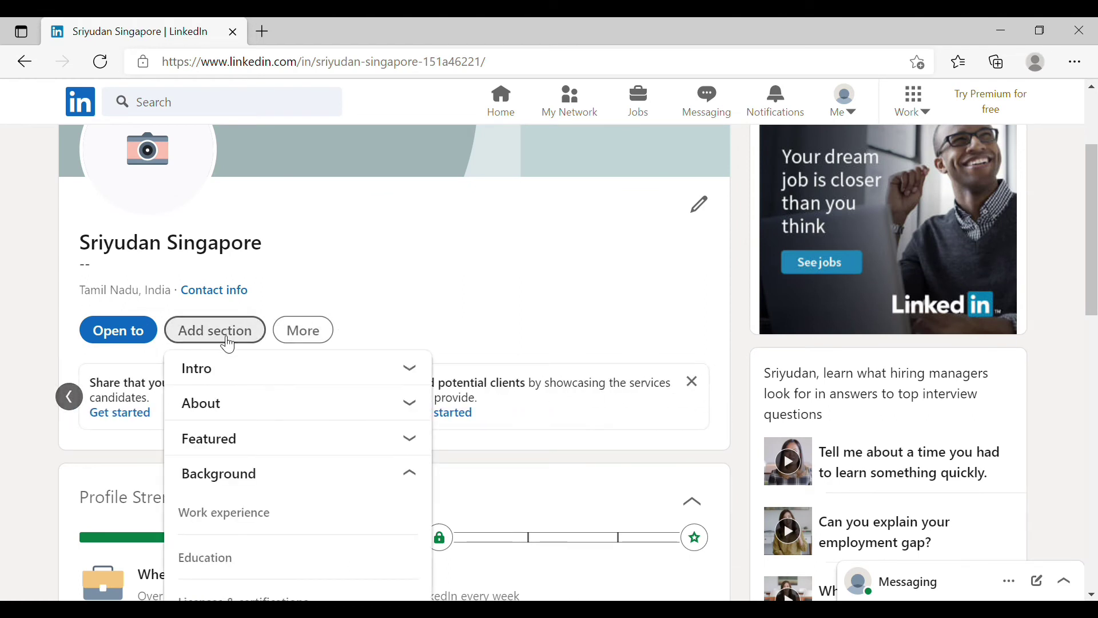
click(234, 377)
click(251, 456)
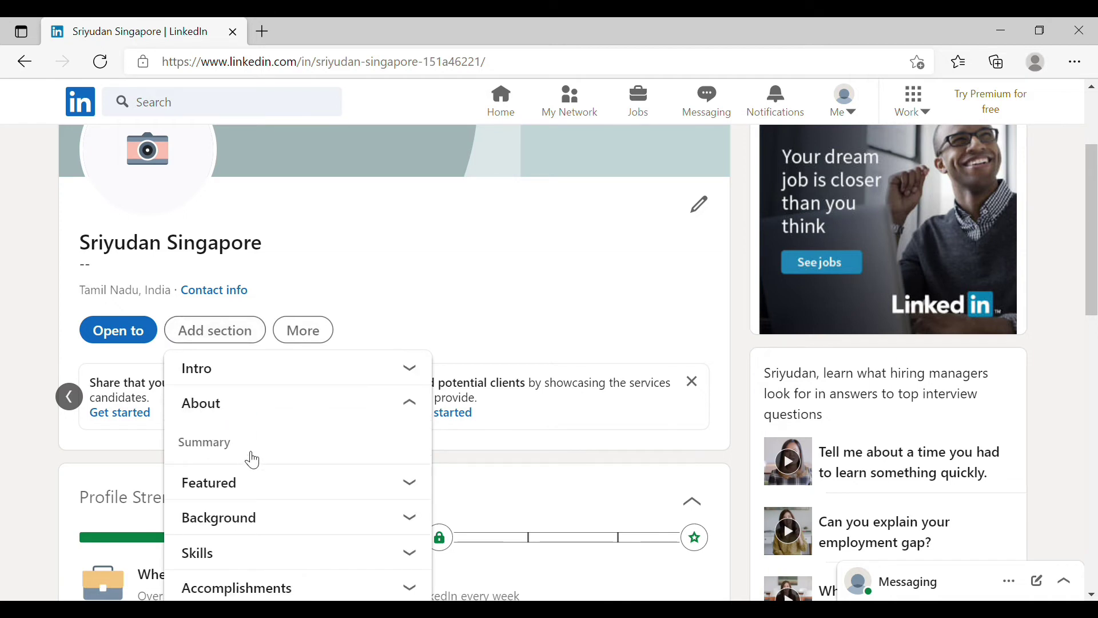
click(257, 483)
scroll(261, 488, down, 1)
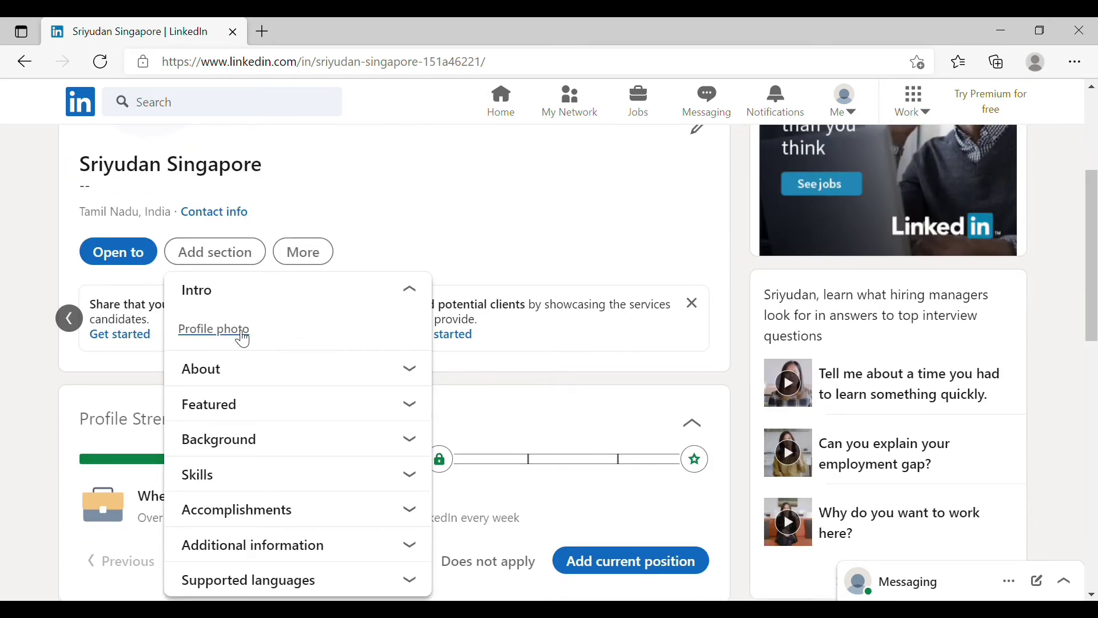
View the form for adding an About summary, and close it without writing a description
click(258, 371)
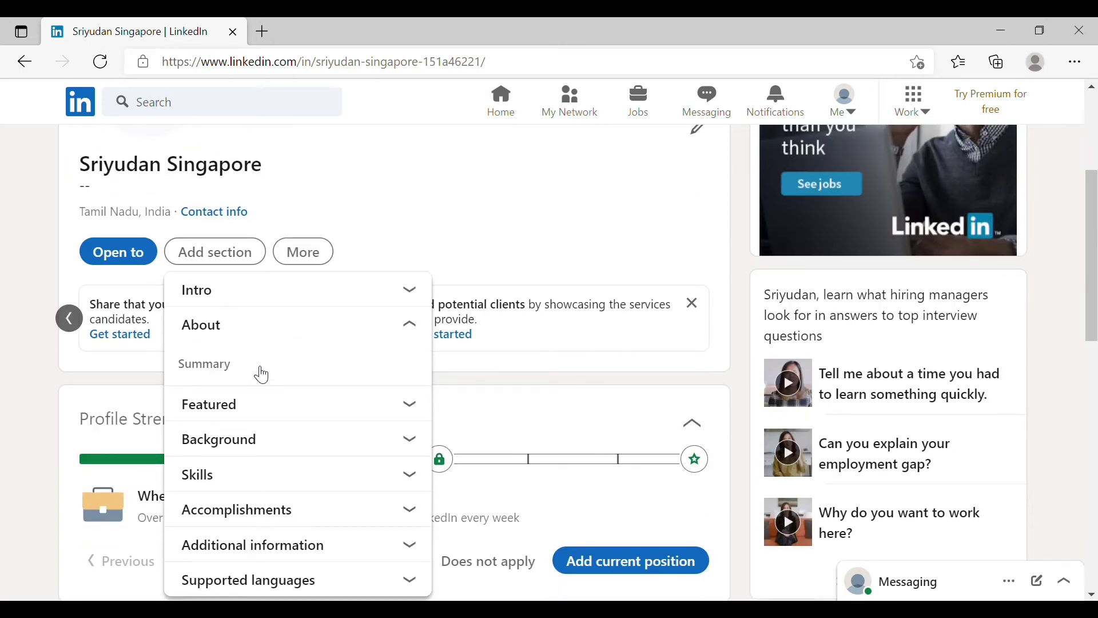
click(227, 369)
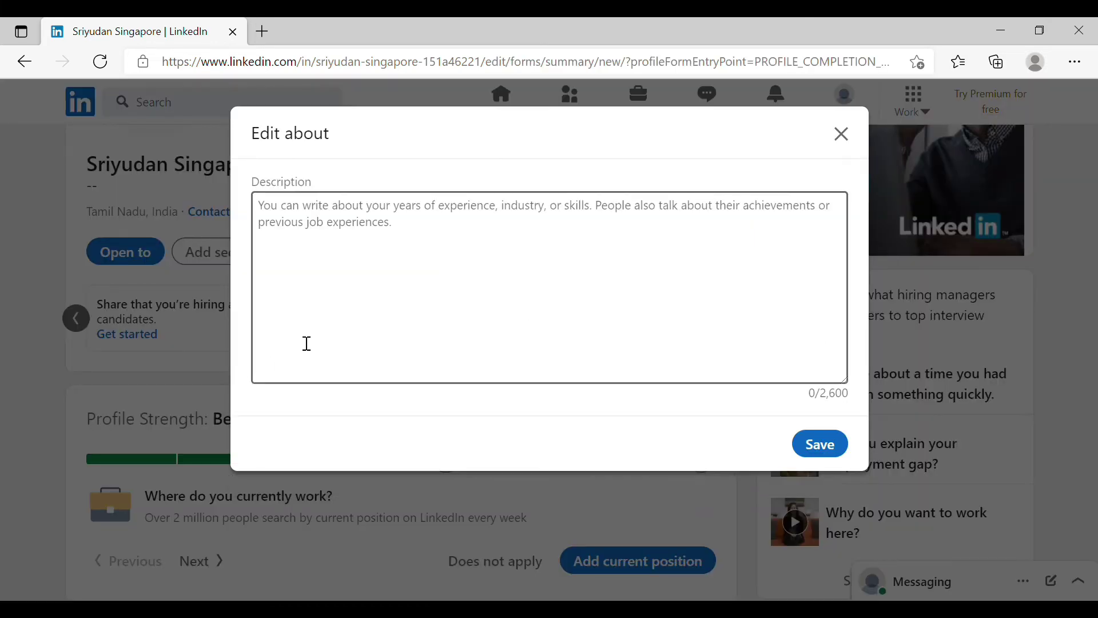
click(842, 134)
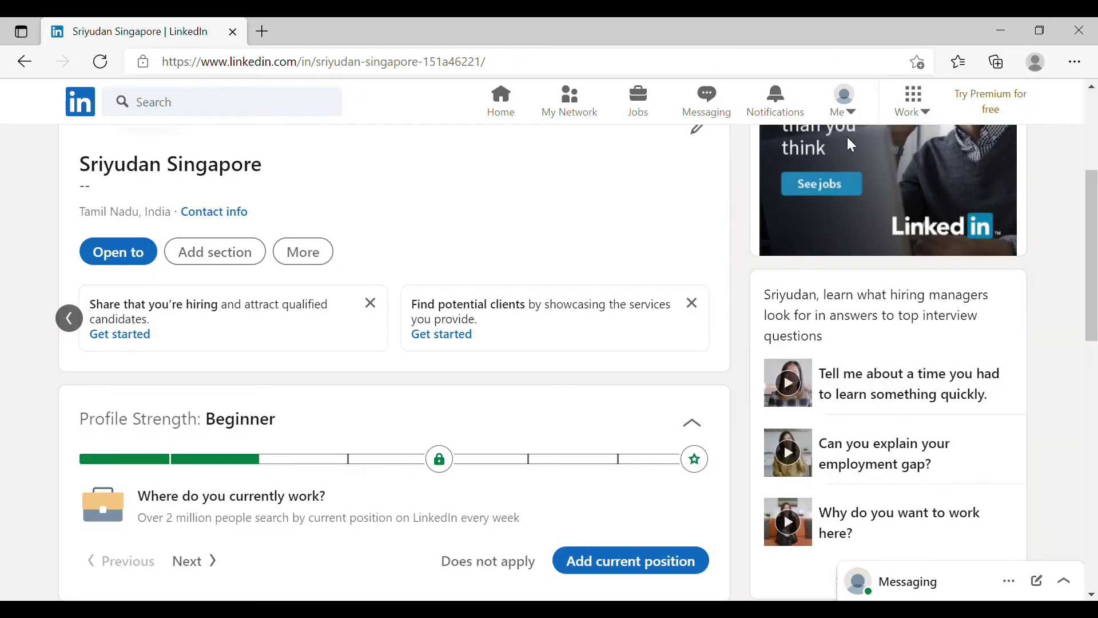
Examine the Featured group's Posts, Articles, Links and Media options, view the form for featuring a post, and close it
click(234, 252)
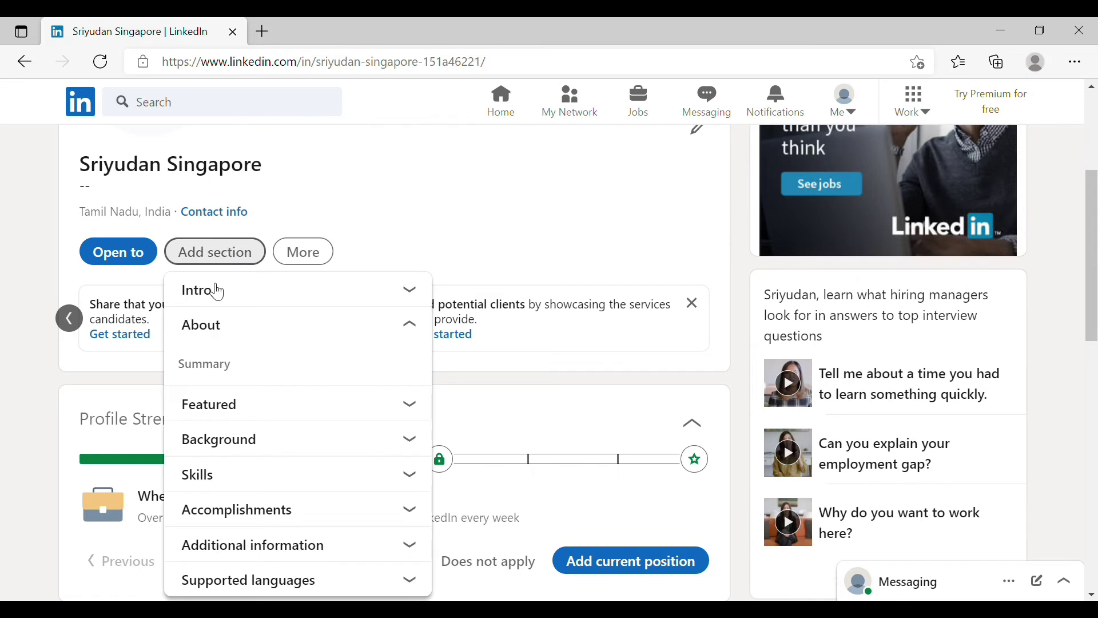
click(222, 412)
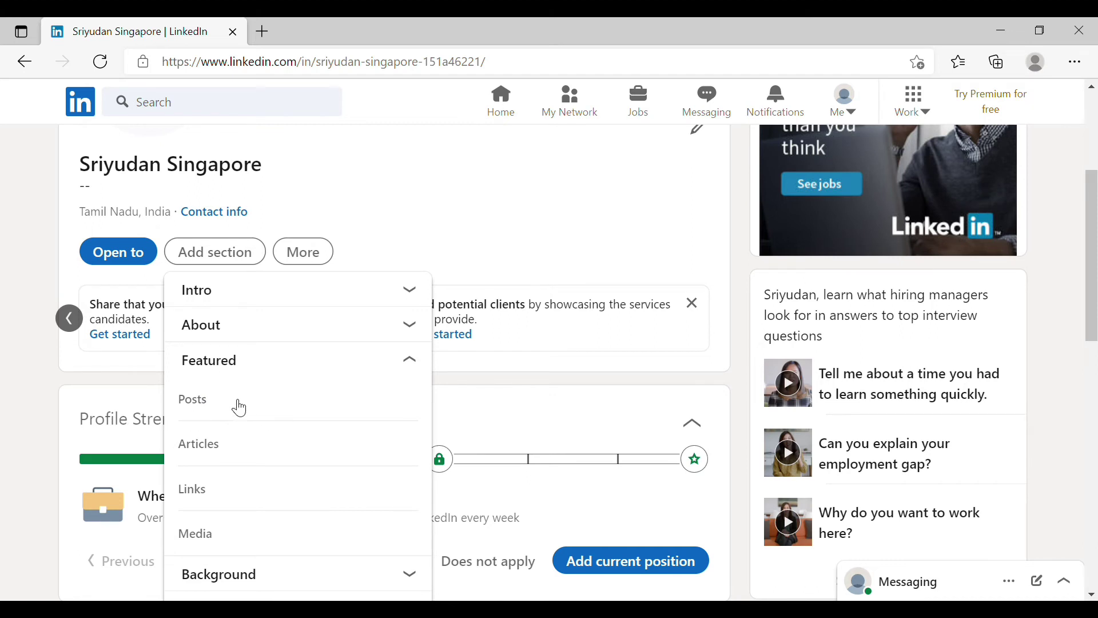
scroll(239, 408, down, 1)
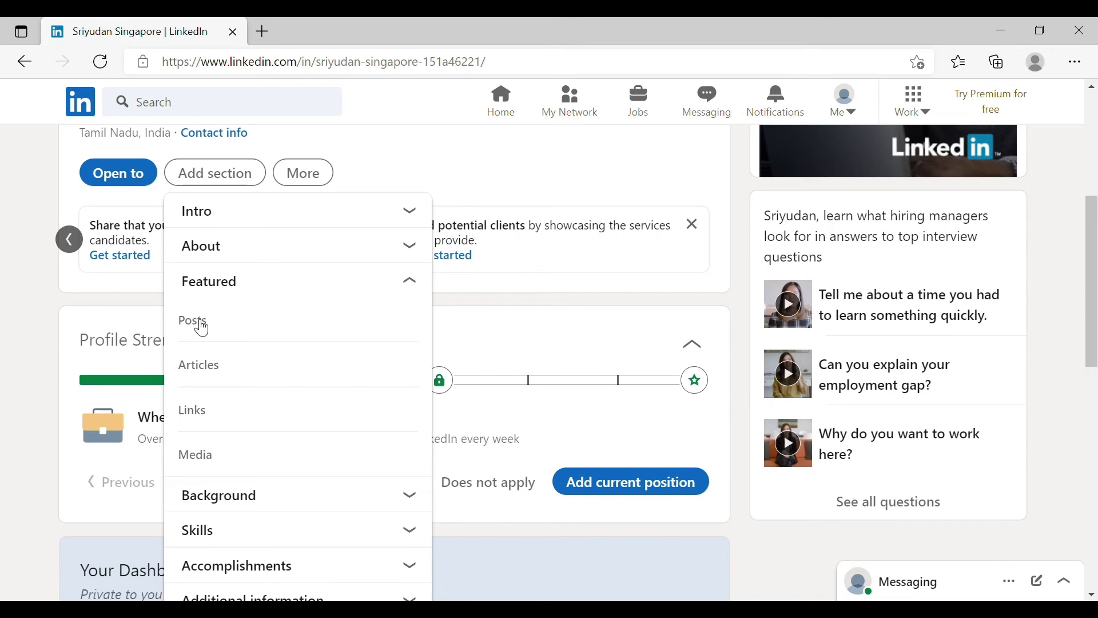
click(200, 324)
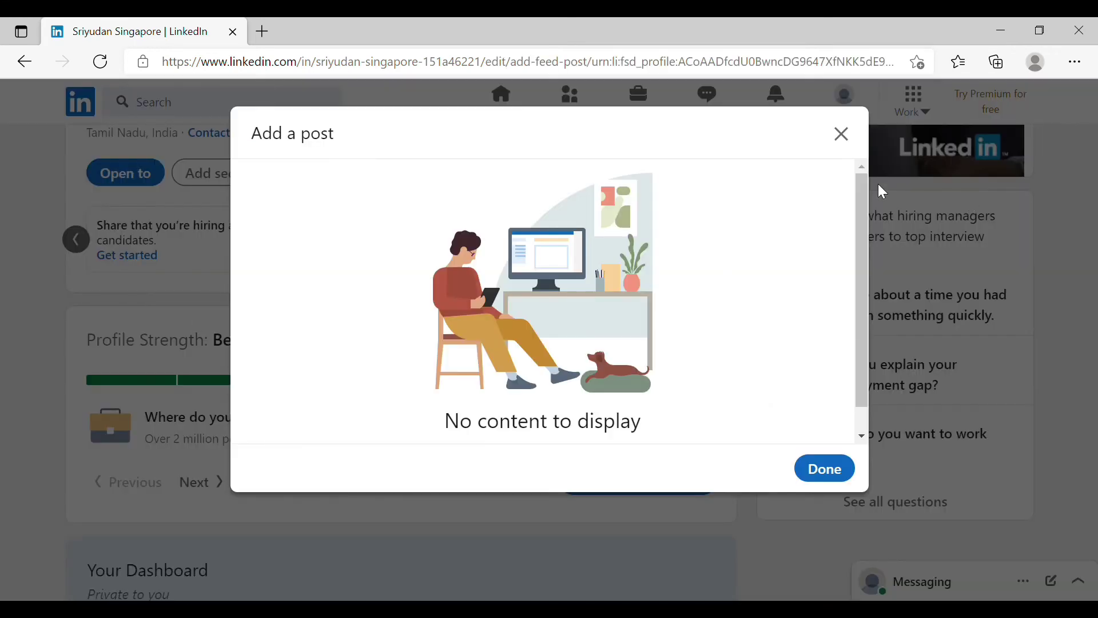
click(842, 134)
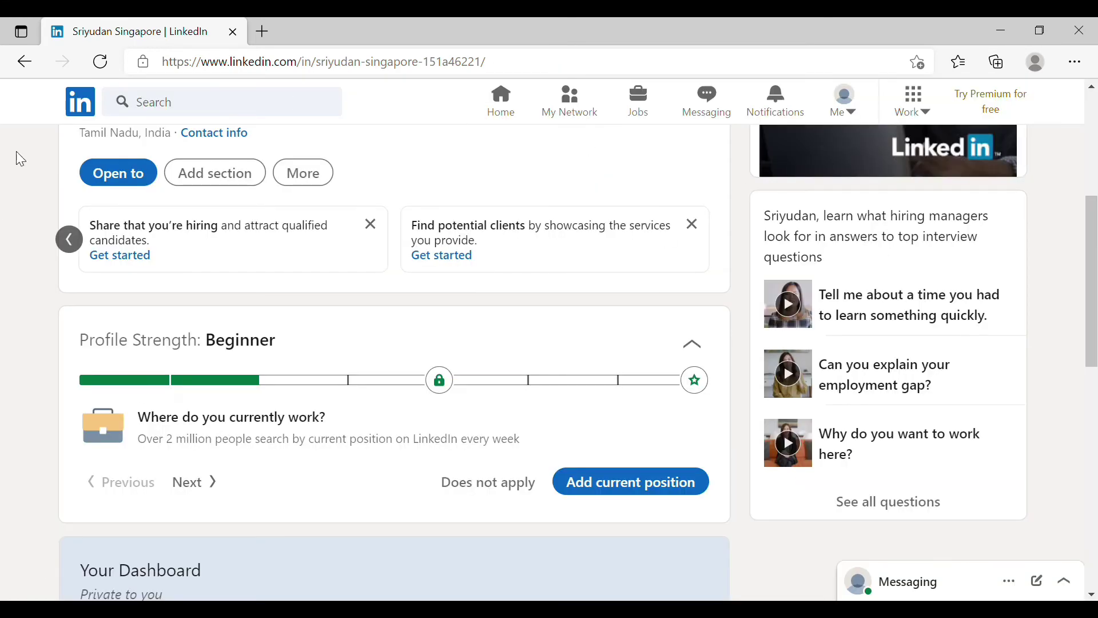
Examine the Licenses & certifications form from Name and Issuing organization to Credential URL, and close it without entering anything
click(231, 193)
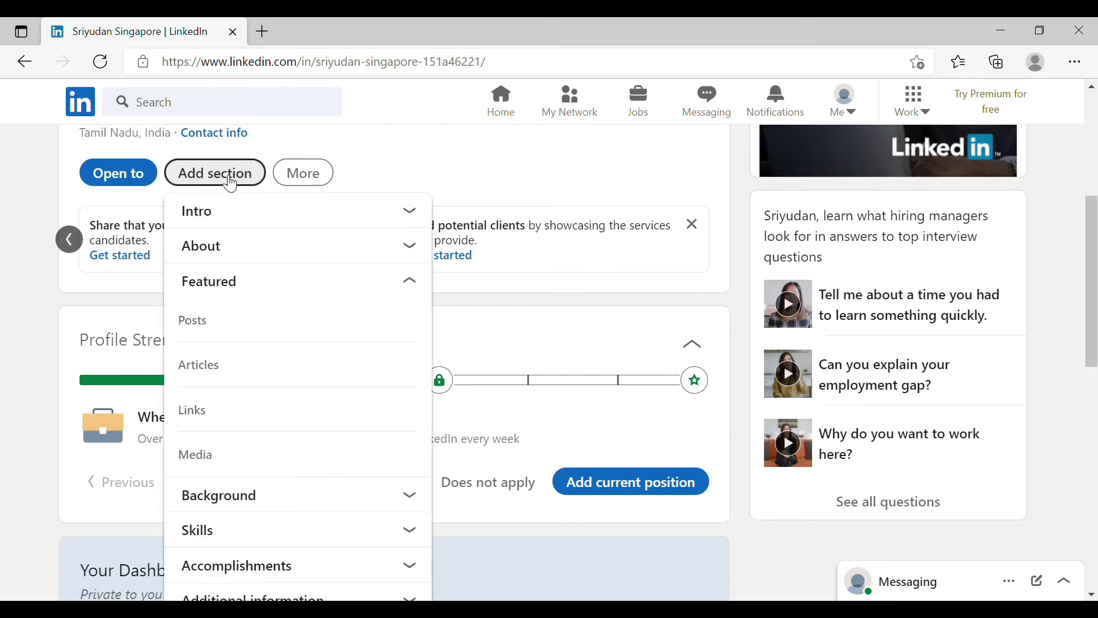
scroll(292, 468, down, 2)
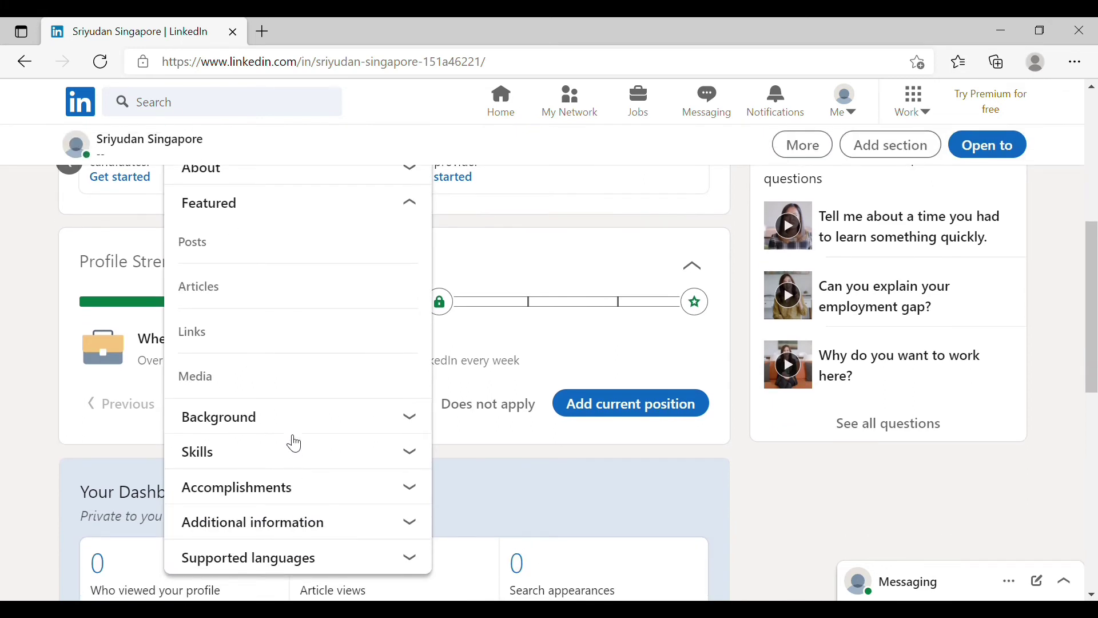
click(285, 418)
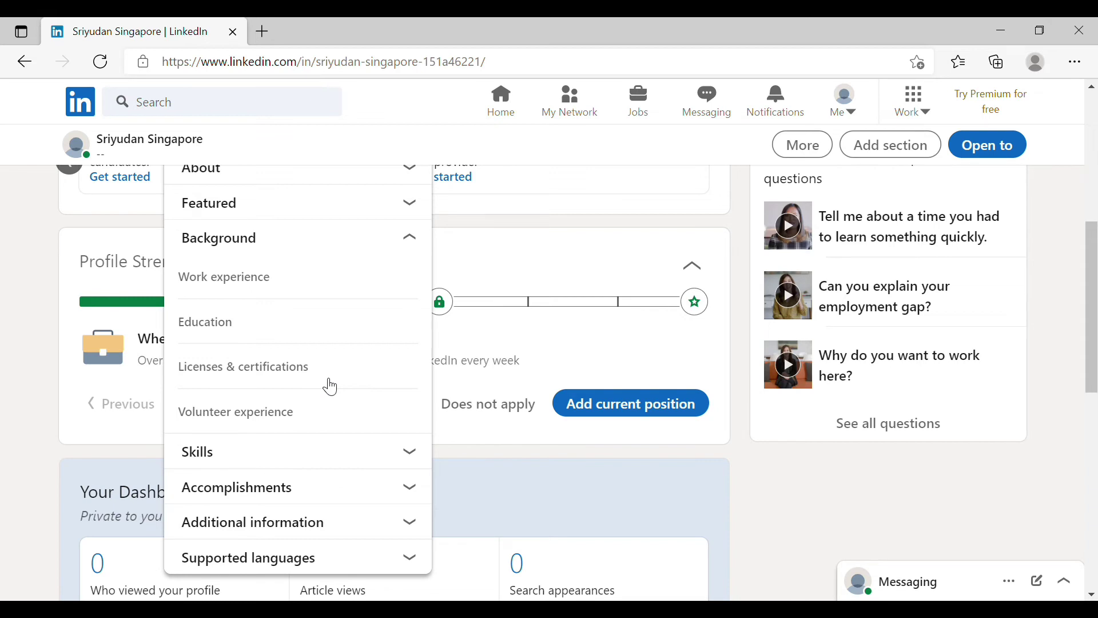
click(284, 372)
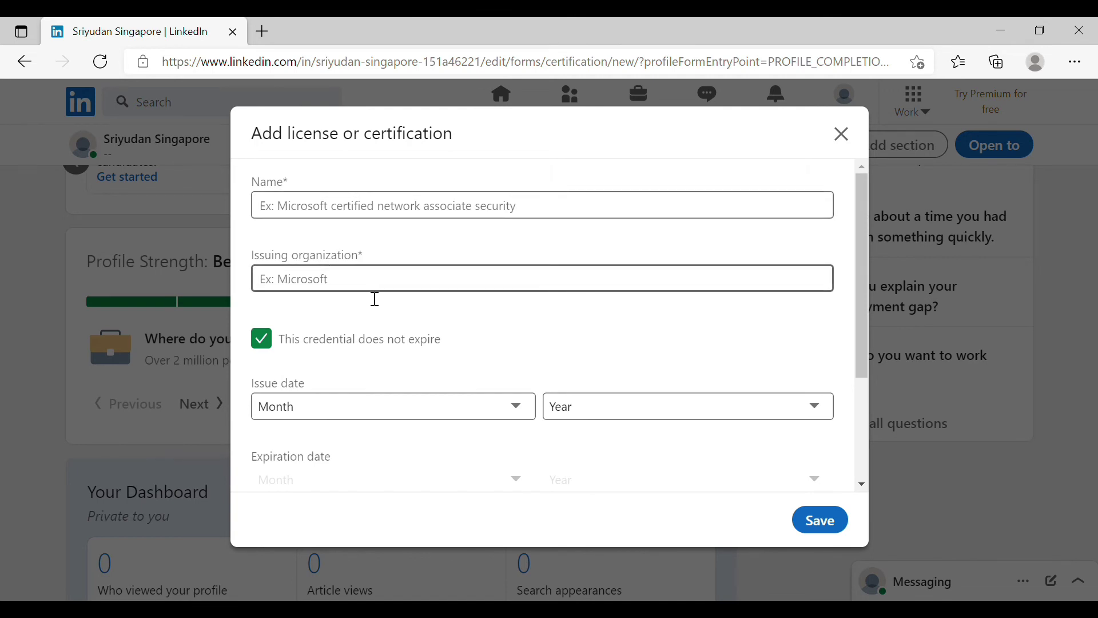
scroll(537, 328, down, 1)
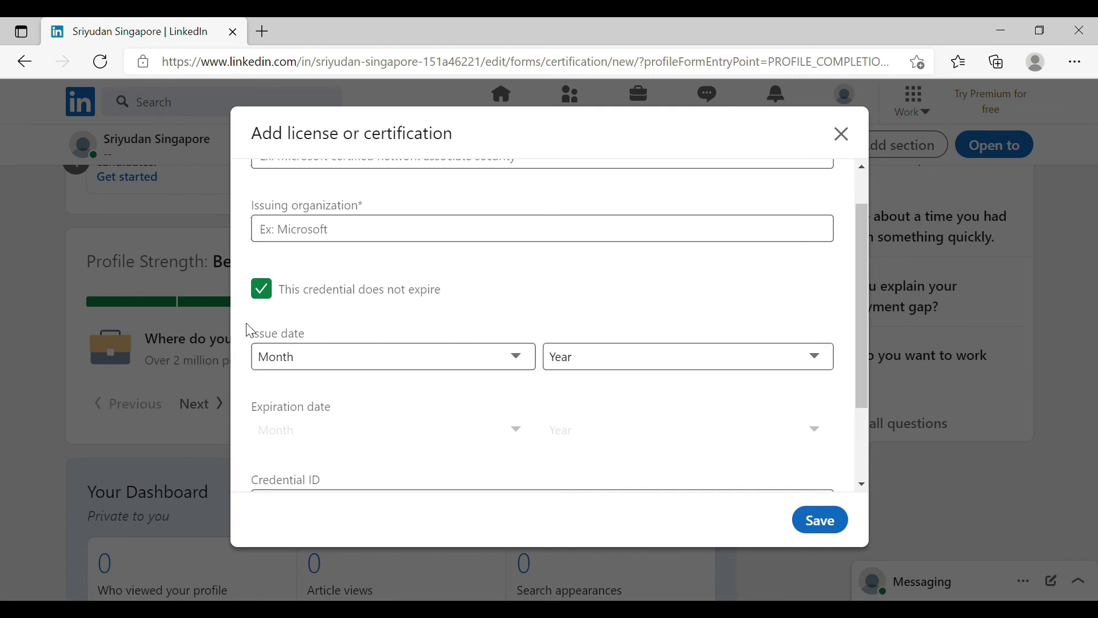
scroll(521, 303, down, 1)
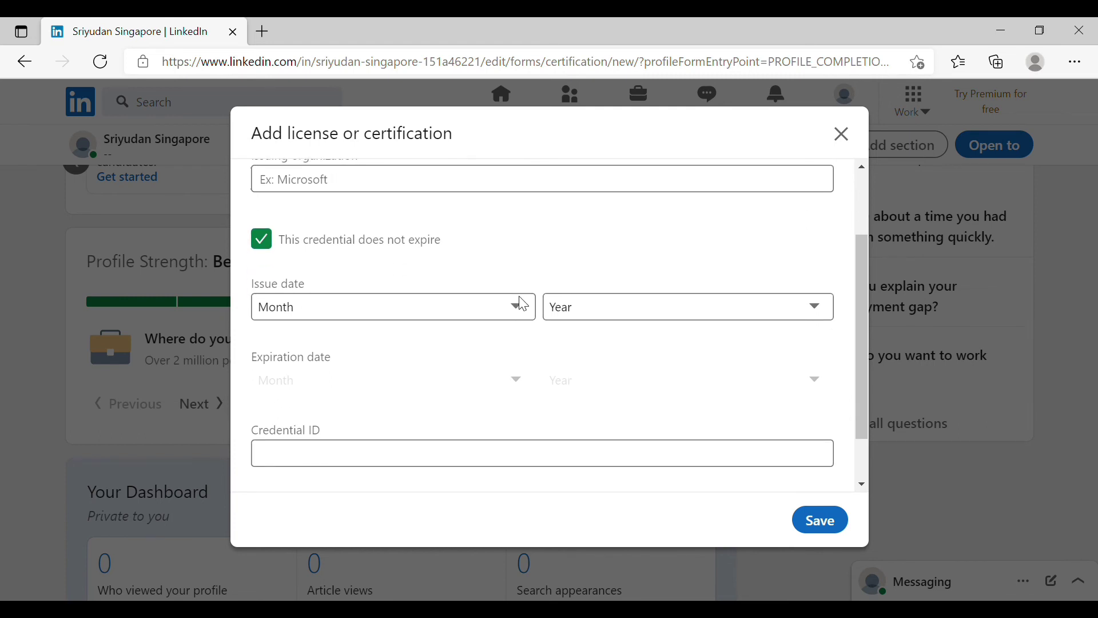
scroll(522, 303, down, 2)
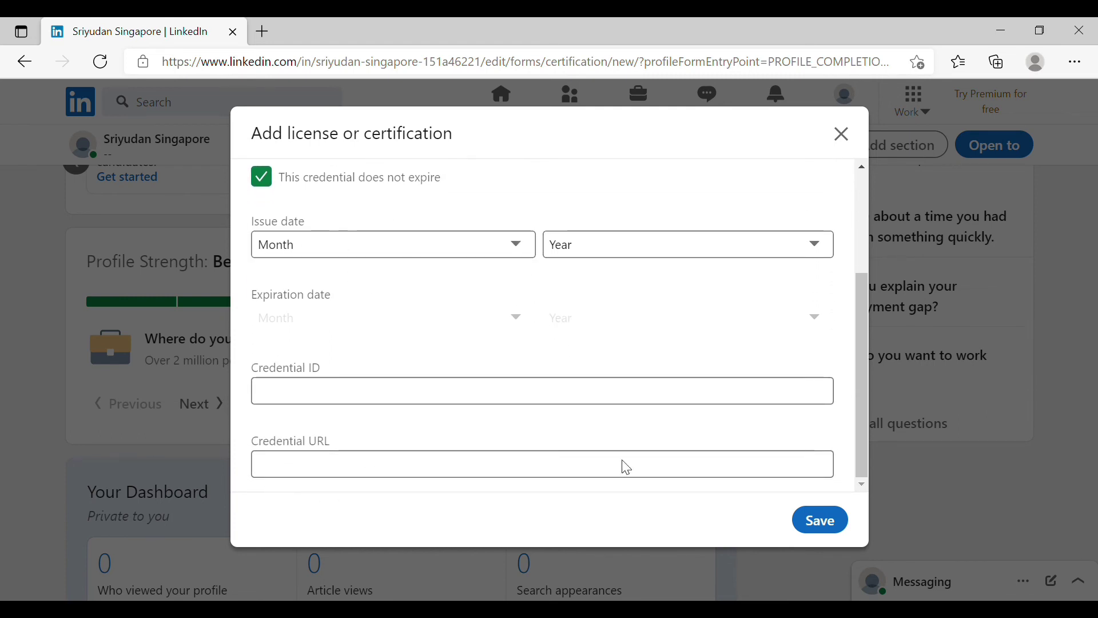
click(848, 139)
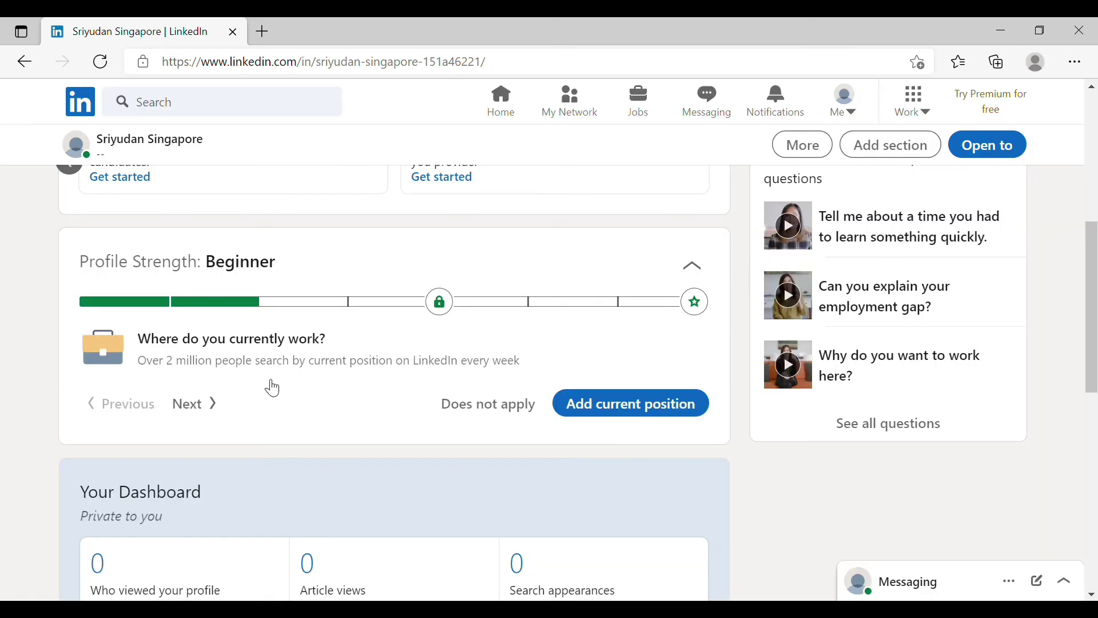
Examine the Background group's options from Work experience to Volunteer experience, and revisit the Featured group among the sections that can be added
scroll(279, 388, up, 3)
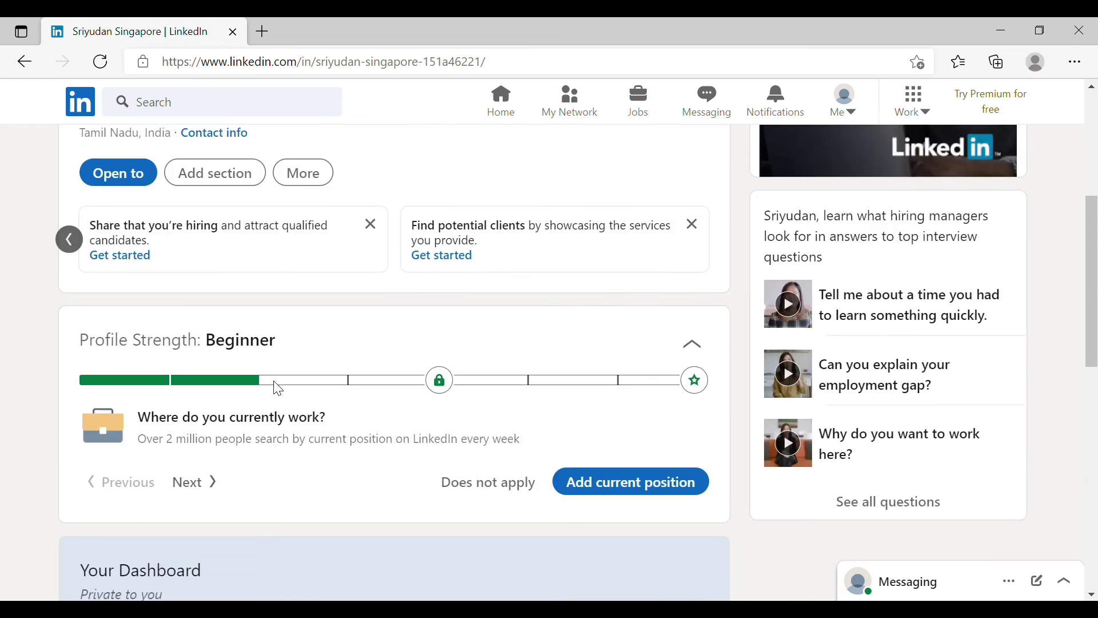
click(236, 263)
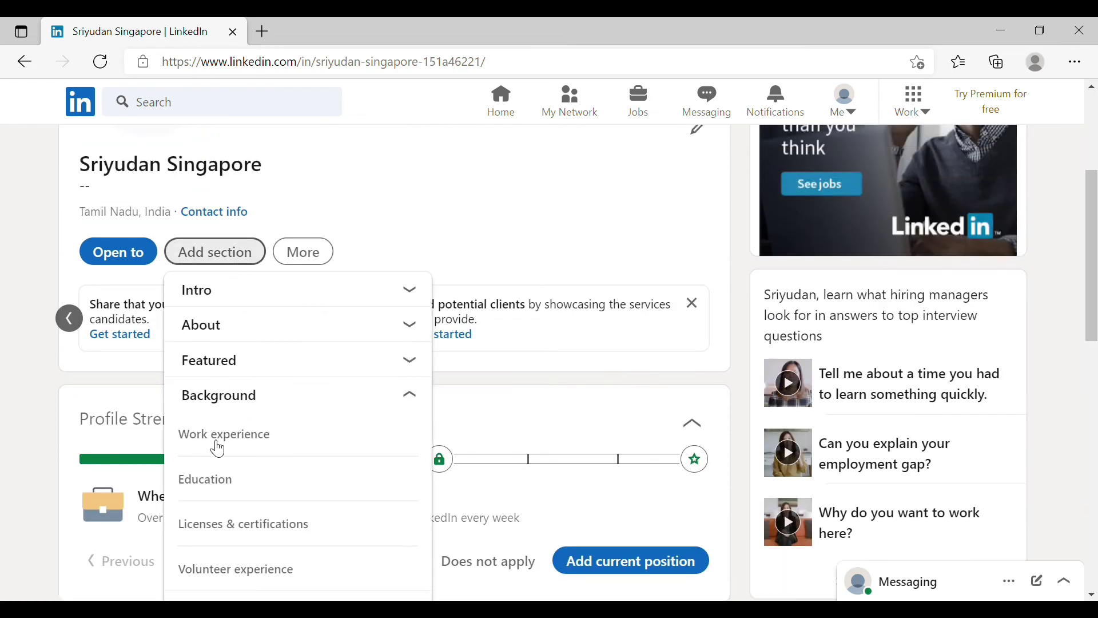
scroll(221, 452, down, 1)
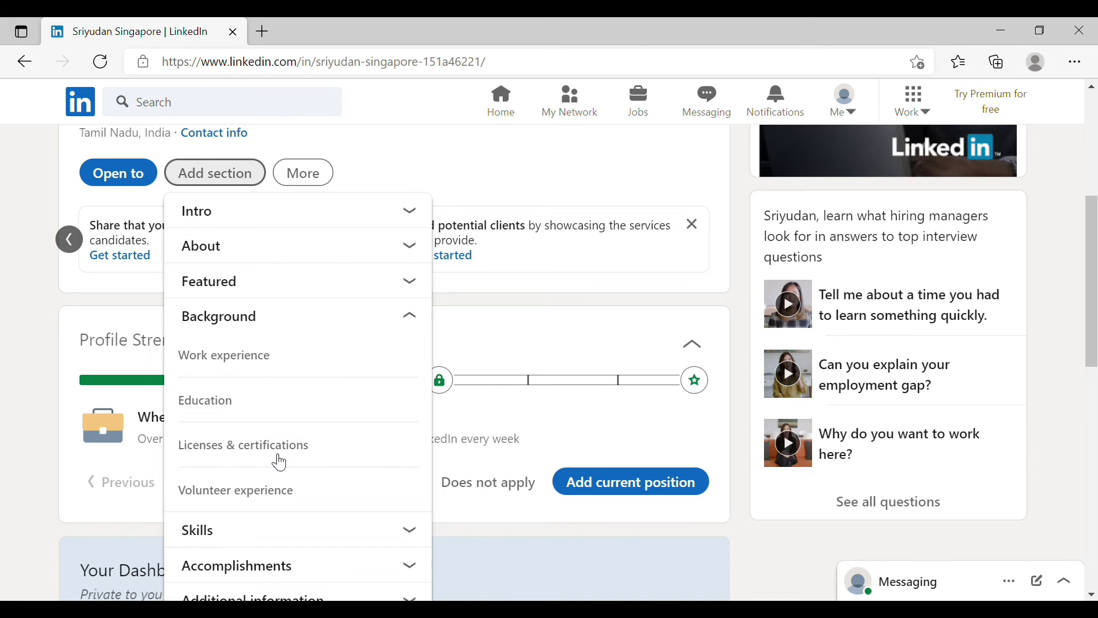
click(317, 290)
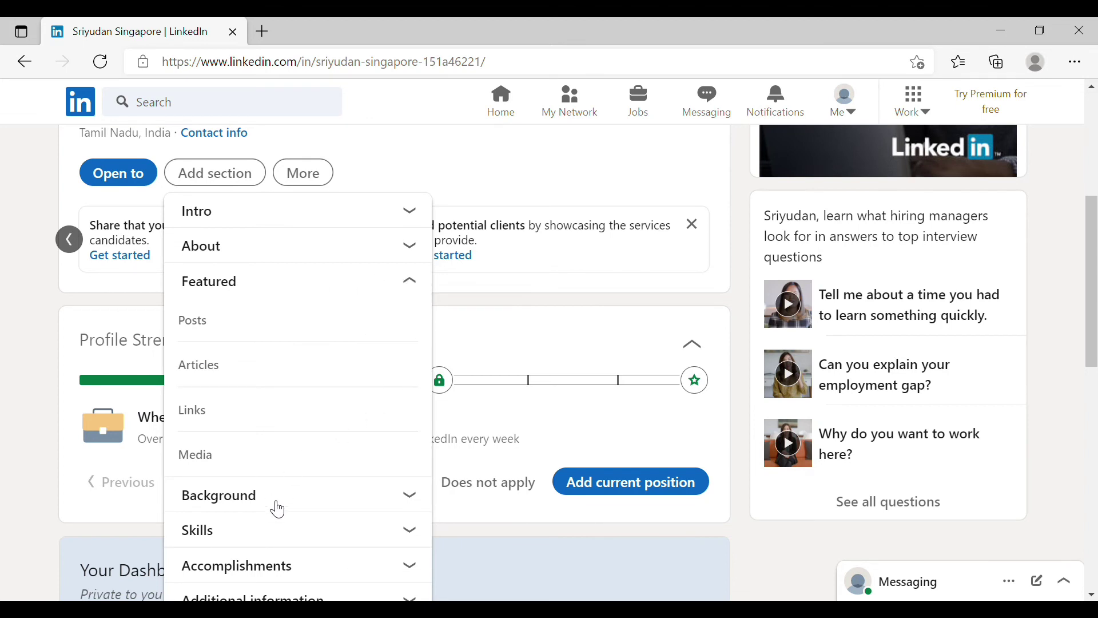
scroll(279, 510, down, 1)
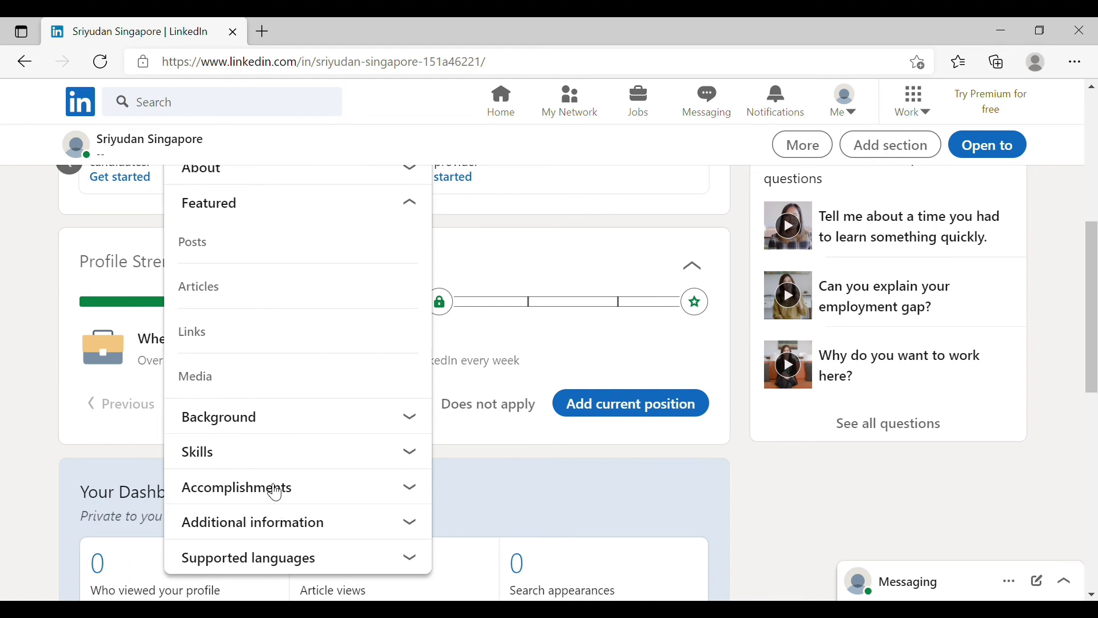
Pick Java as an additional skill in the form for adding skills, and discard the form without saving
click(245, 449)
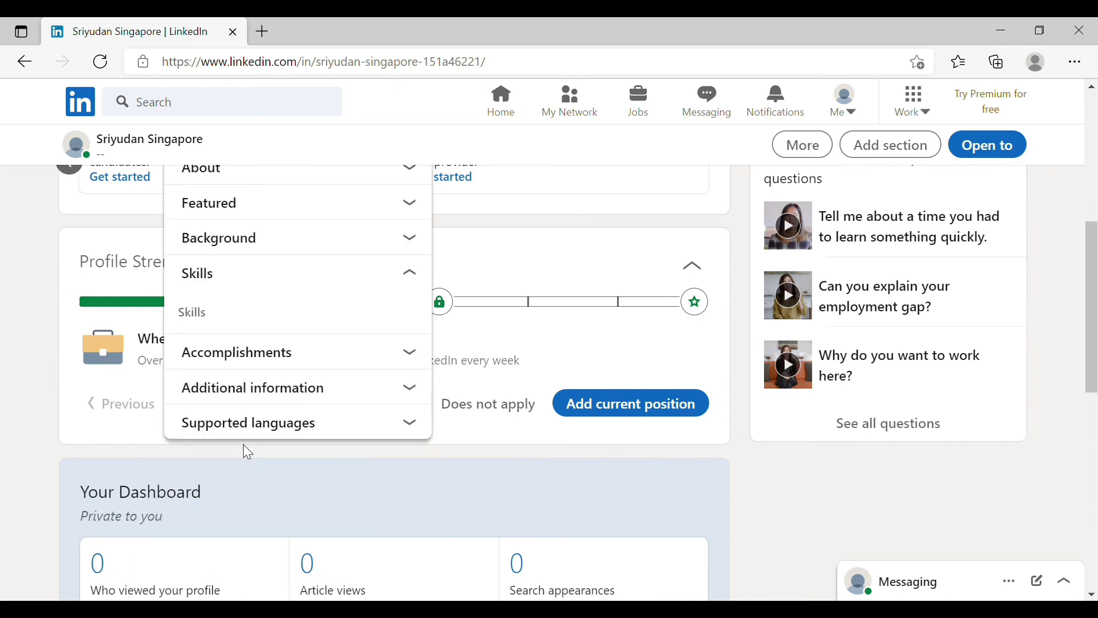
click(199, 319)
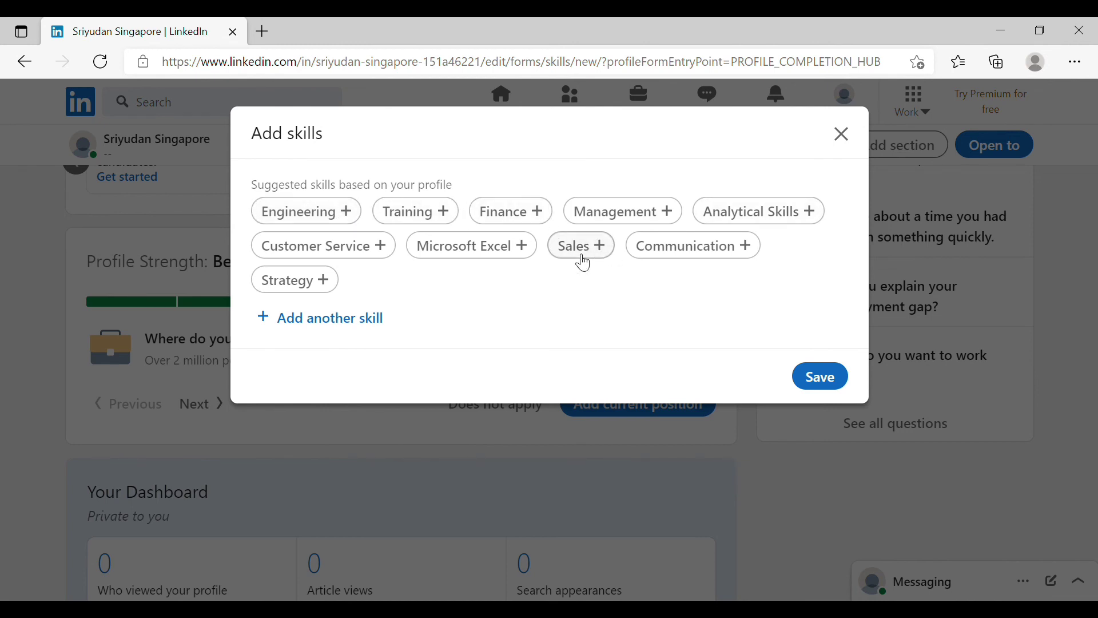
click(359, 330)
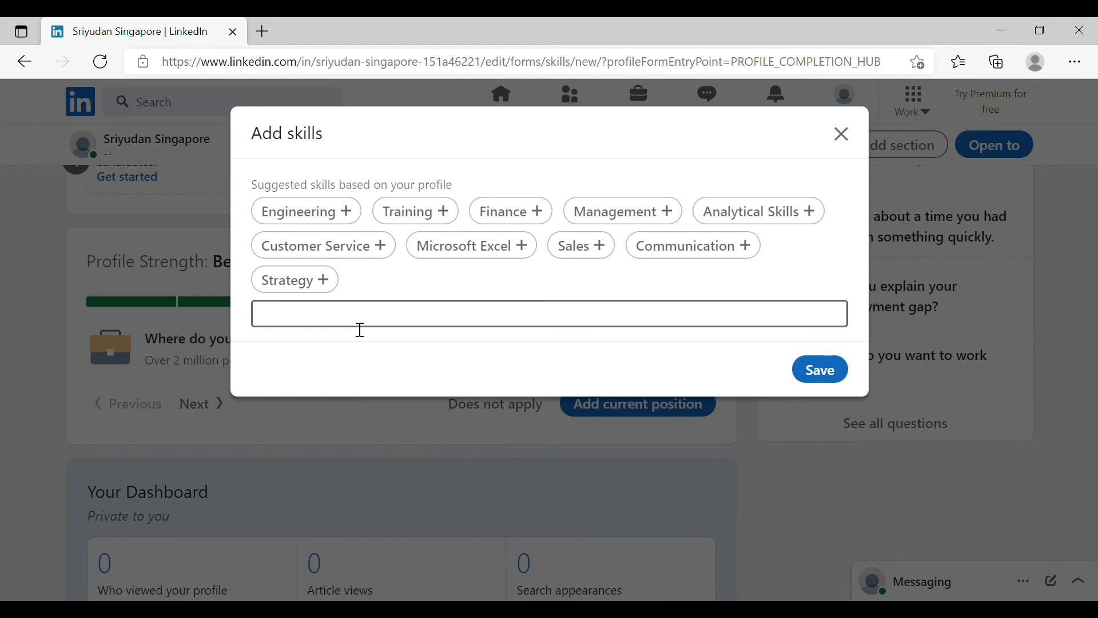
text(java)
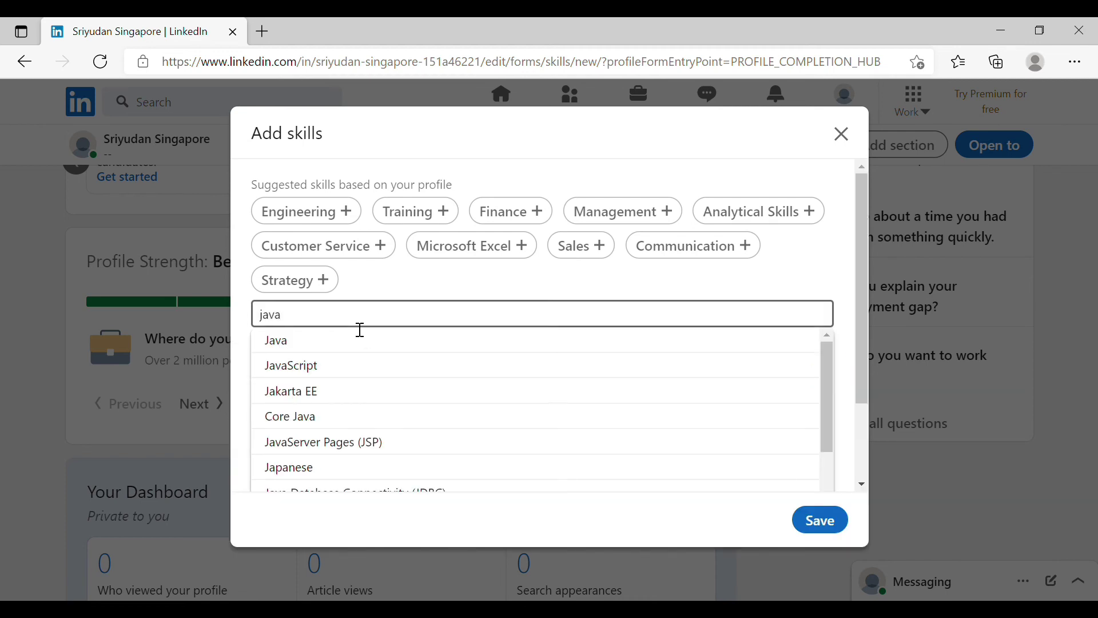
click(321, 342)
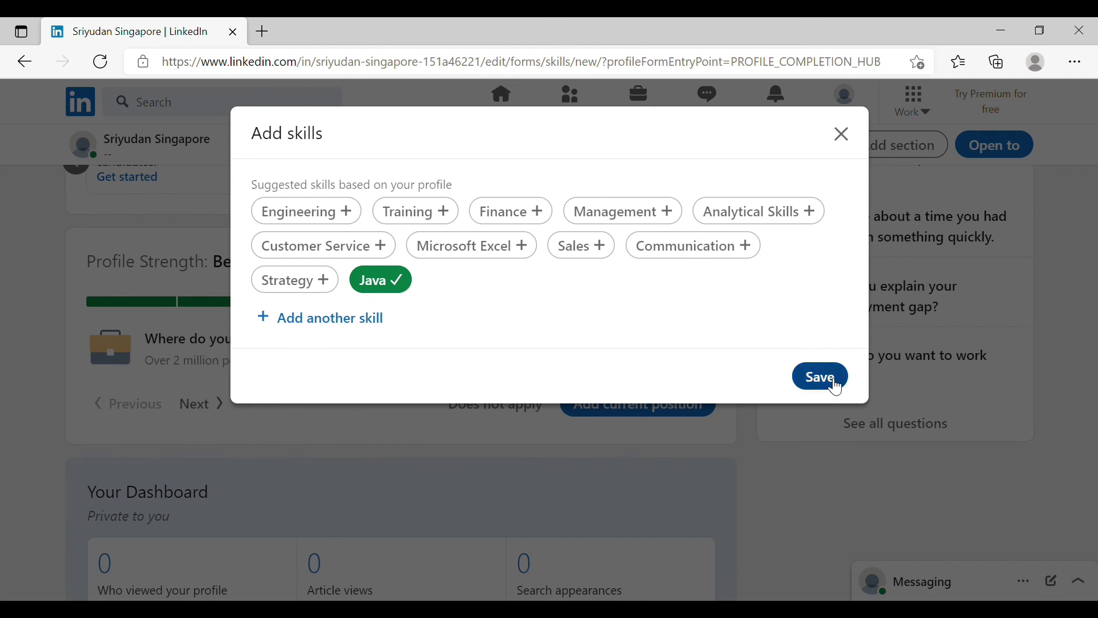
click(839, 139)
click(631, 376)
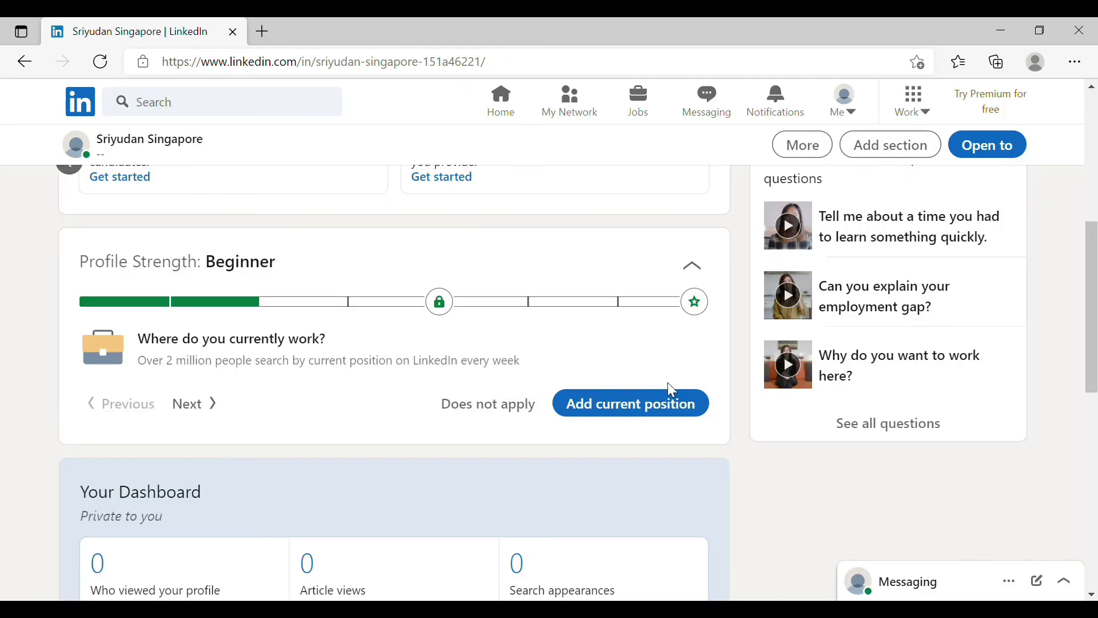
Examine the Accomplishments group's options from Publications and Patents to Organizations and Causes among the sections that can be added
scroll(252, 387, up, 3)
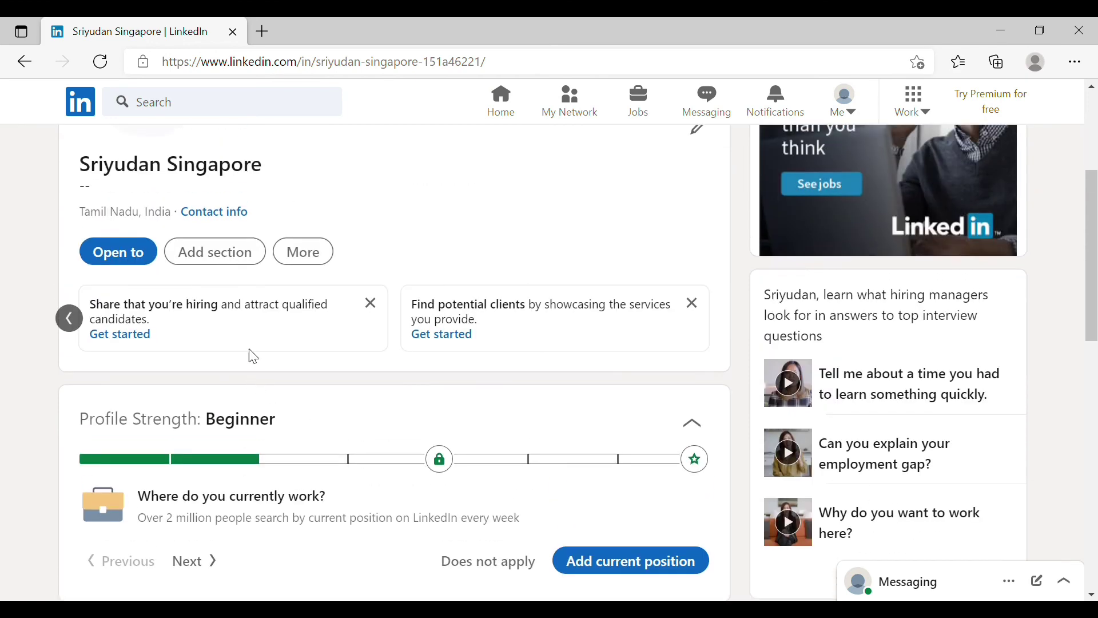
click(225, 262)
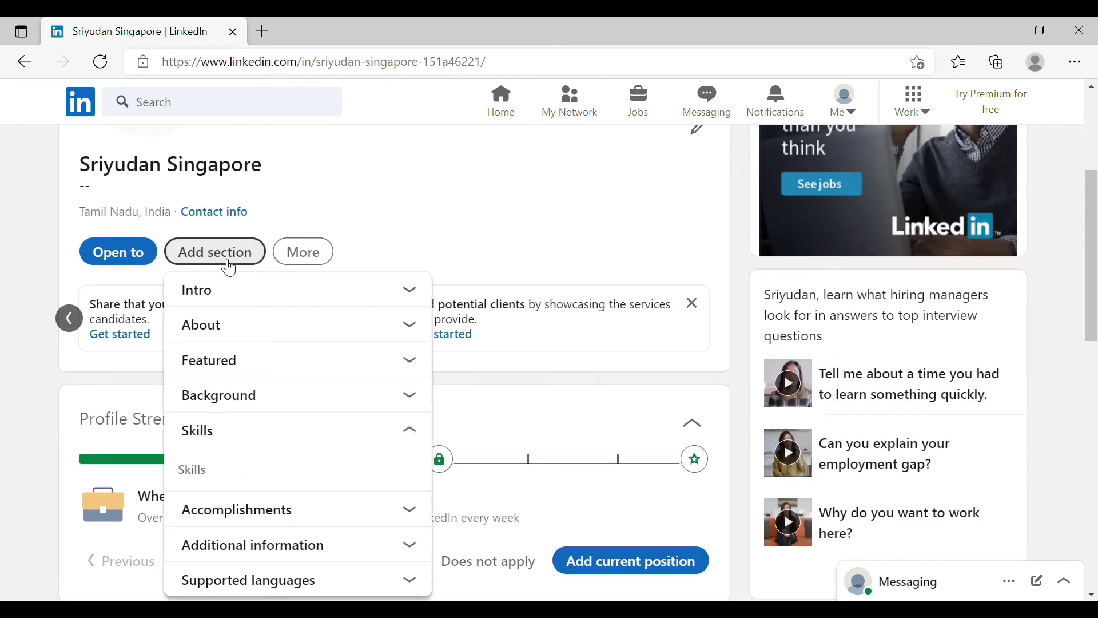
click(270, 521)
scroll(271, 521, down, 2)
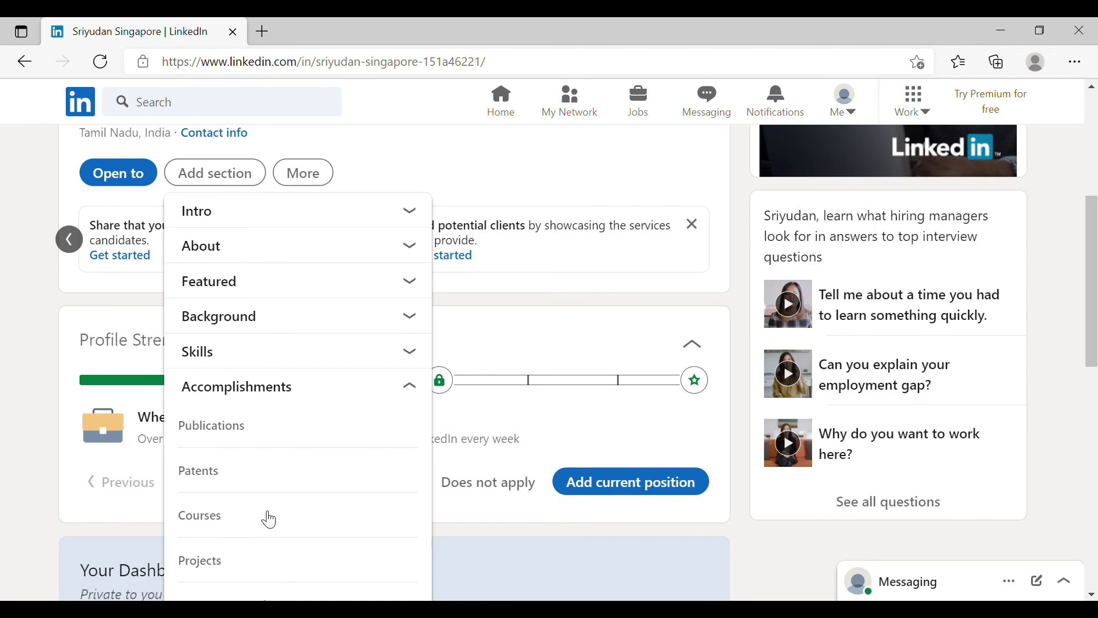
scroll(270, 521, down, 2)
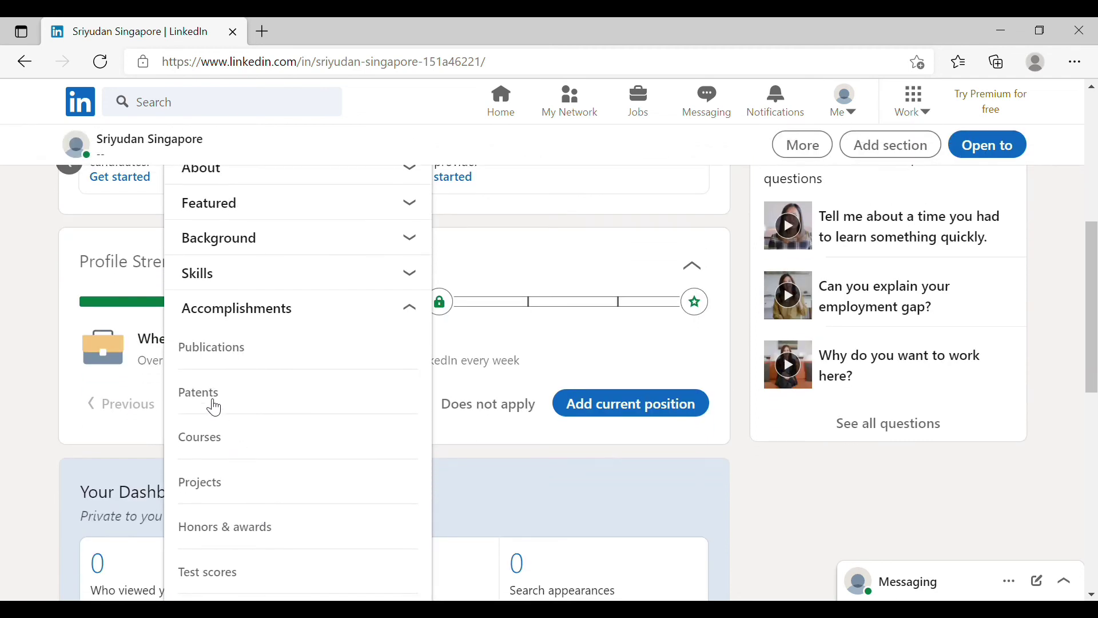
scroll(270, 356, down, 2)
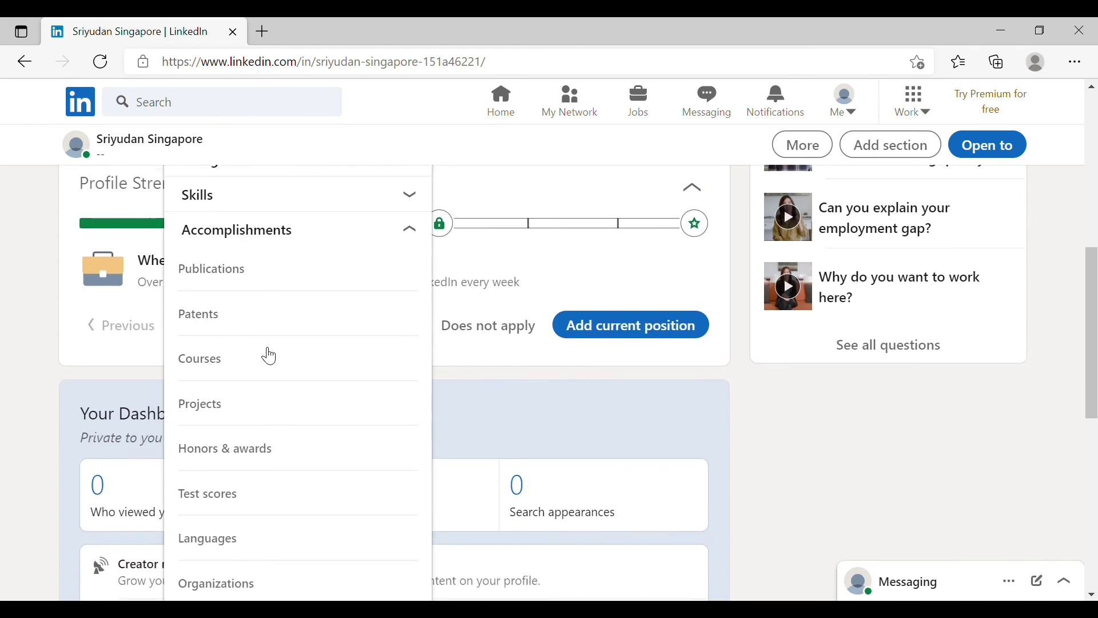
scroll(270, 356, down, 2)
scroll(269, 356, up, 6)
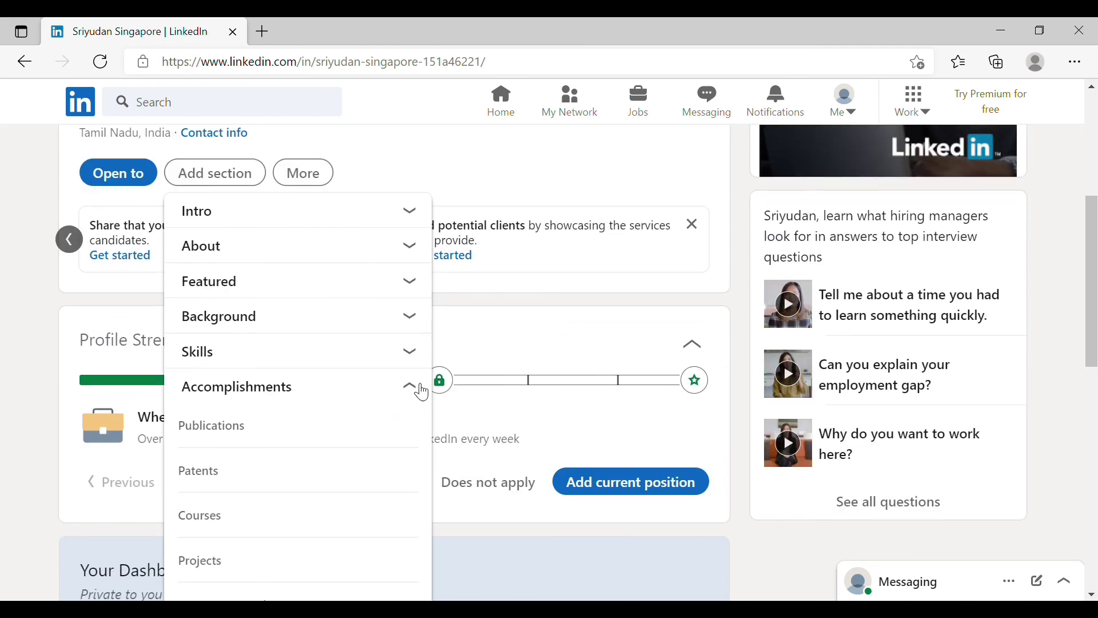
scroll(326, 401, down, 7)
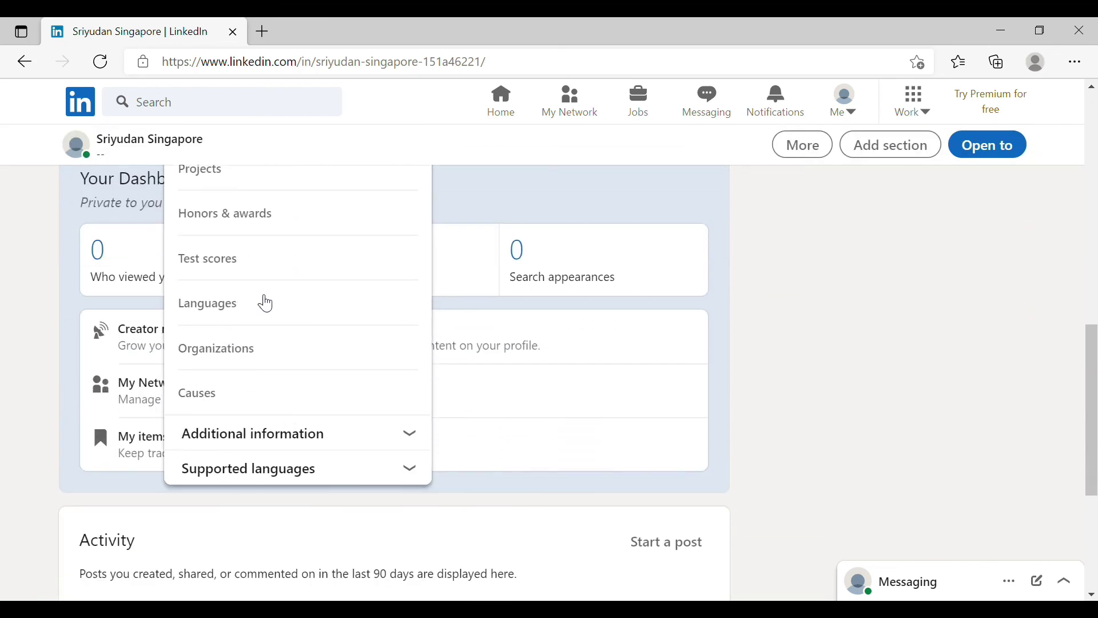
View the form for requesting a recommendation under Additional information, and close it without naming anyone
click(249, 436)
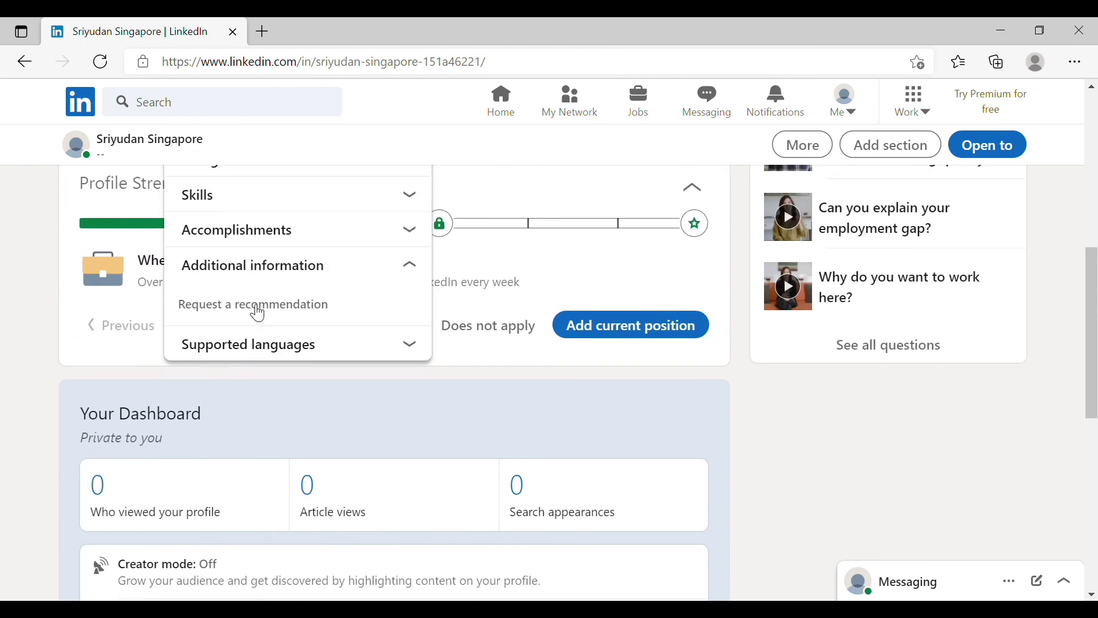
click(258, 313)
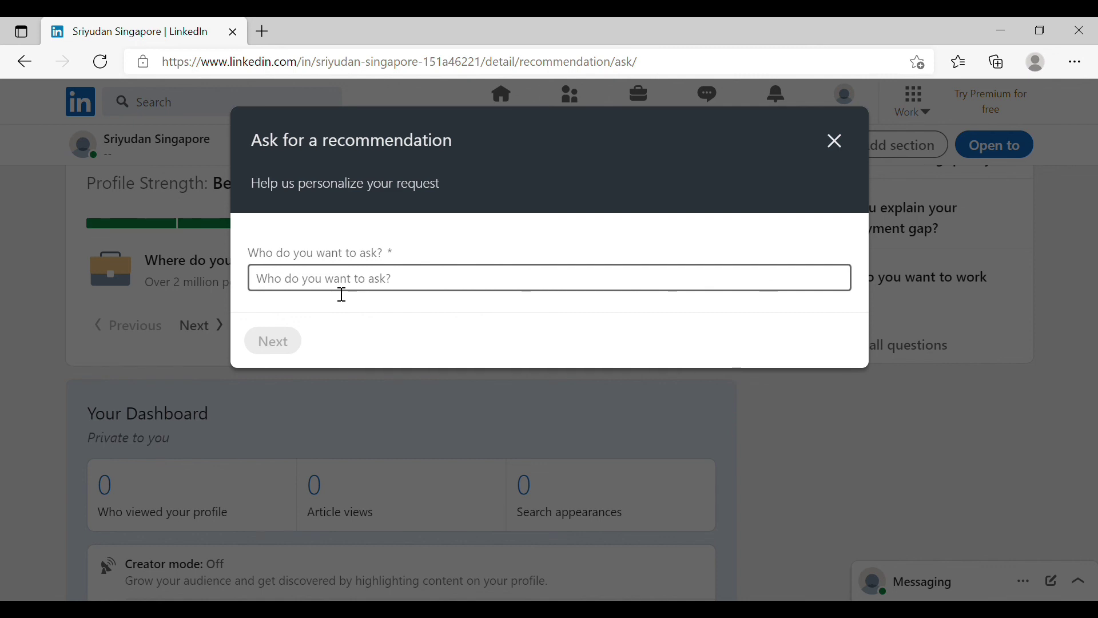
click(837, 144)
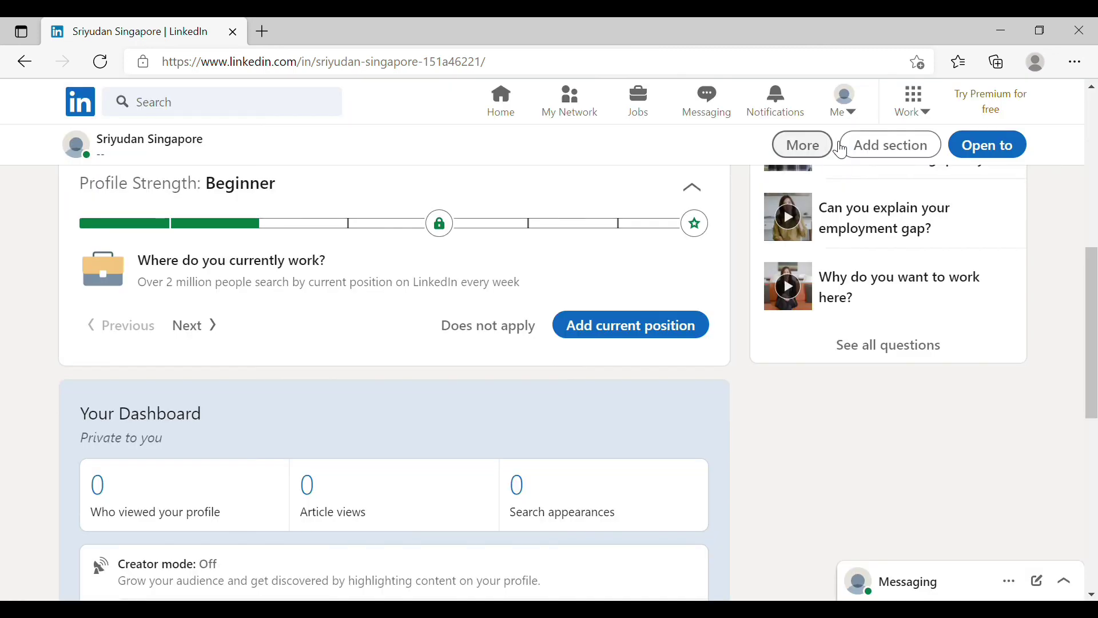
View the form for creating the profile in another language under Supported languages, and close it without choosing a language
scroll(286, 356, up, 5)
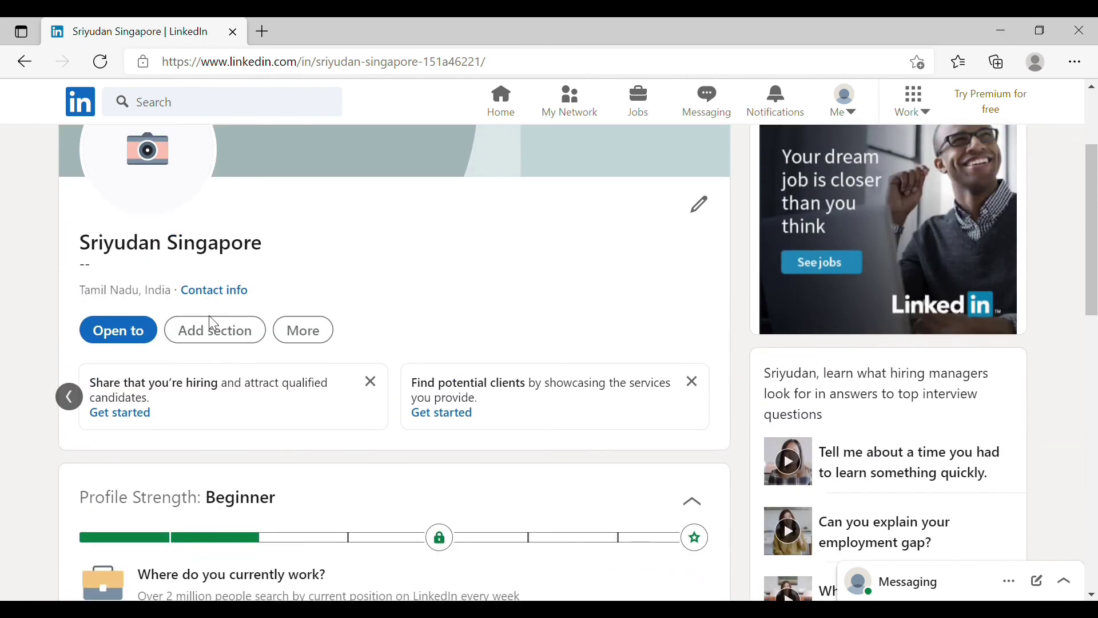
click(212, 324)
scroll(304, 507, down, 3)
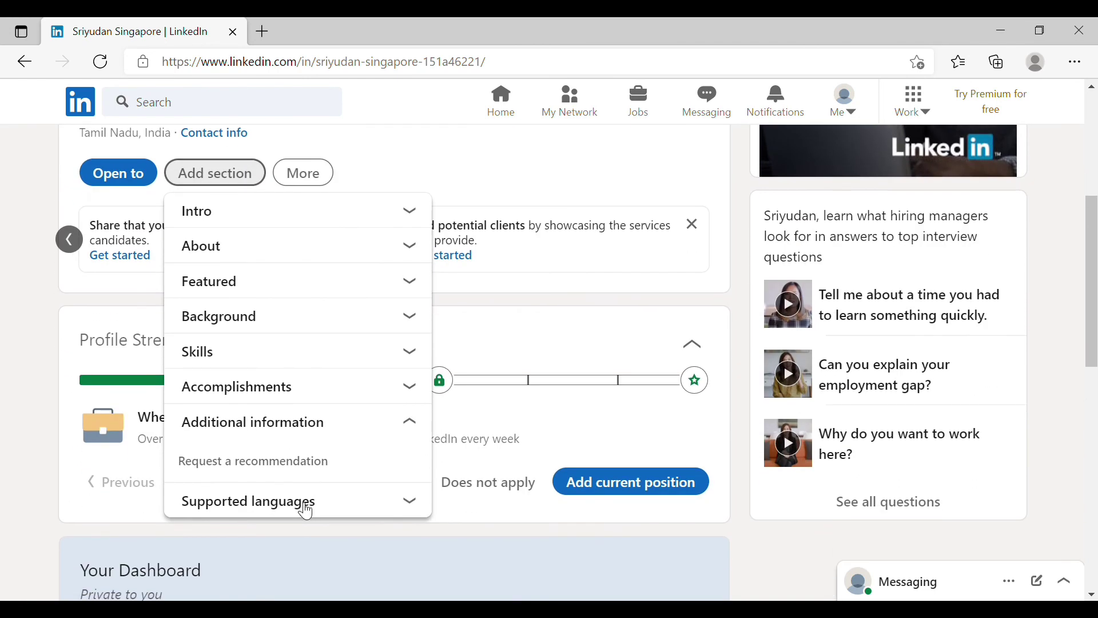
click(306, 509)
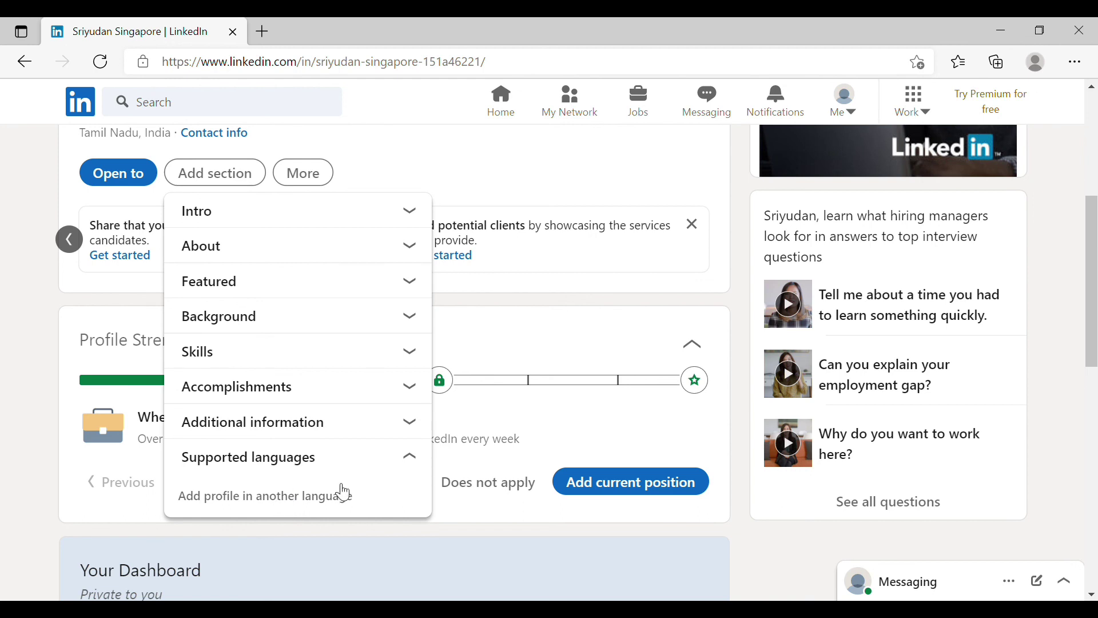
click(274, 496)
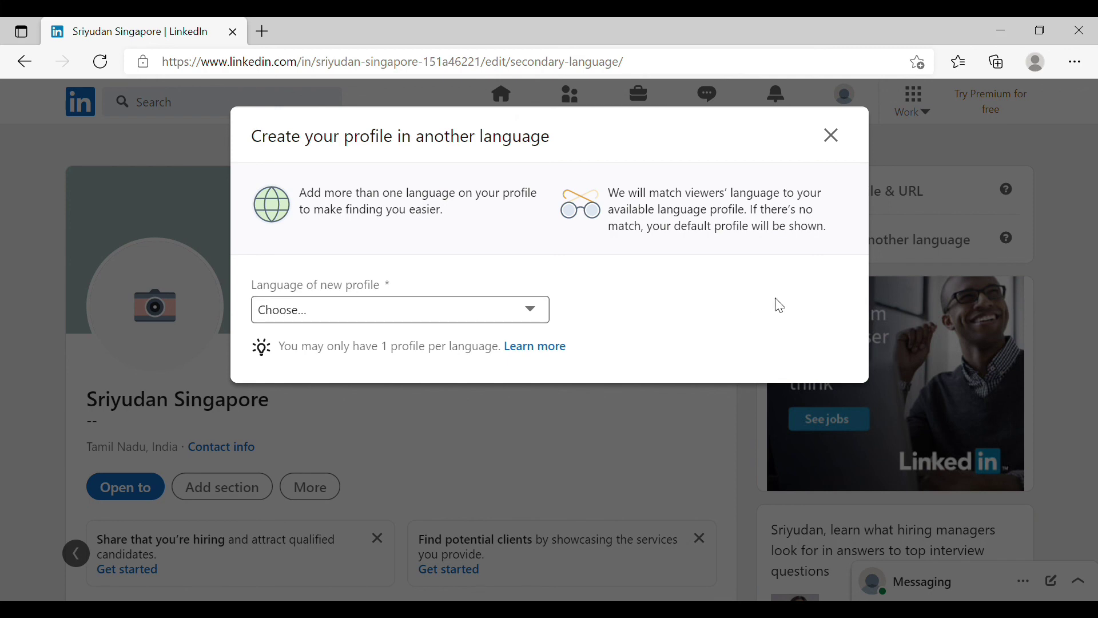
click(831, 136)
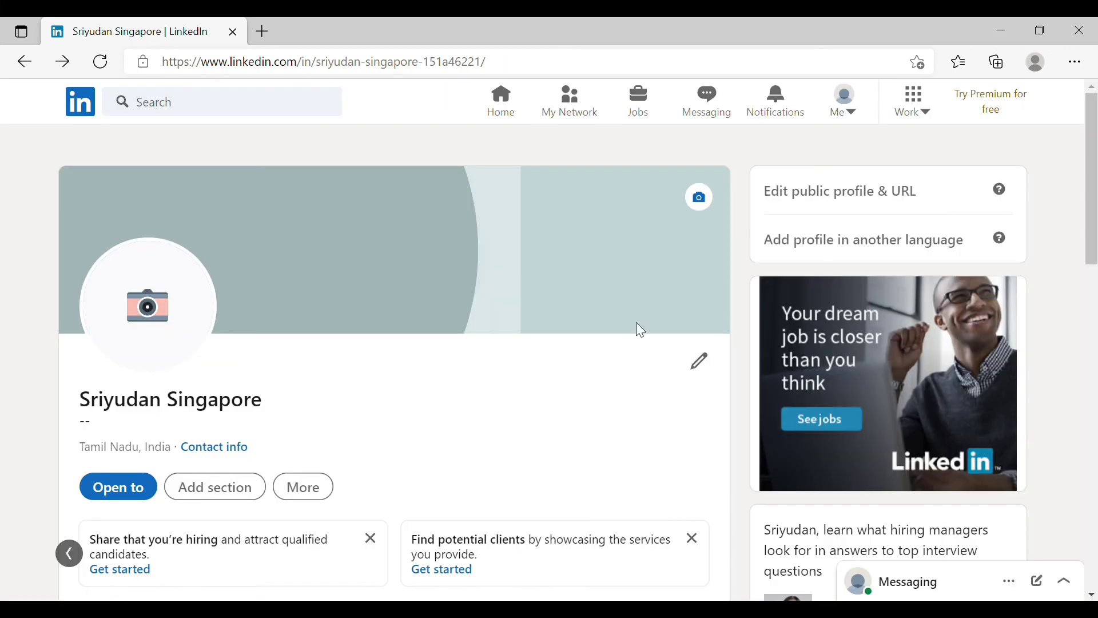
Examine the additional profile options for sharing the profile in a message, saving to PDF and building a resume, and close them
click(317, 491)
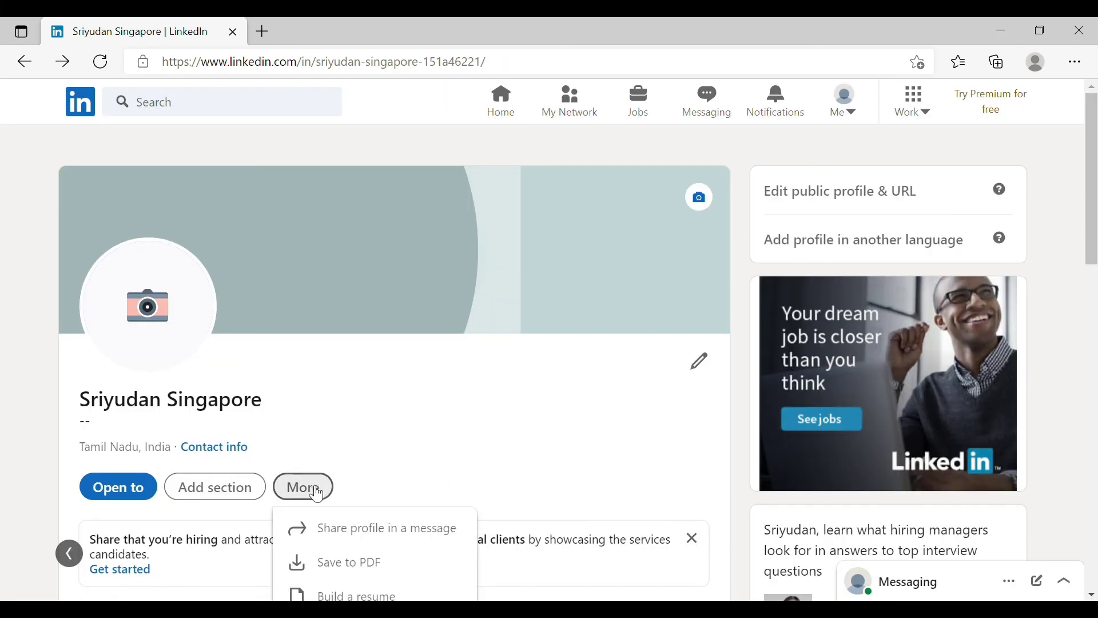
scroll(321, 486, down, 1)
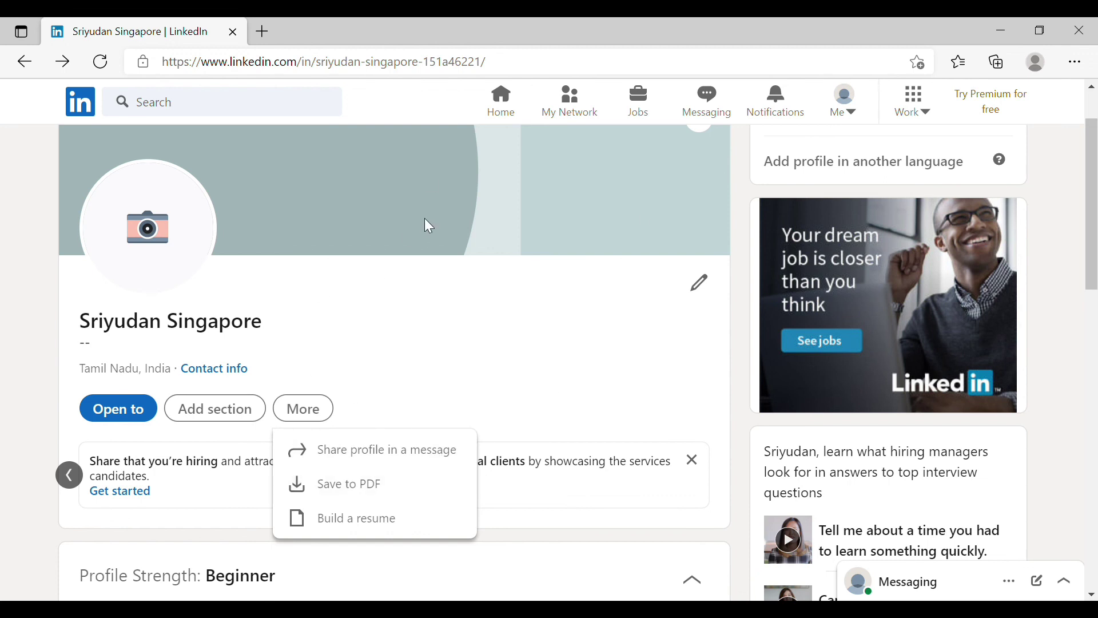
click(431, 312)
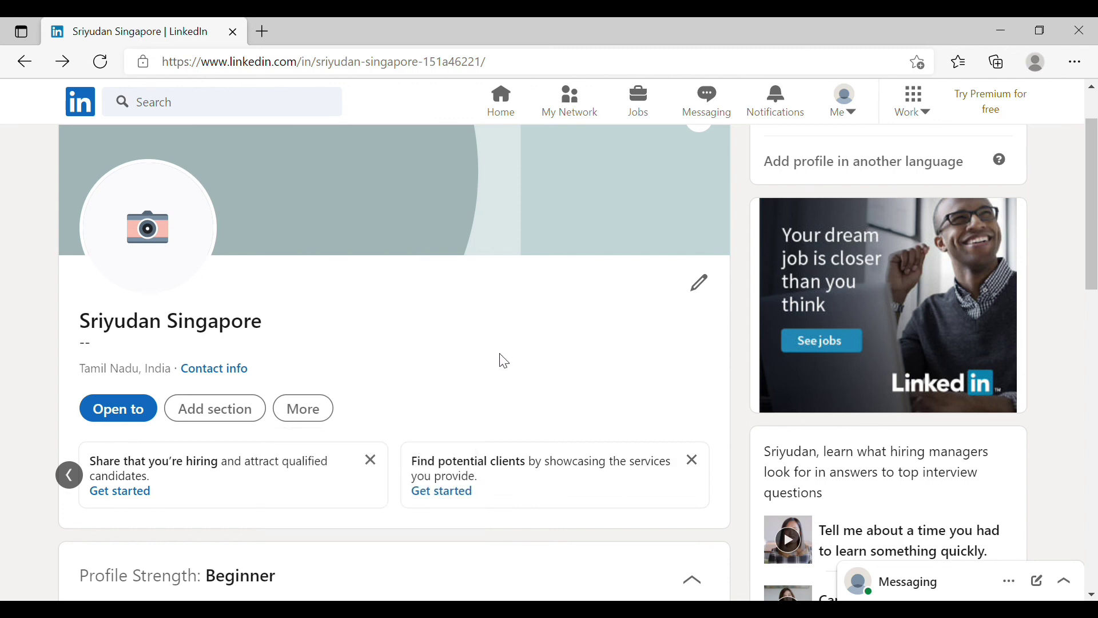
Examine the Profile Strength meter, including the description of its All-Star level, and glance at the dashboard beneath it
scroll(504, 362, down, 5)
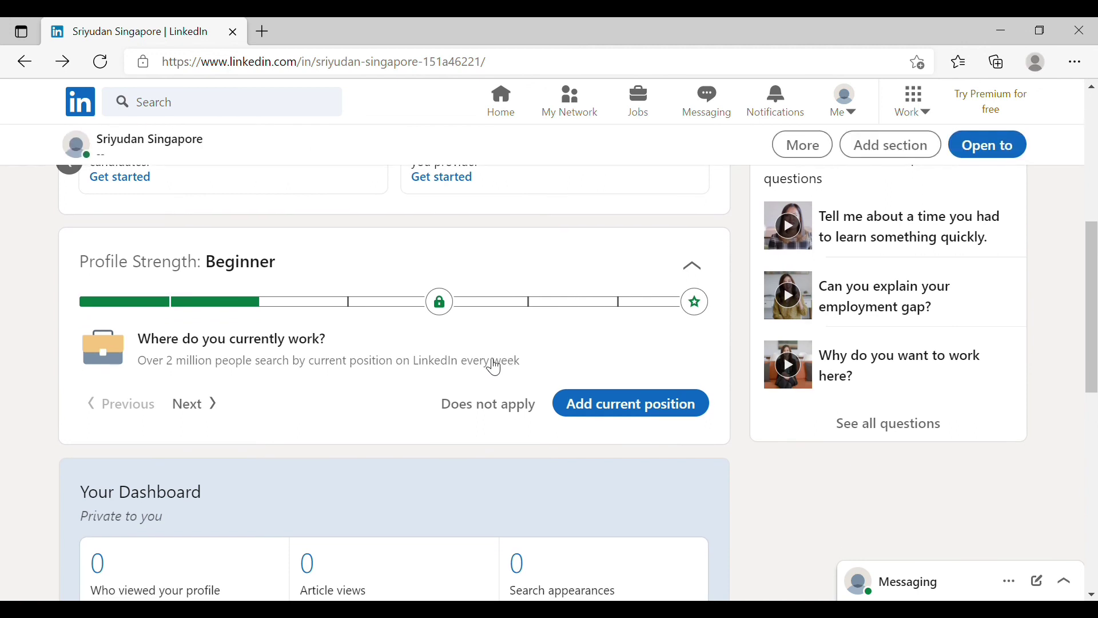
scroll(359, 350, up, 3)
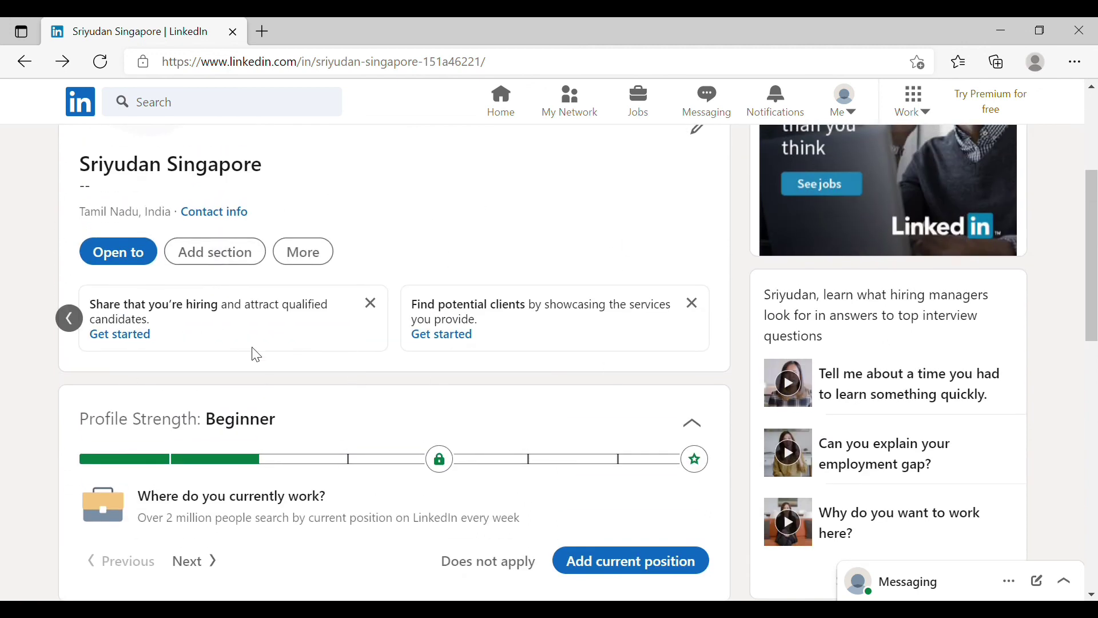
mouse_move(286, 465)
mouse_move(708, 468)
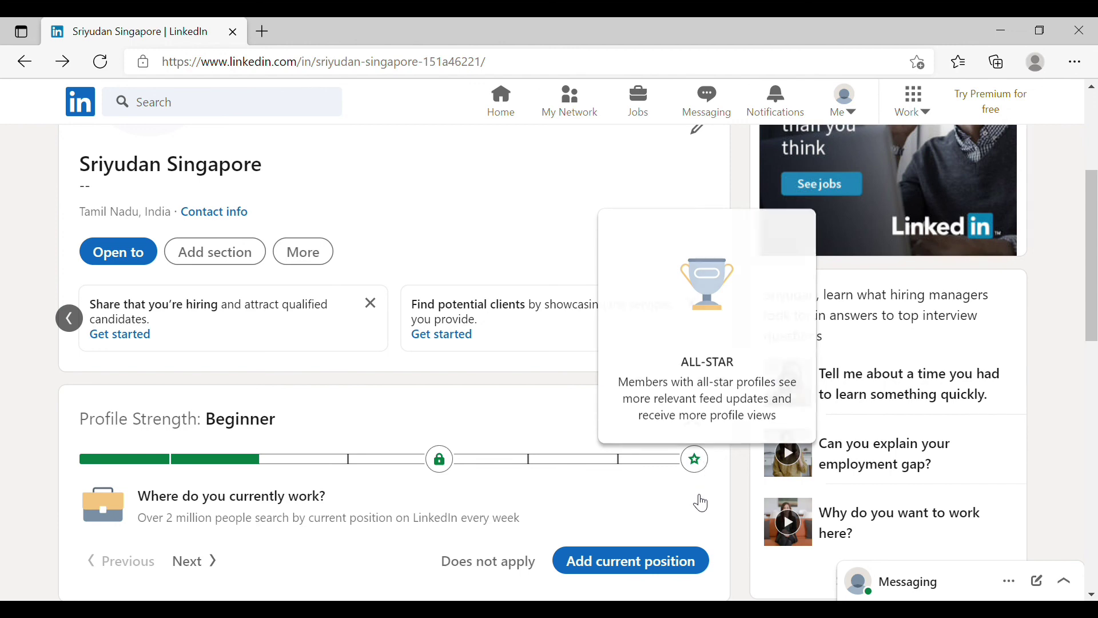
scroll(701, 503, down, 4)
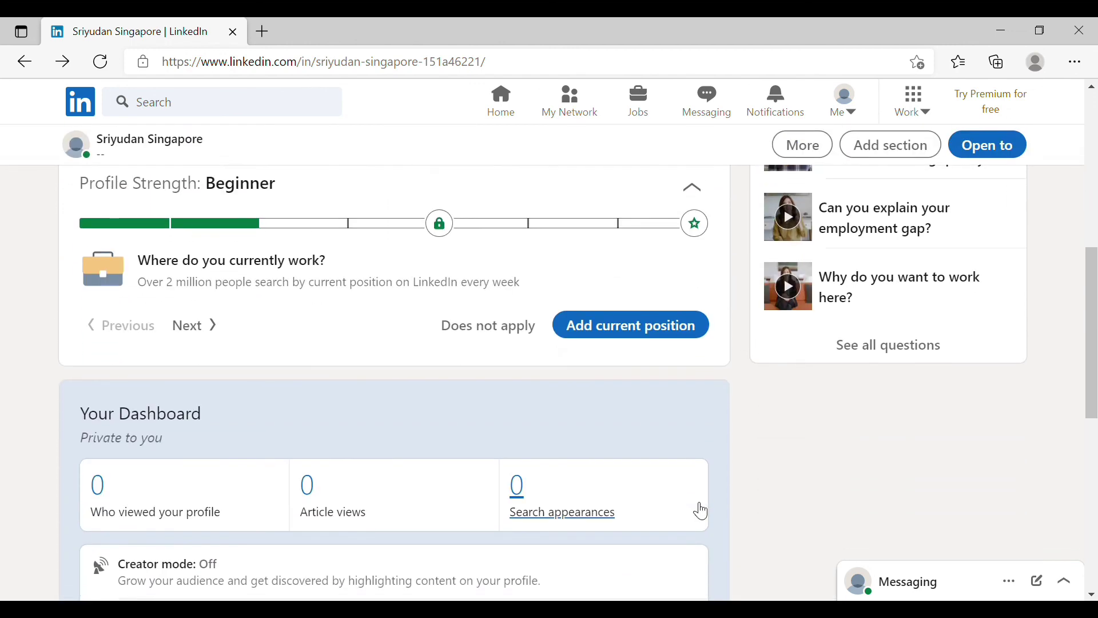
scroll(741, 503, up, 5)
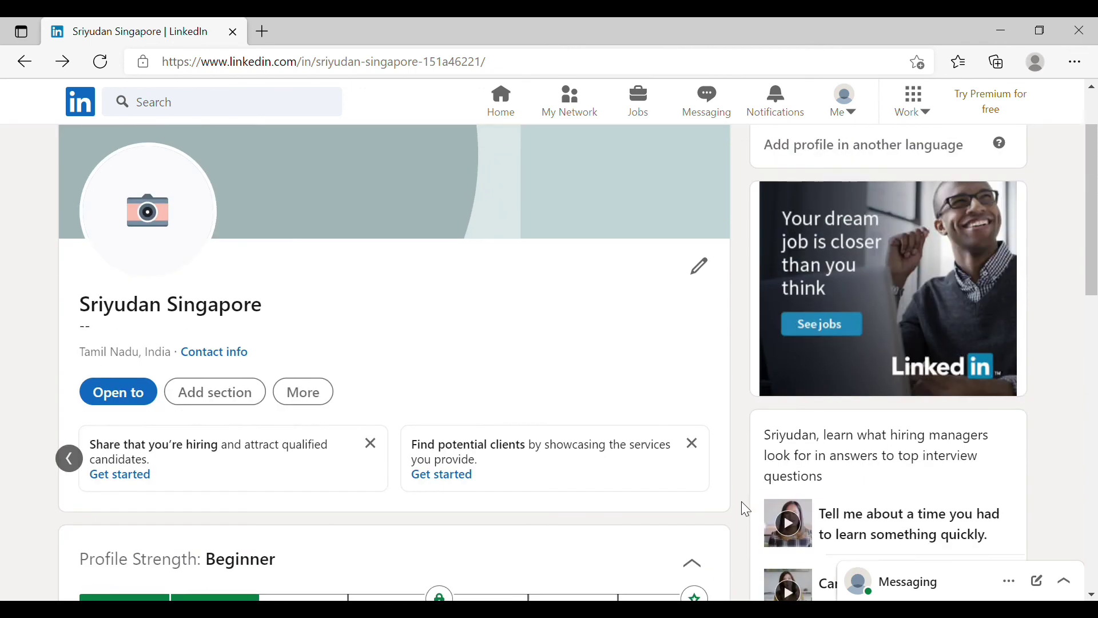